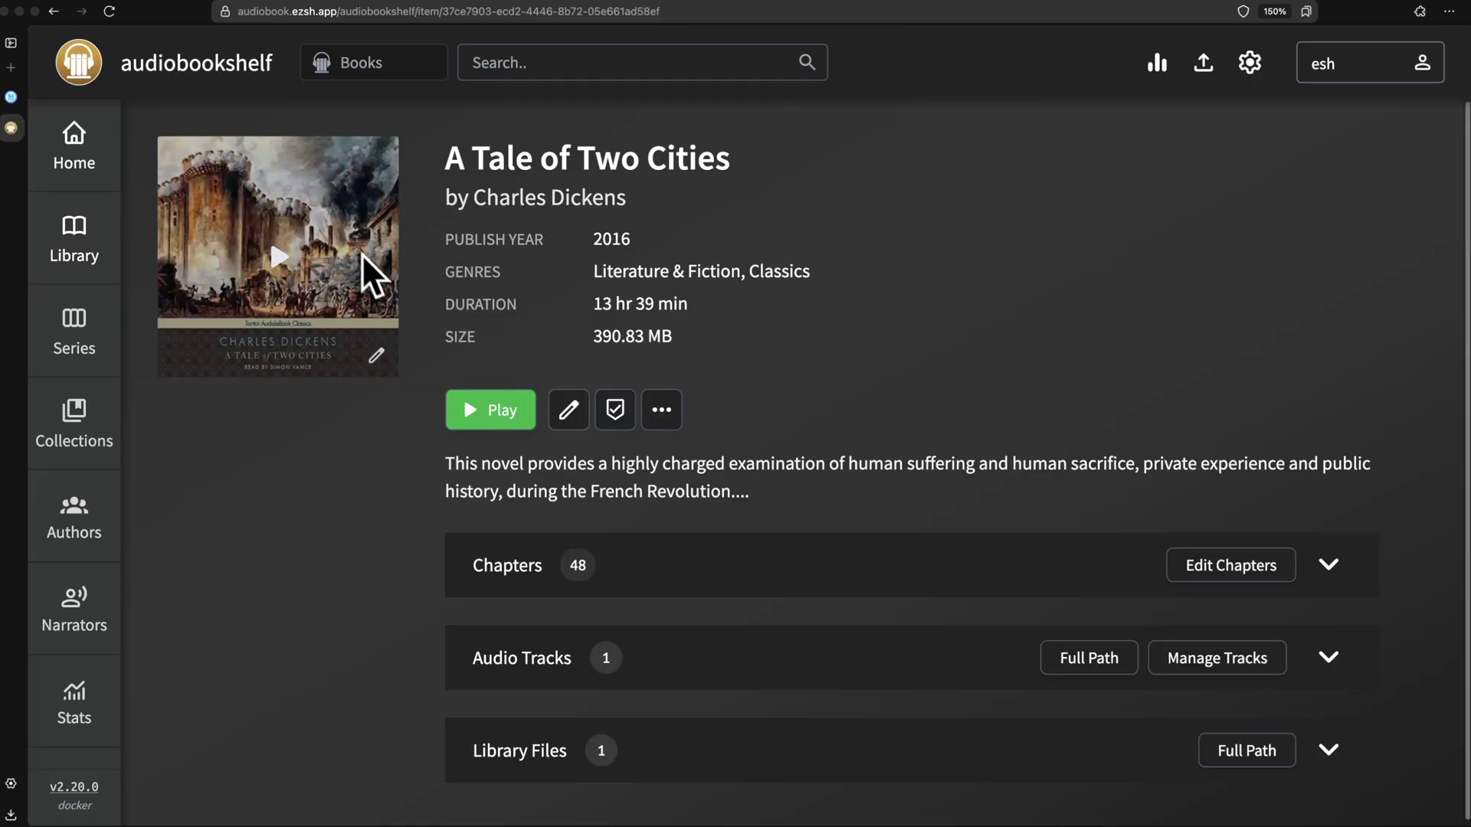
# Play and pause the audiobook, view its chapters, and upload A Tale of Two Cities to Books
pyautogui.click(513, 405)
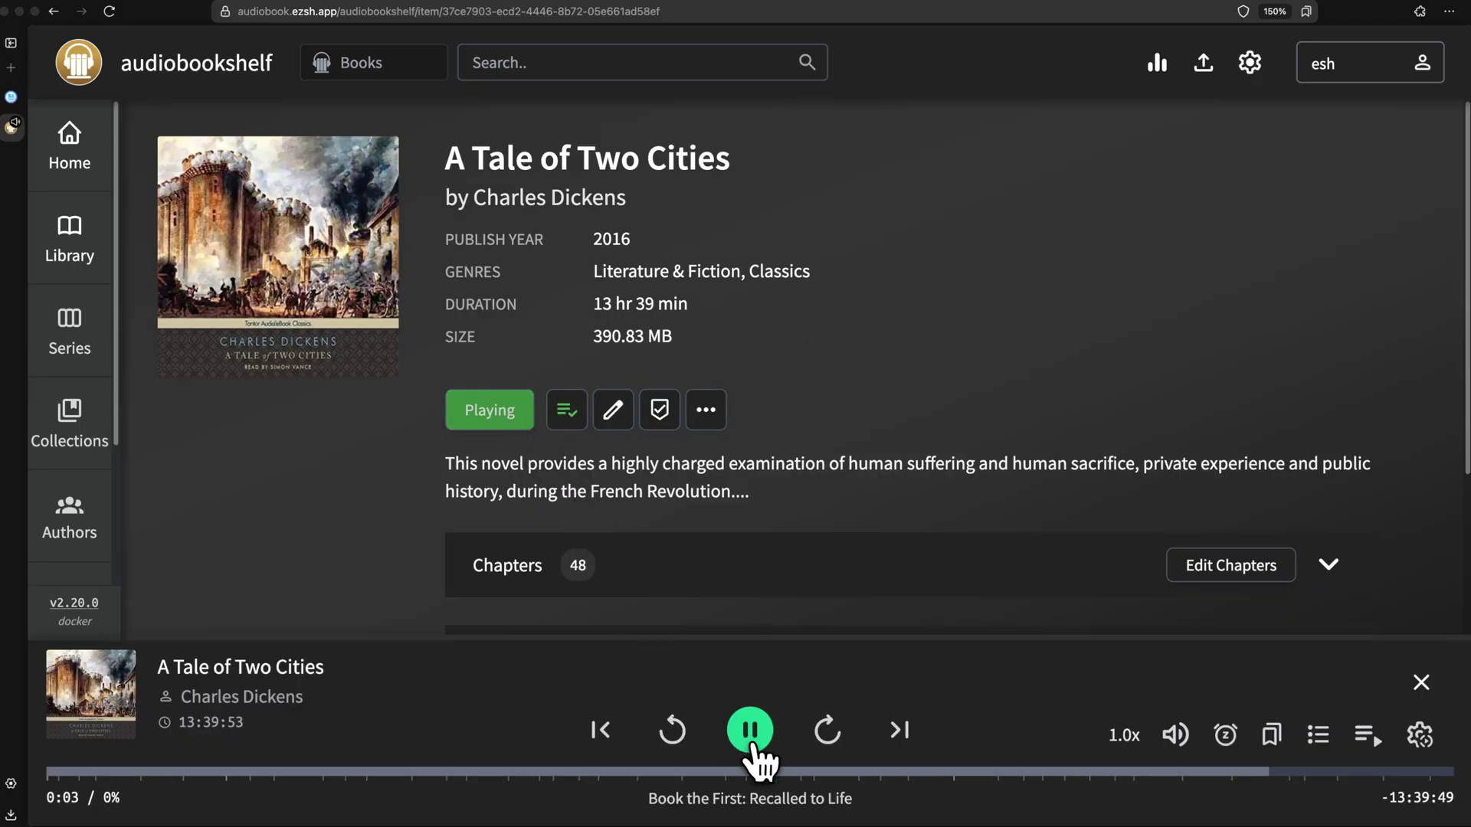
pyautogui.click(753, 747)
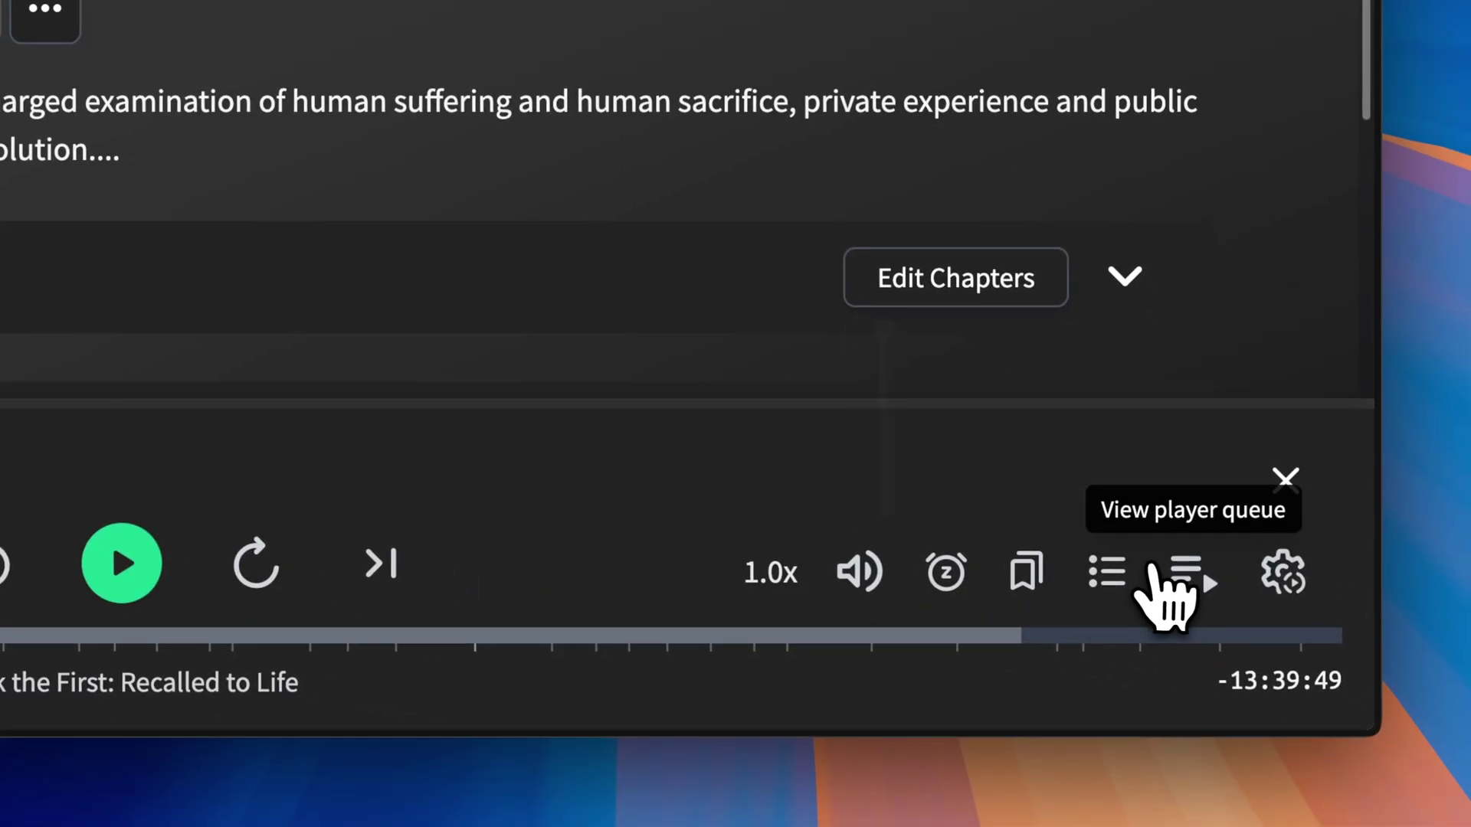
pyautogui.click(1107, 573)
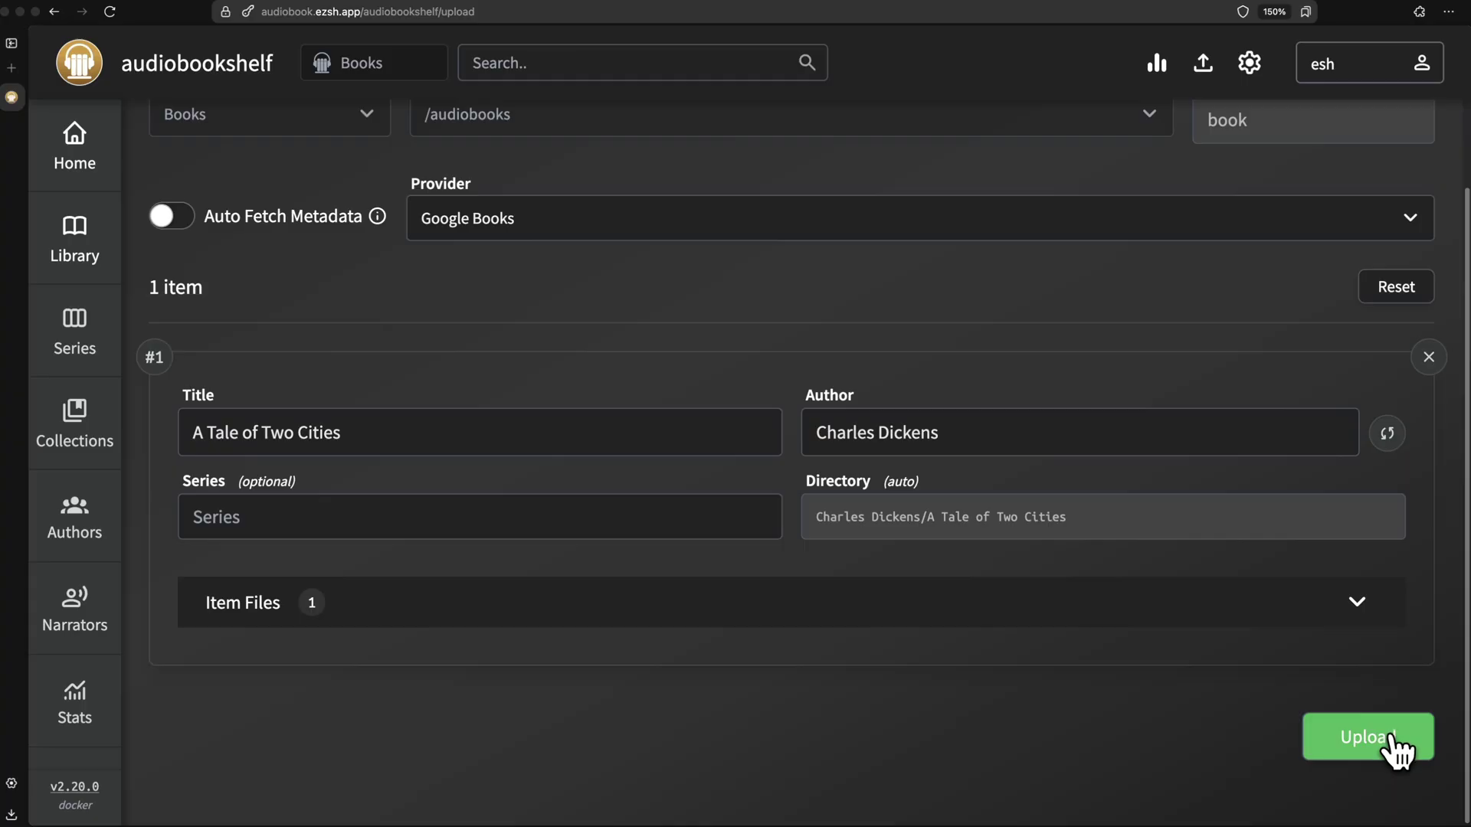
pyautogui.click(1392, 743)
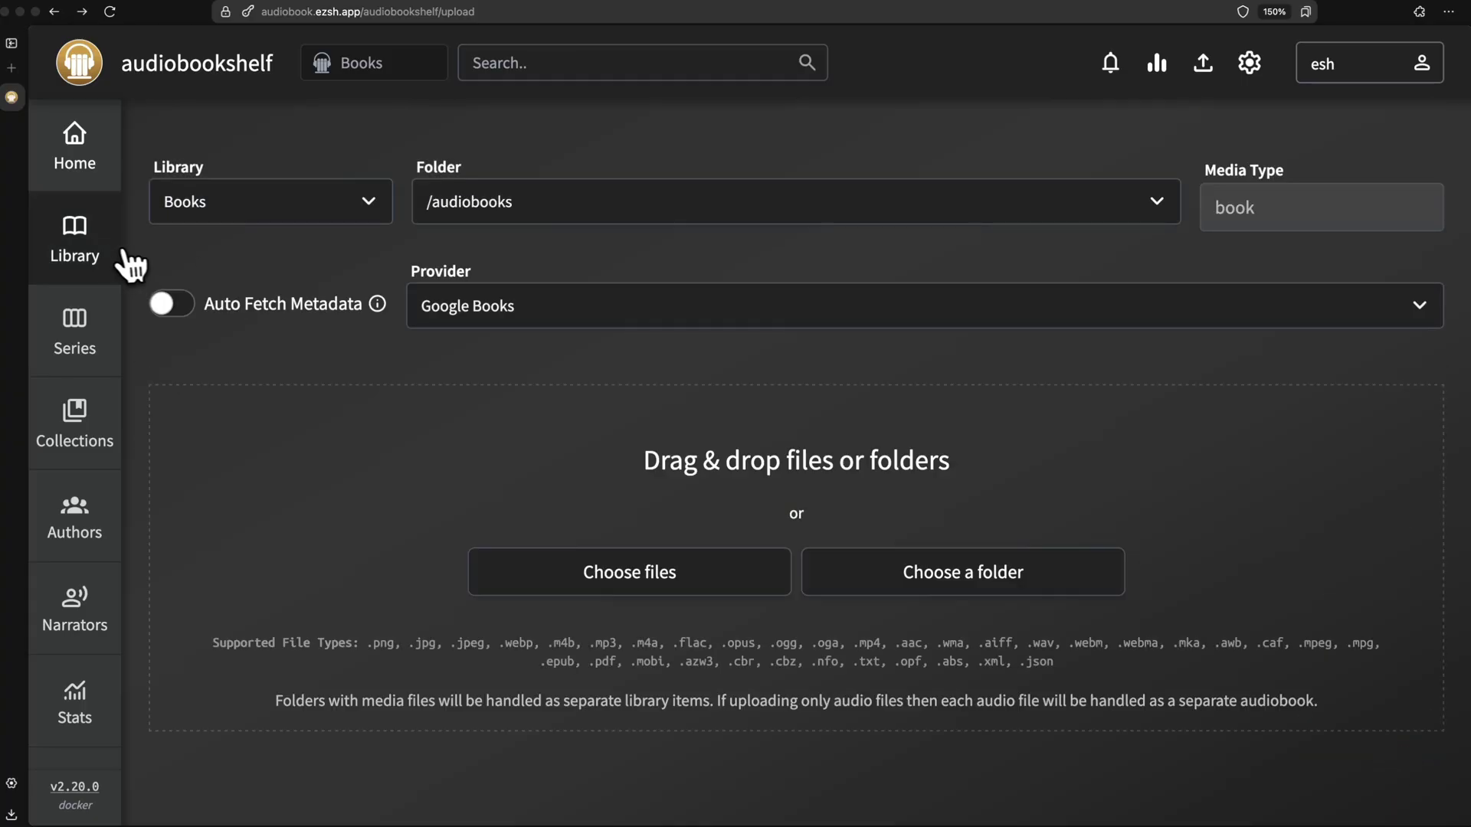
pyautogui.click(99, 256)
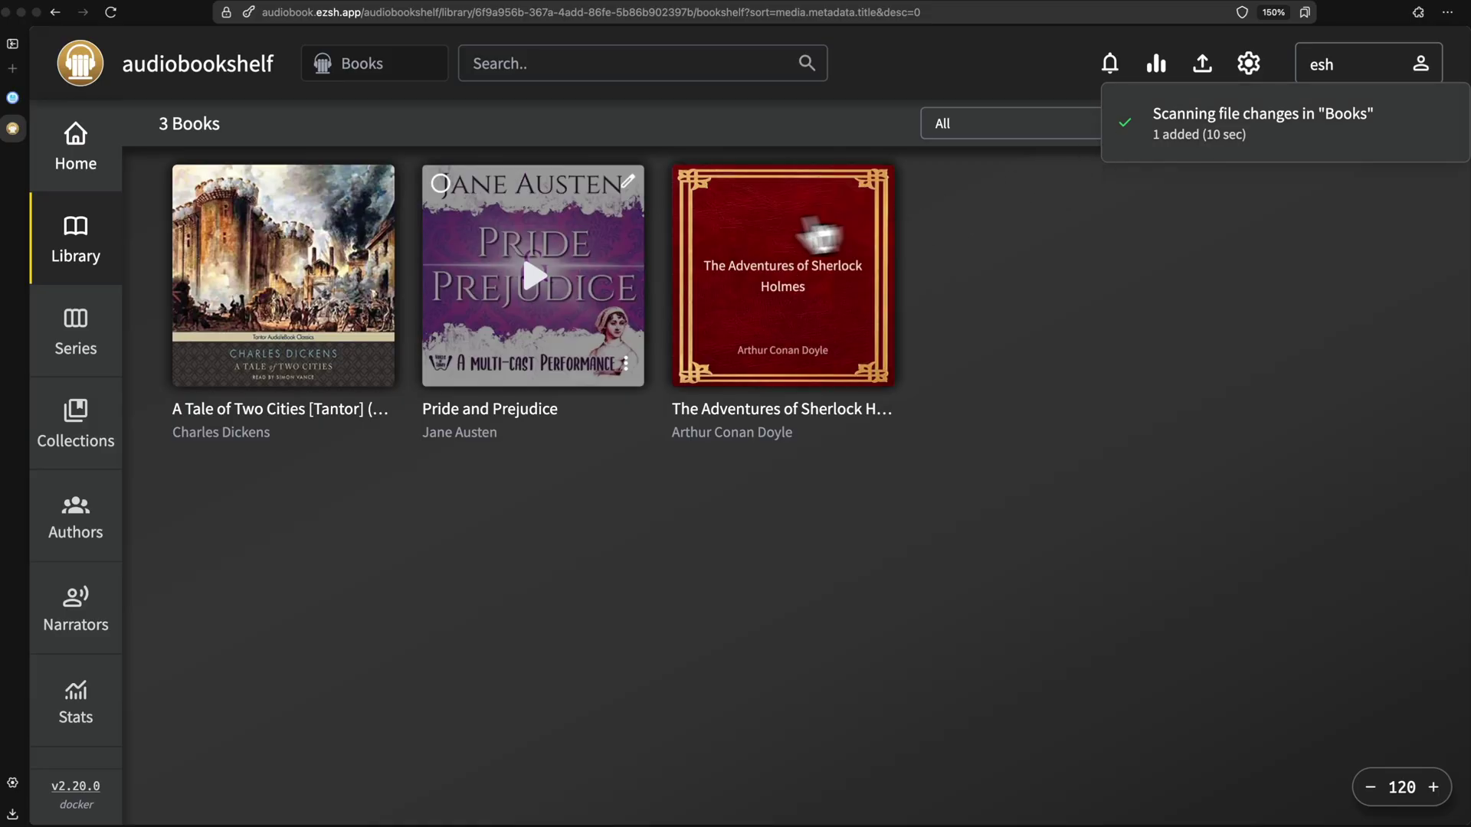
# Search The Rest Is History's feed and mark episodes #553, #552 and #551 for download
pyautogui.click(556, 224)
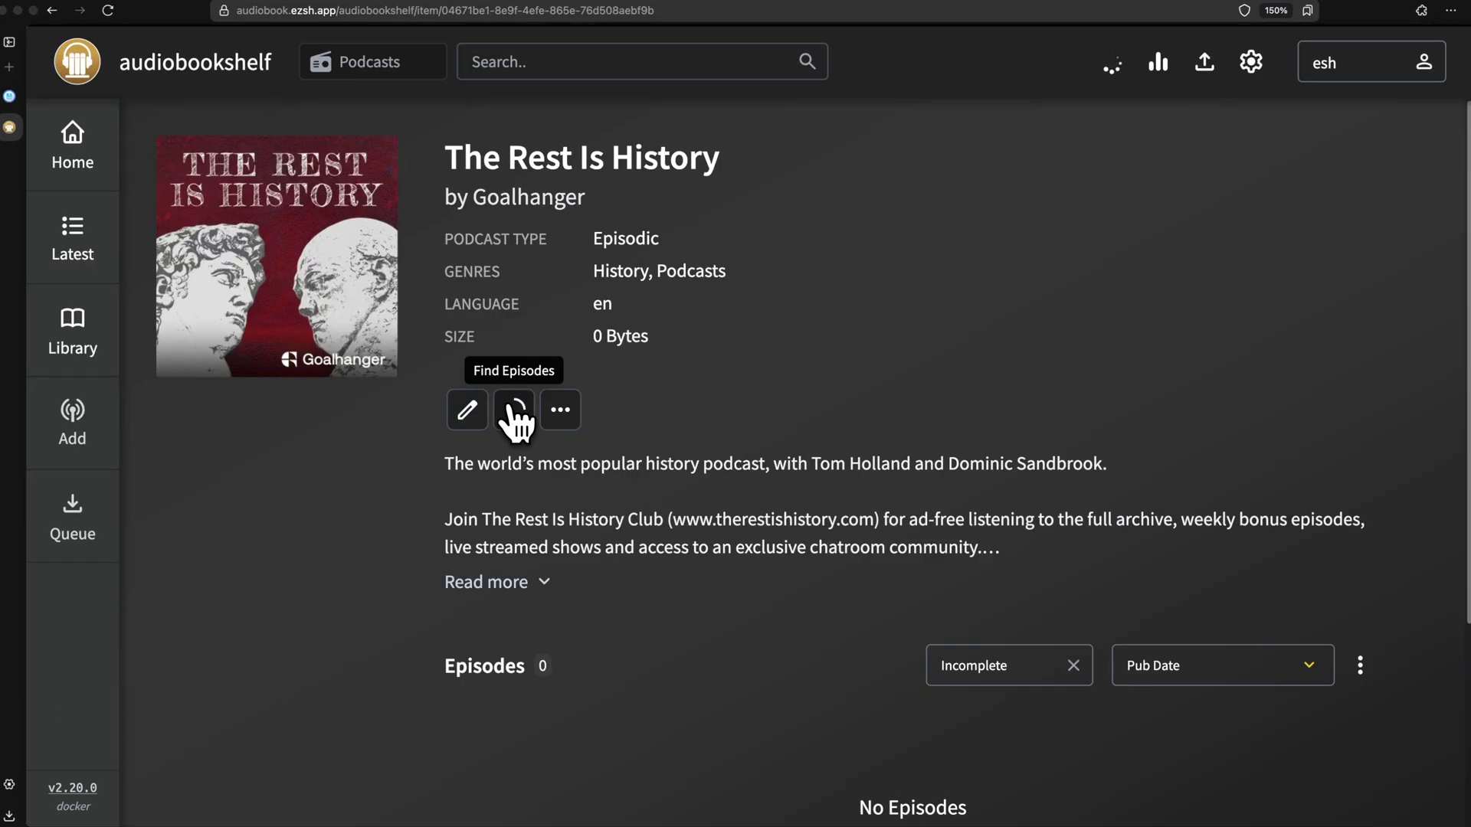
pyautogui.click(507, 406)
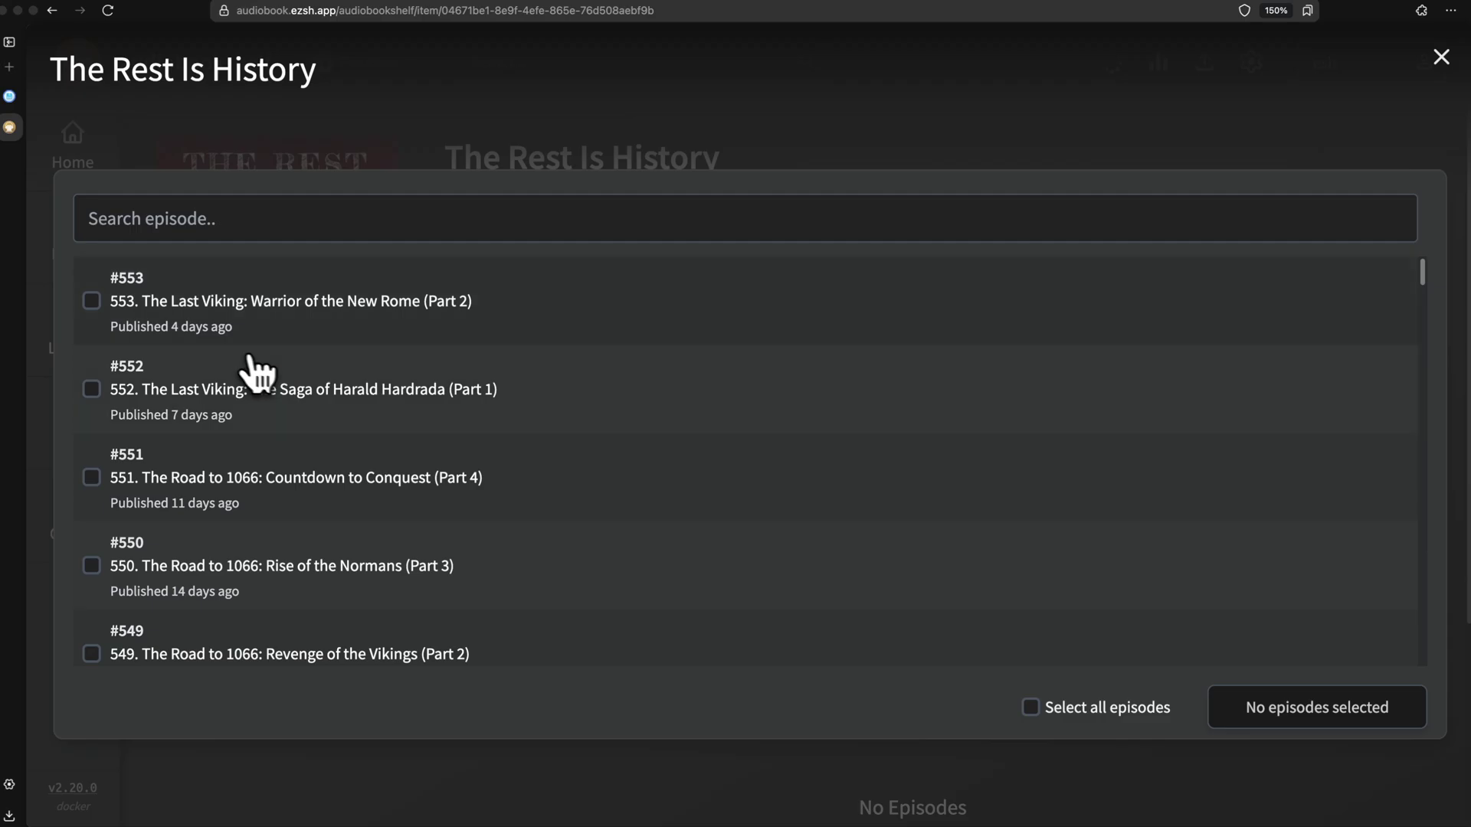
pyautogui.click(91, 301)
pyautogui.click(92, 391)
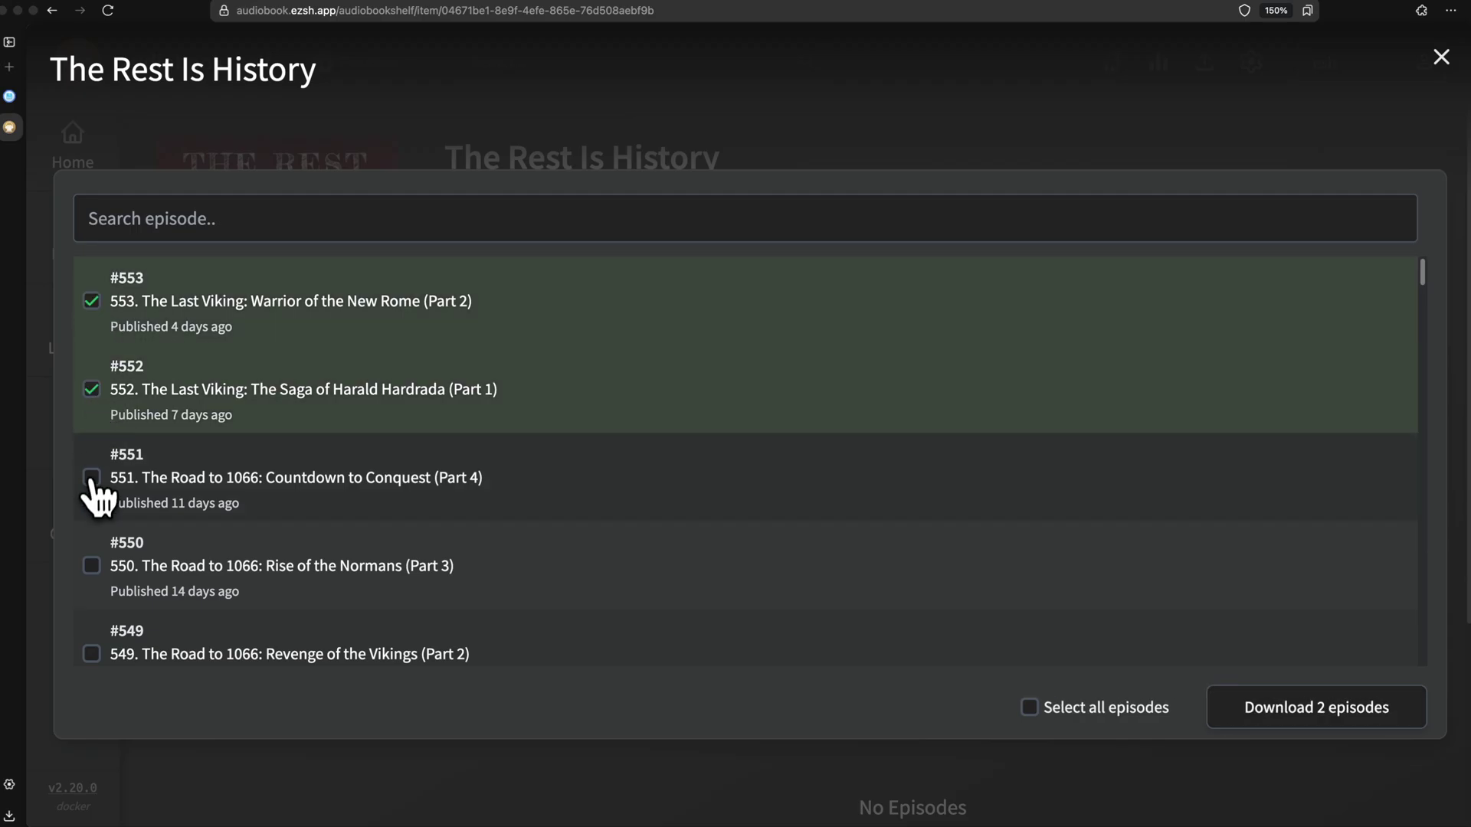
pyautogui.click(93, 480)
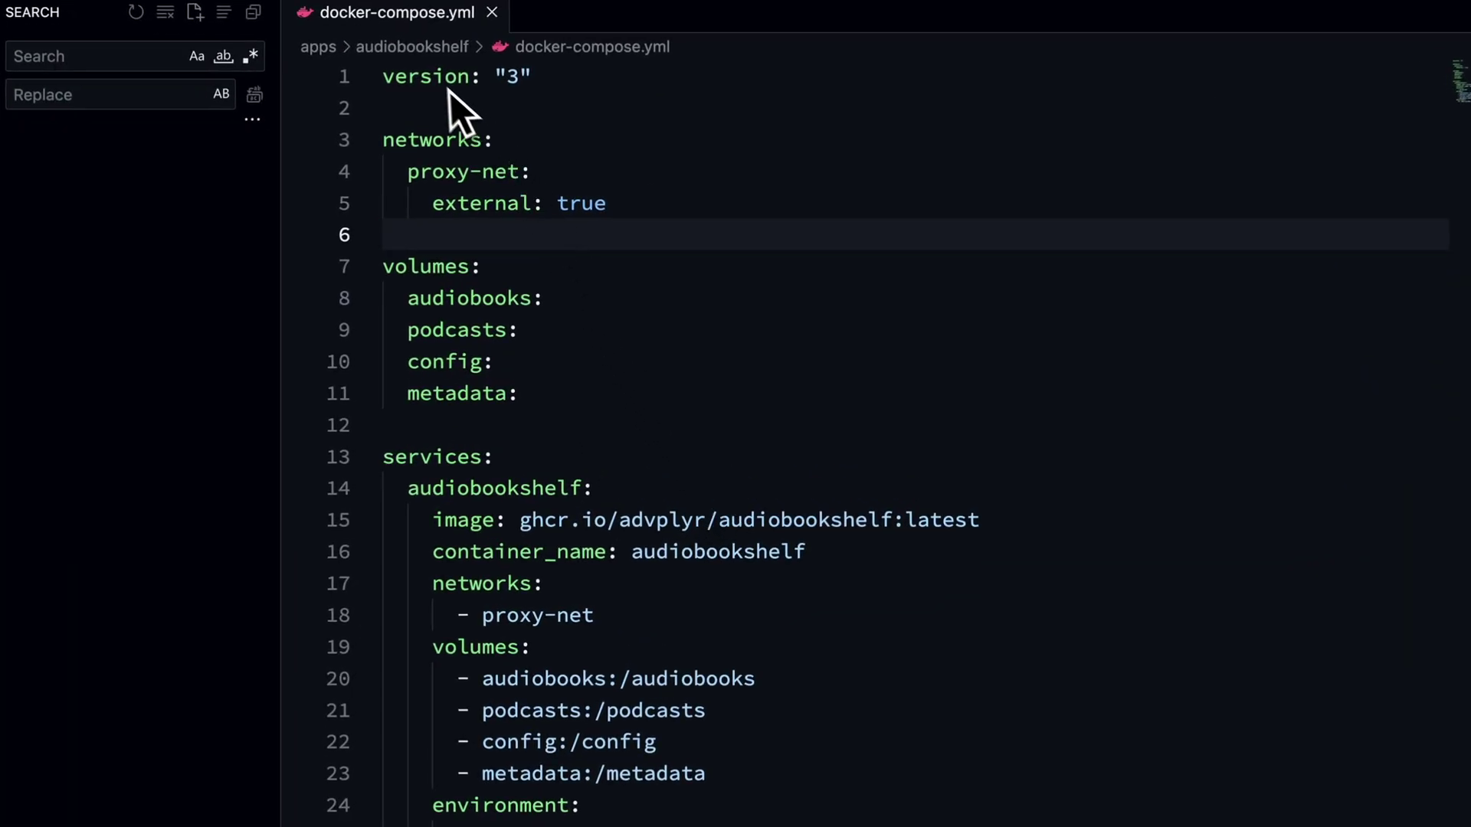
pyautogui.moveTo(382, 140); pyautogui.dragTo(641, 207)
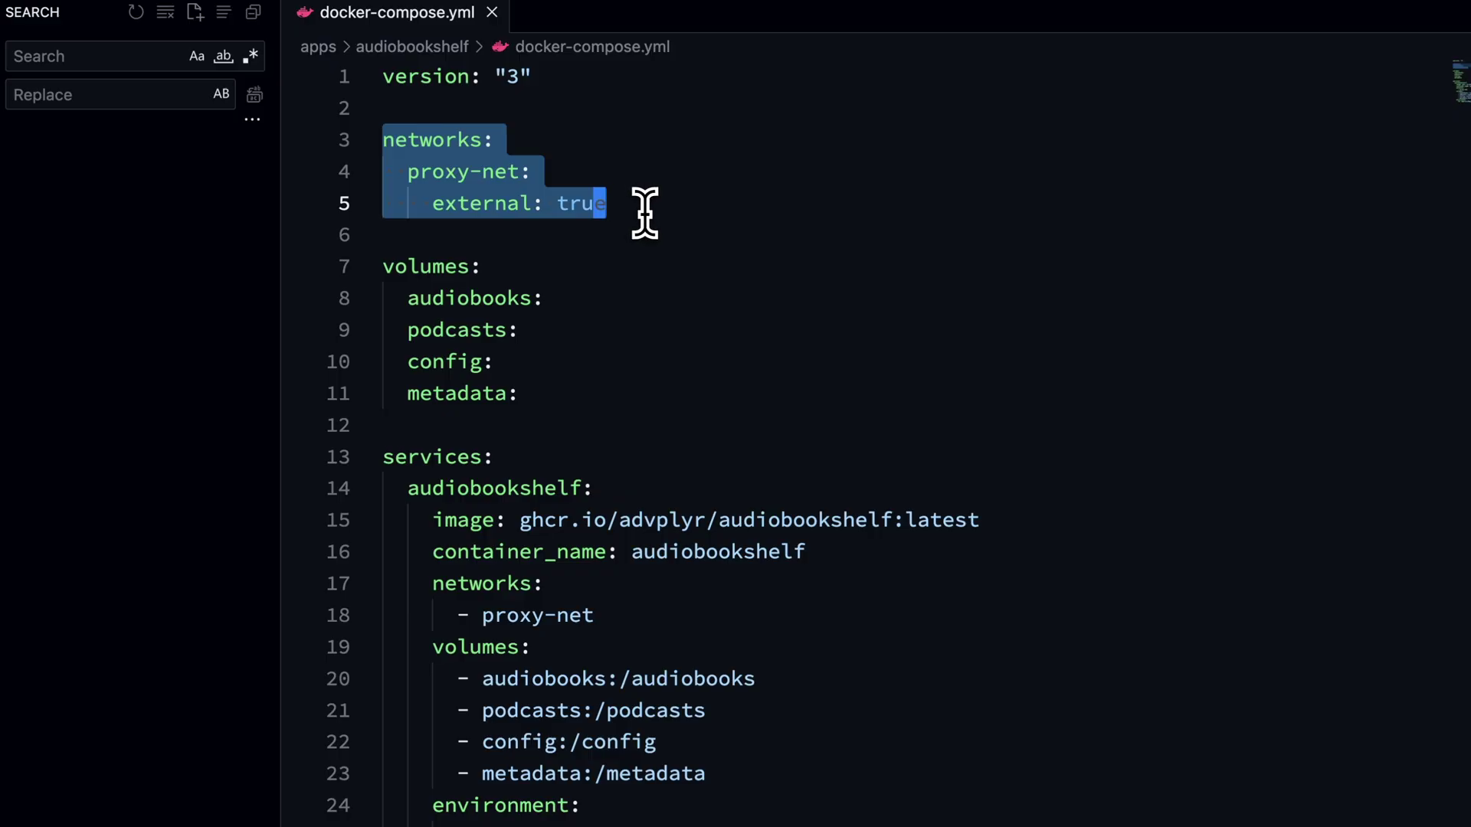
pyautogui.click(644, 213)
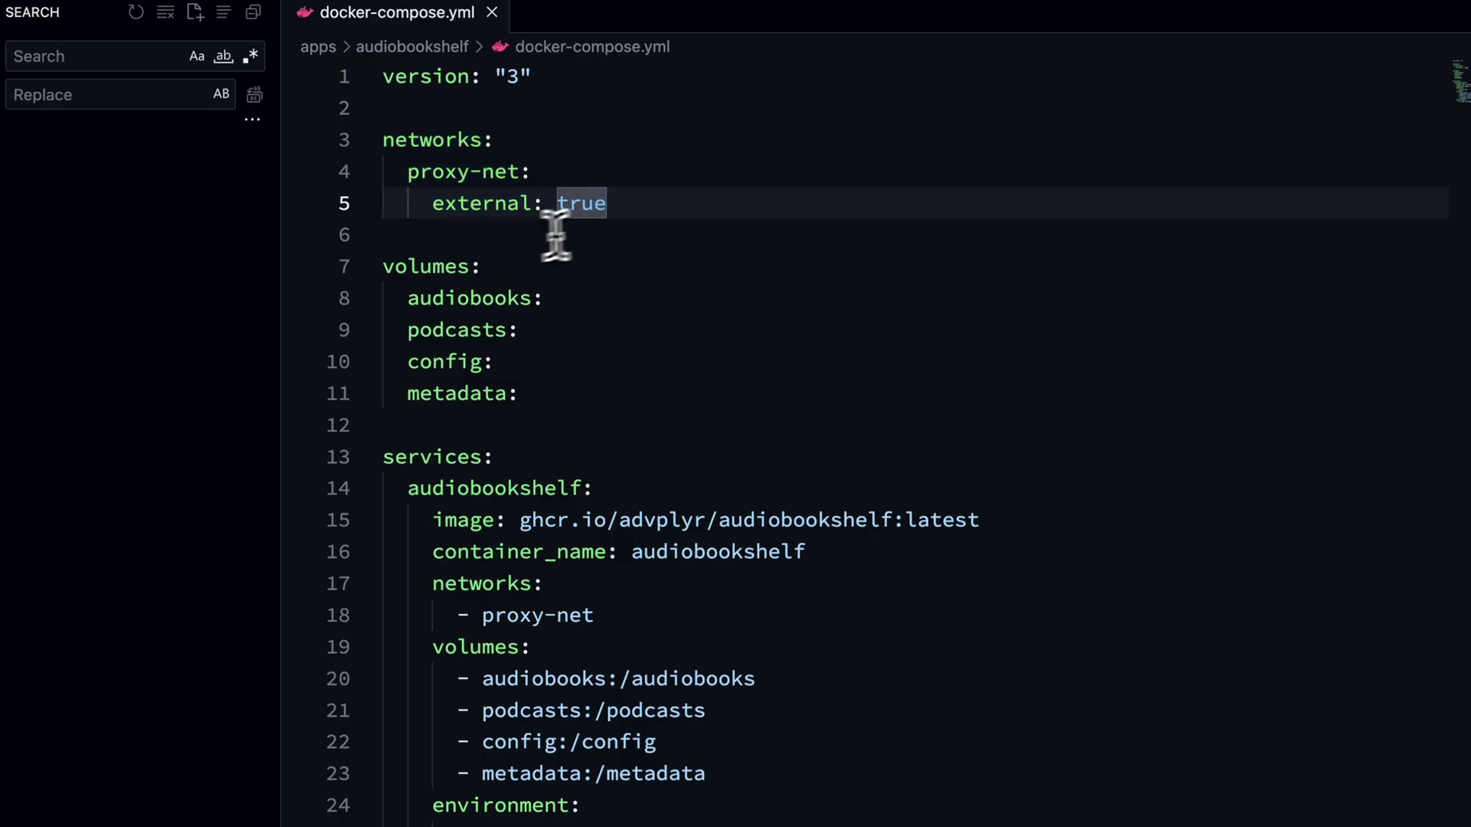
pyautogui.moveTo(383, 268)
pyautogui.mouseDown()
pyautogui.moveTo(492, 322)
pyautogui.moveTo(573, 397)
pyautogui.mouseUp()
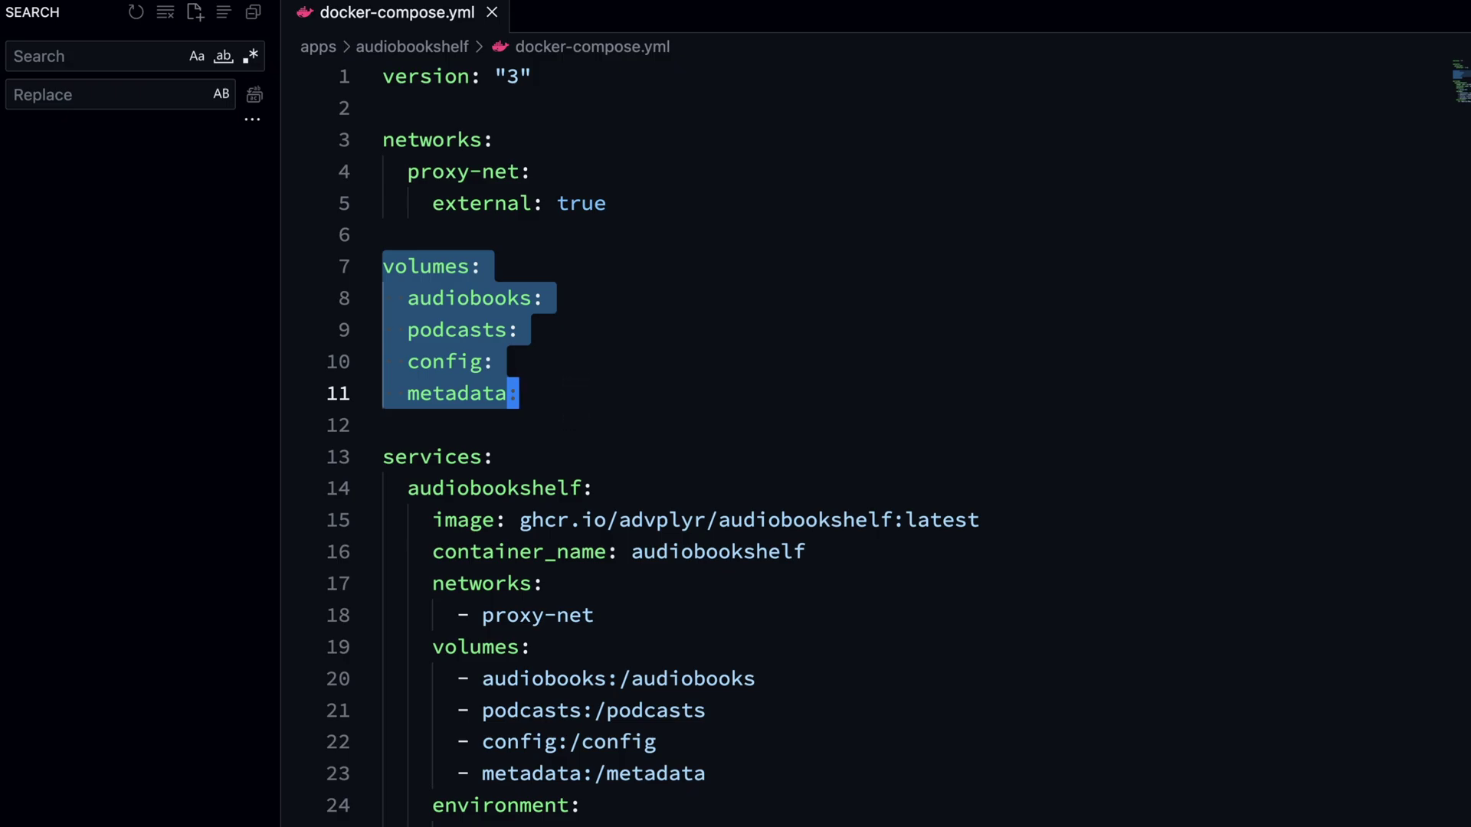
pyautogui.press('Escape')
pyautogui.scroll(-3, 881, 383)
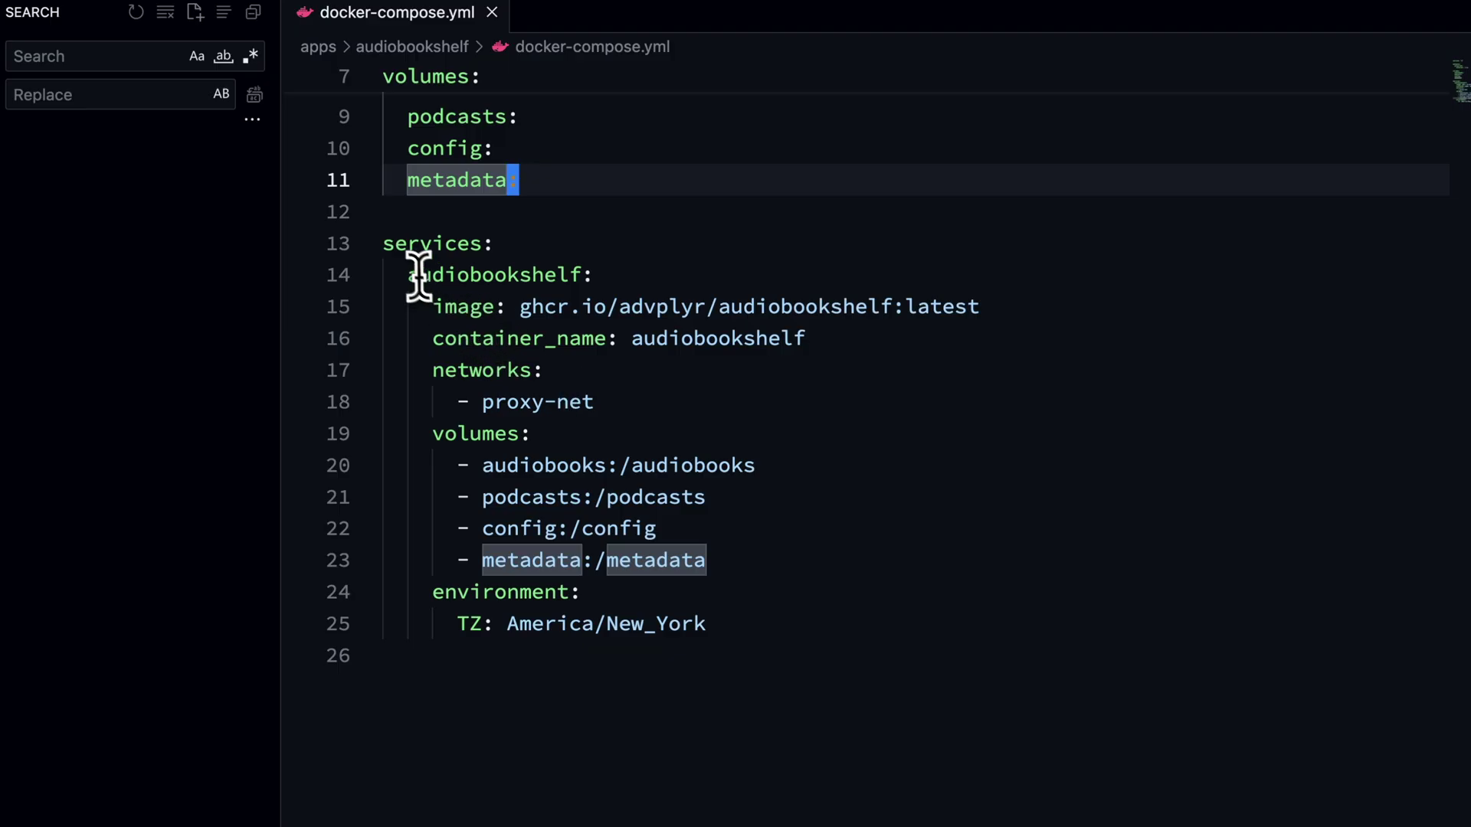
pyautogui.moveTo(383, 244)
pyautogui.mouseDown()
pyautogui.moveTo(697, 519)
pyautogui.moveTo(773, 627)
pyautogui.mouseUp()
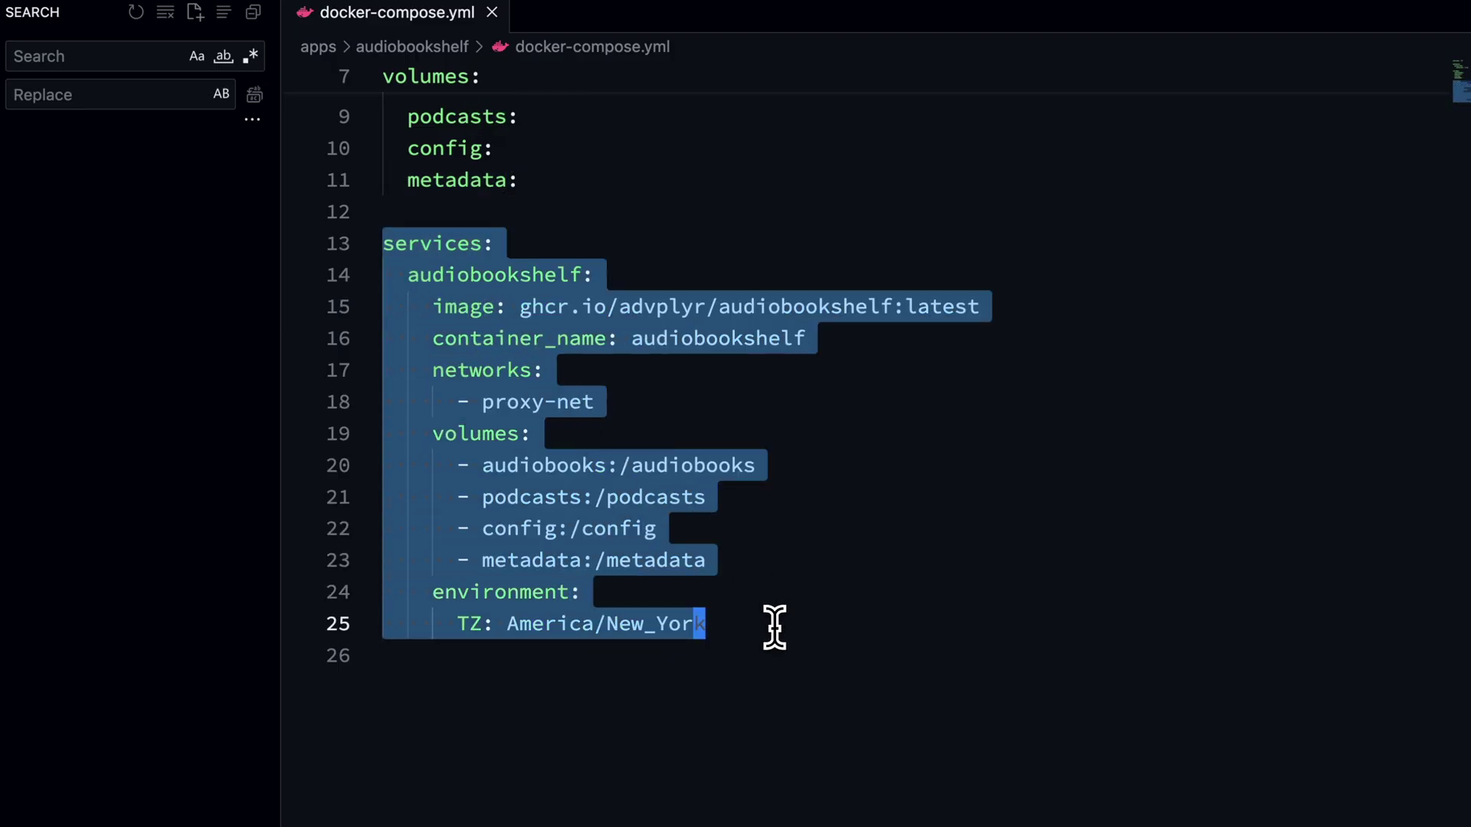
pyautogui.click(773, 627)
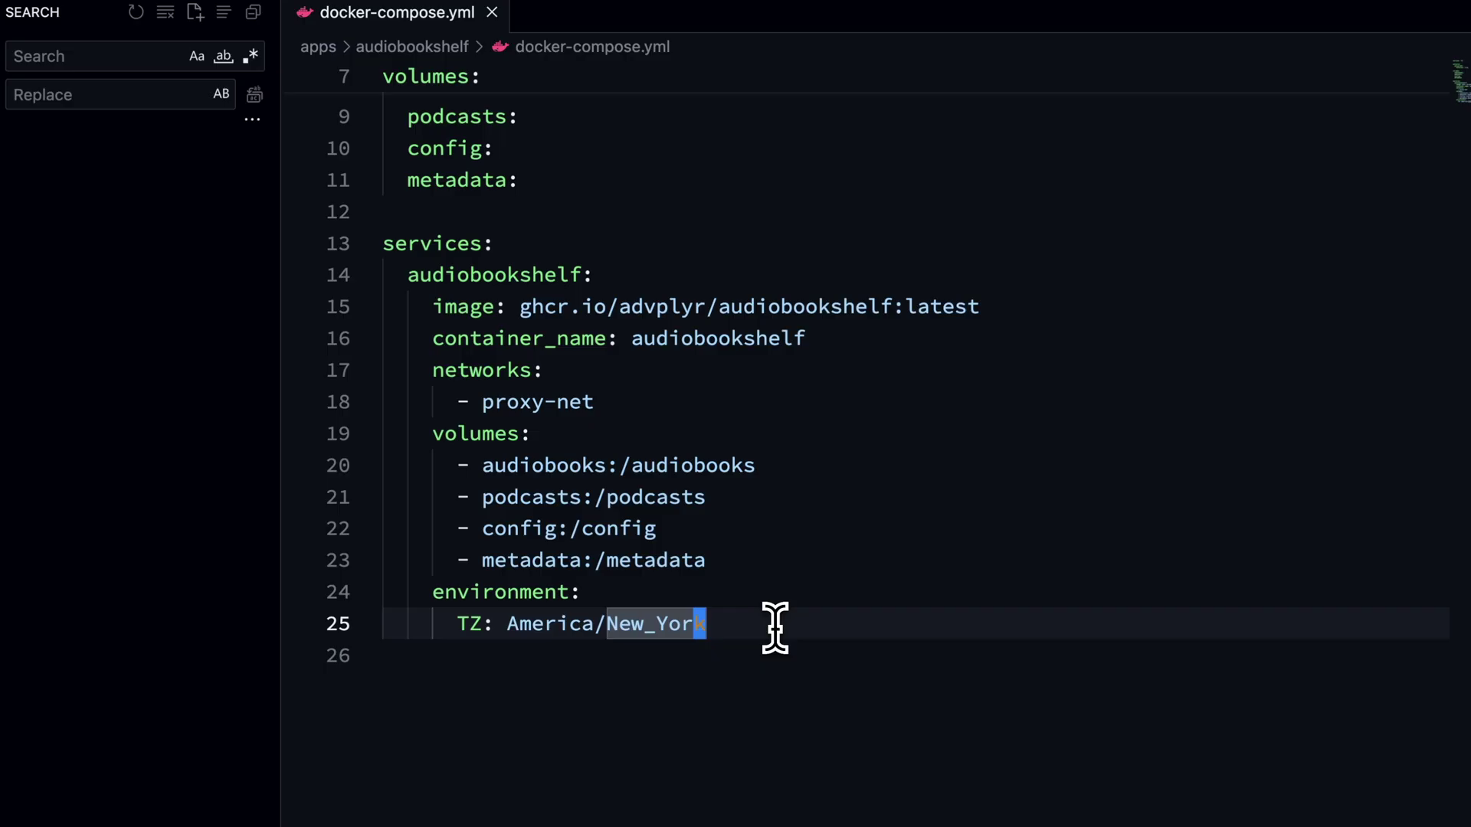
pyautogui.tripleClick(435, 303)
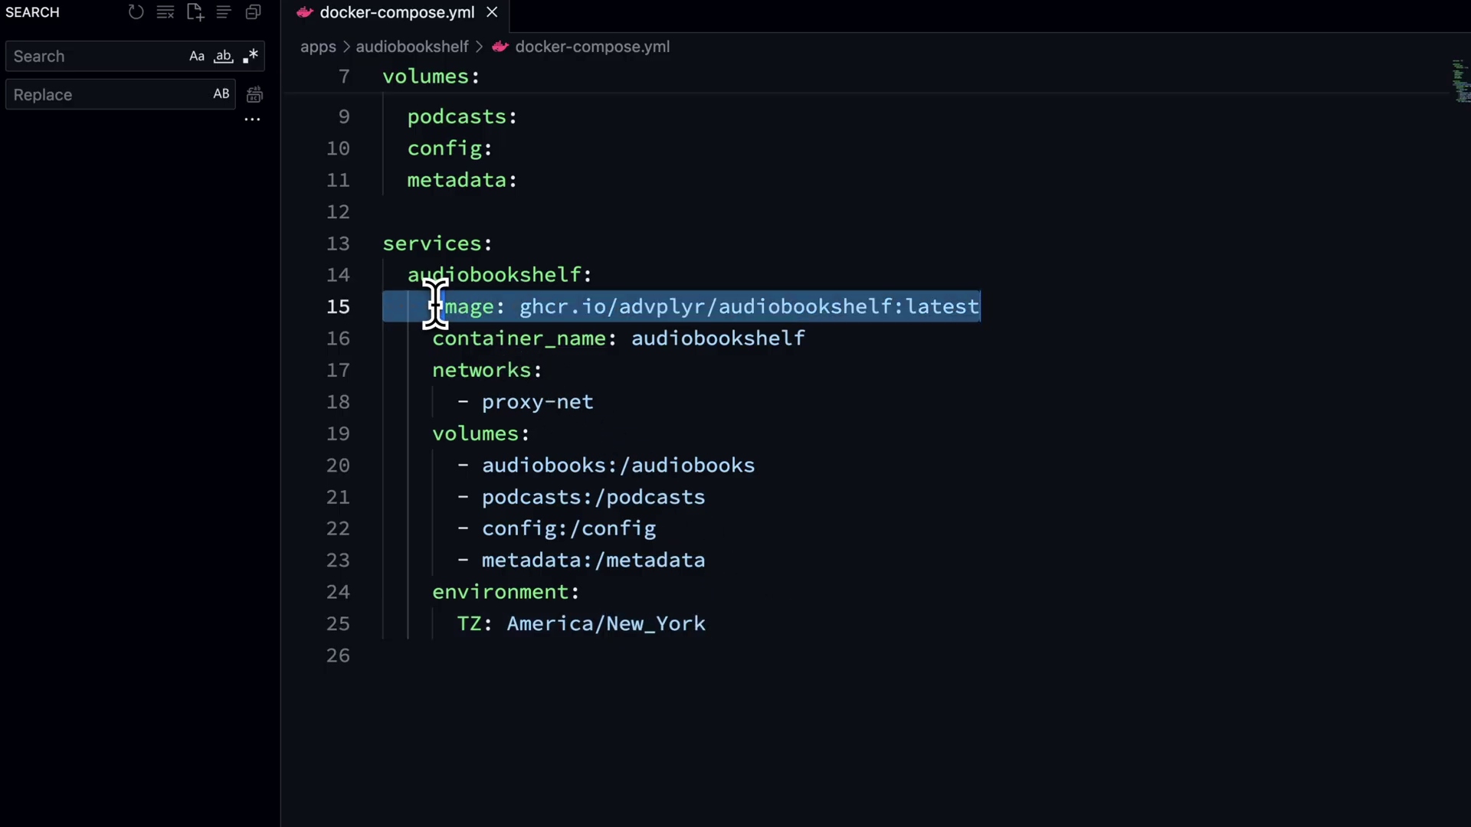
pyautogui.click(429, 306)
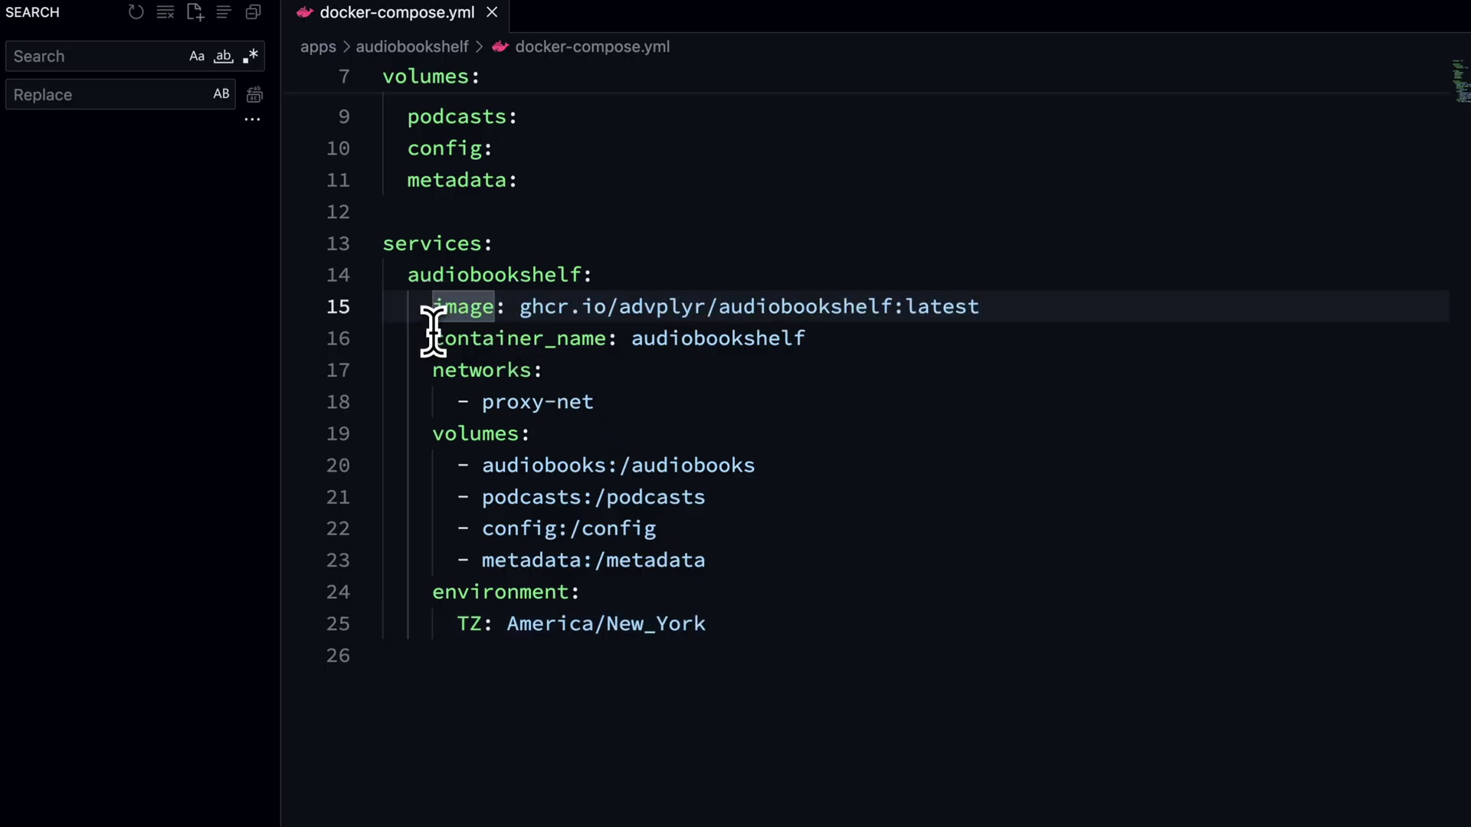
pyautogui.doubleClick(434, 370)
pyautogui.moveTo(435, 371); pyautogui.dragTo(599, 399)
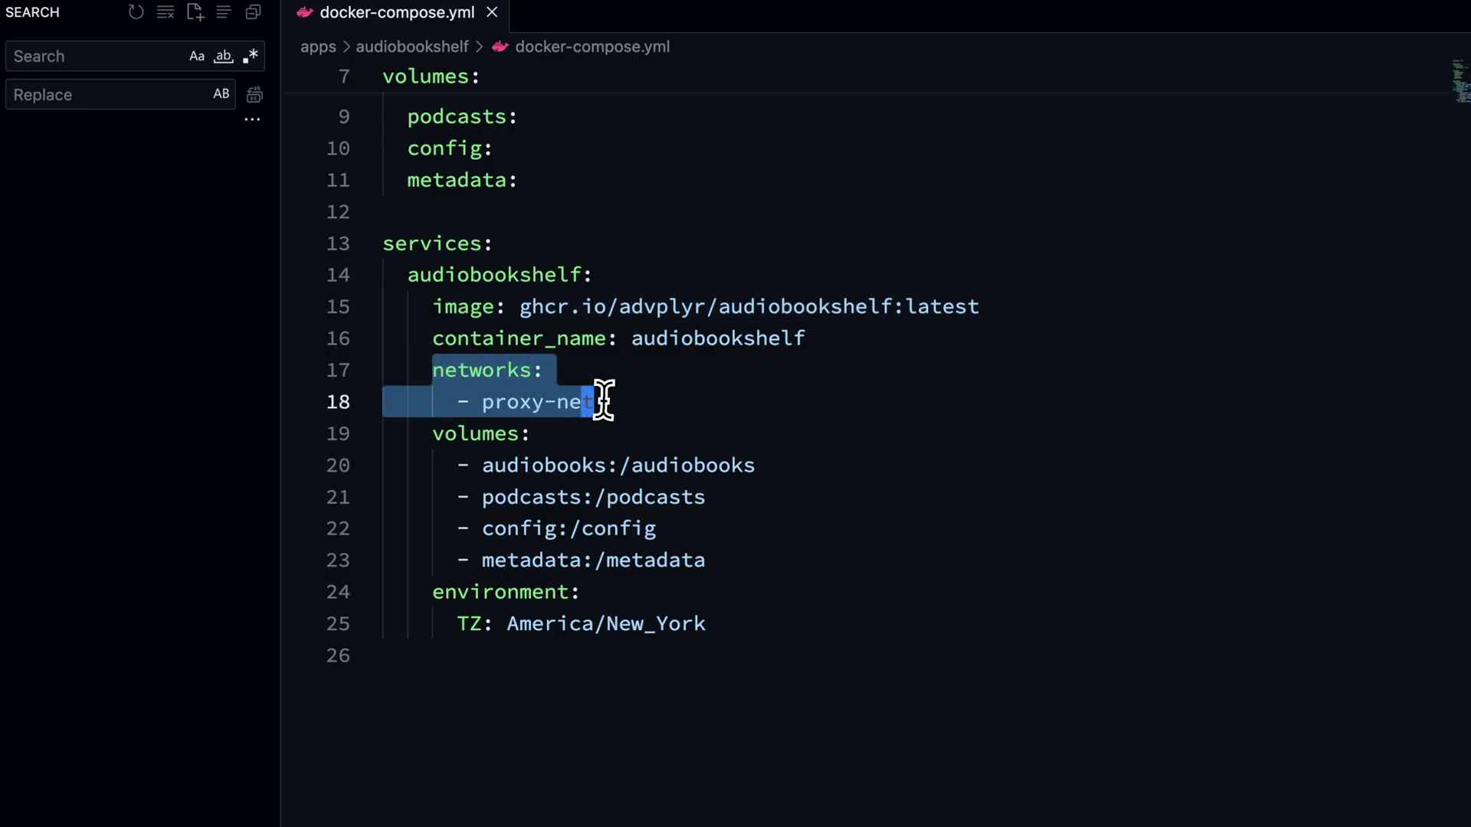
pyautogui.click(613, 404)
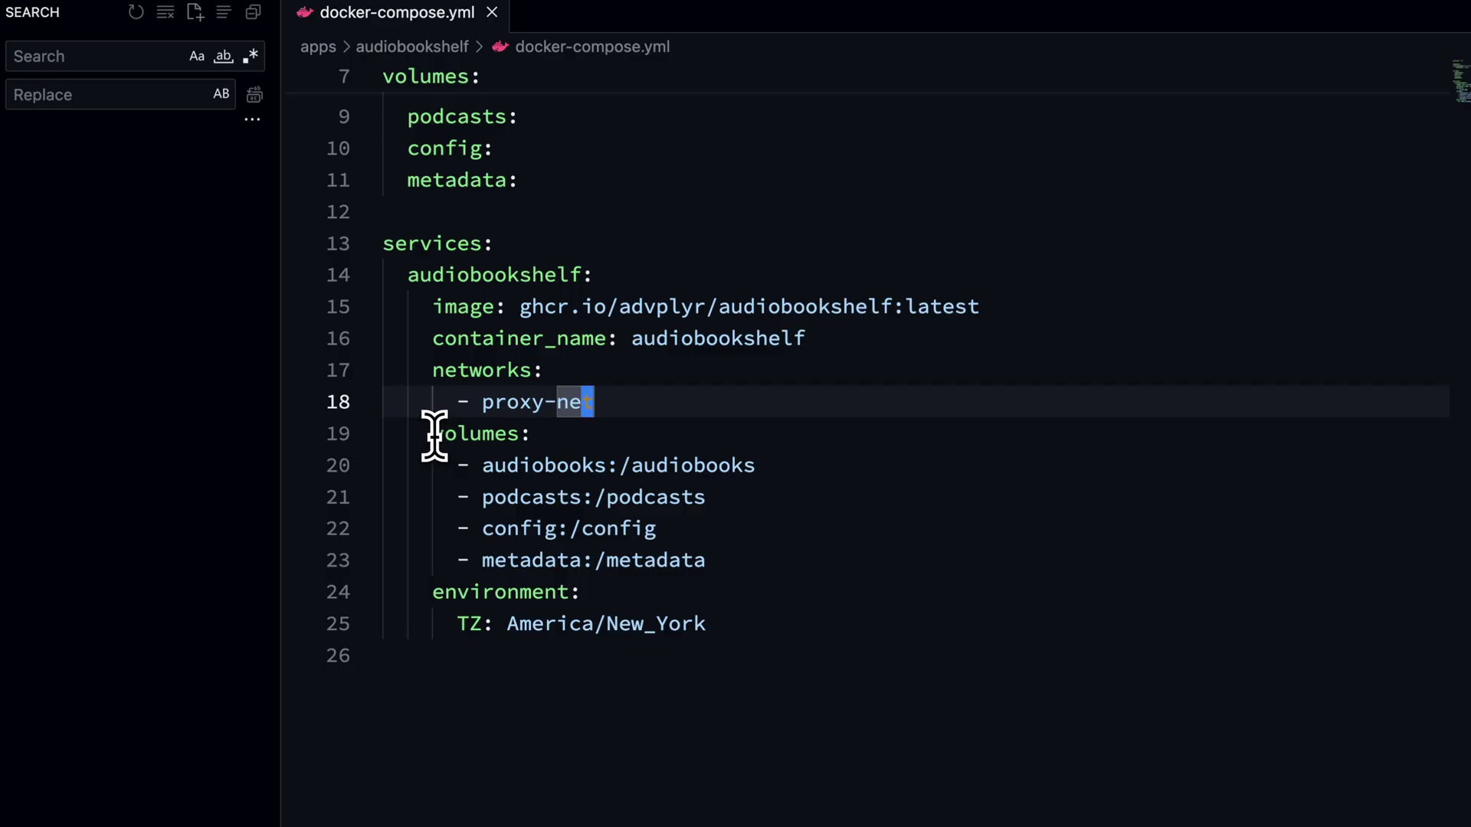
pyautogui.moveTo(434, 434)
pyautogui.mouseDown()
pyautogui.moveTo(591, 463)
pyautogui.moveTo(755, 575)
pyautogui.mouseUp()
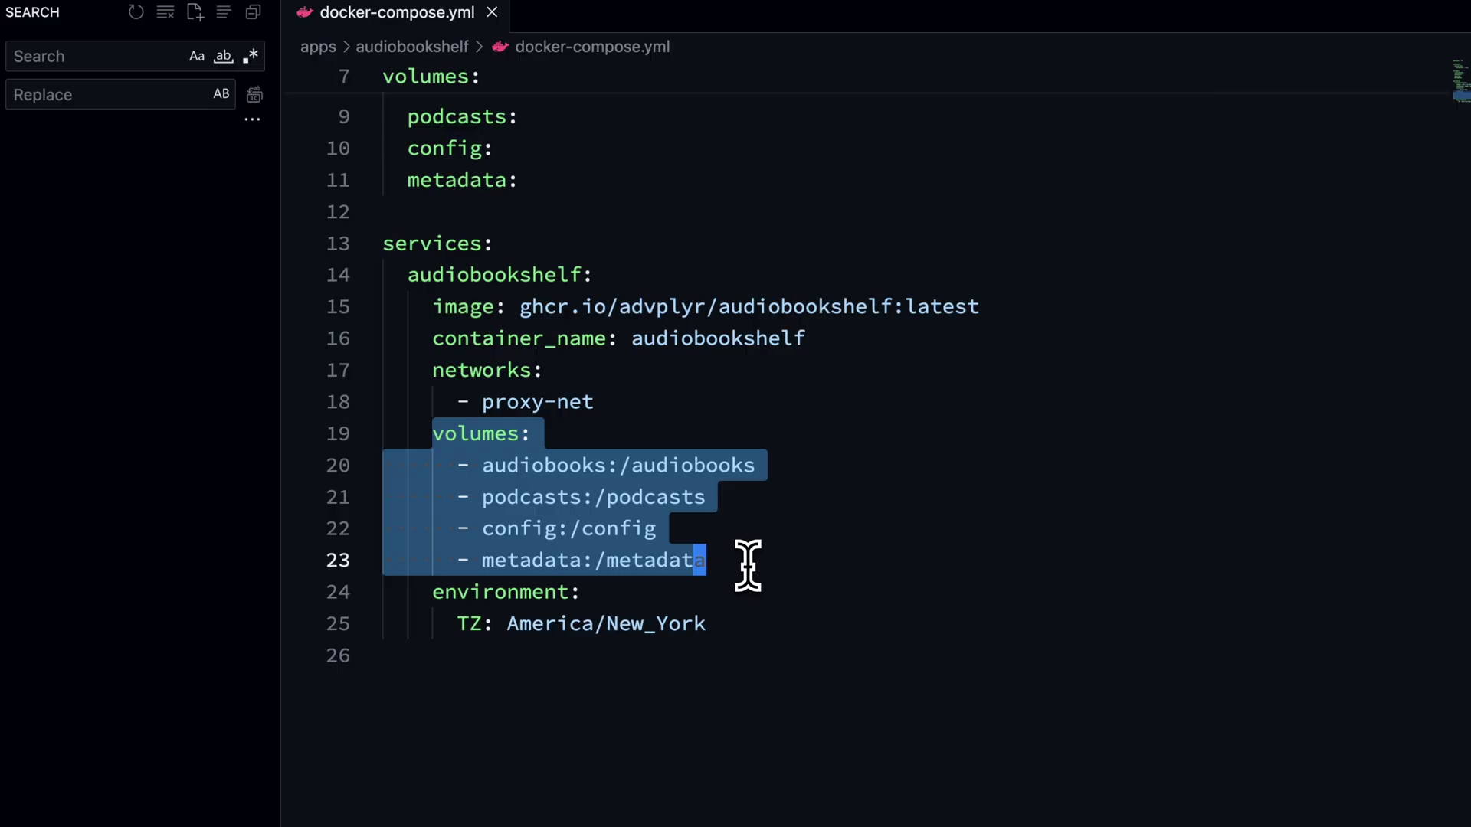
pyautogui.click(749, 561)
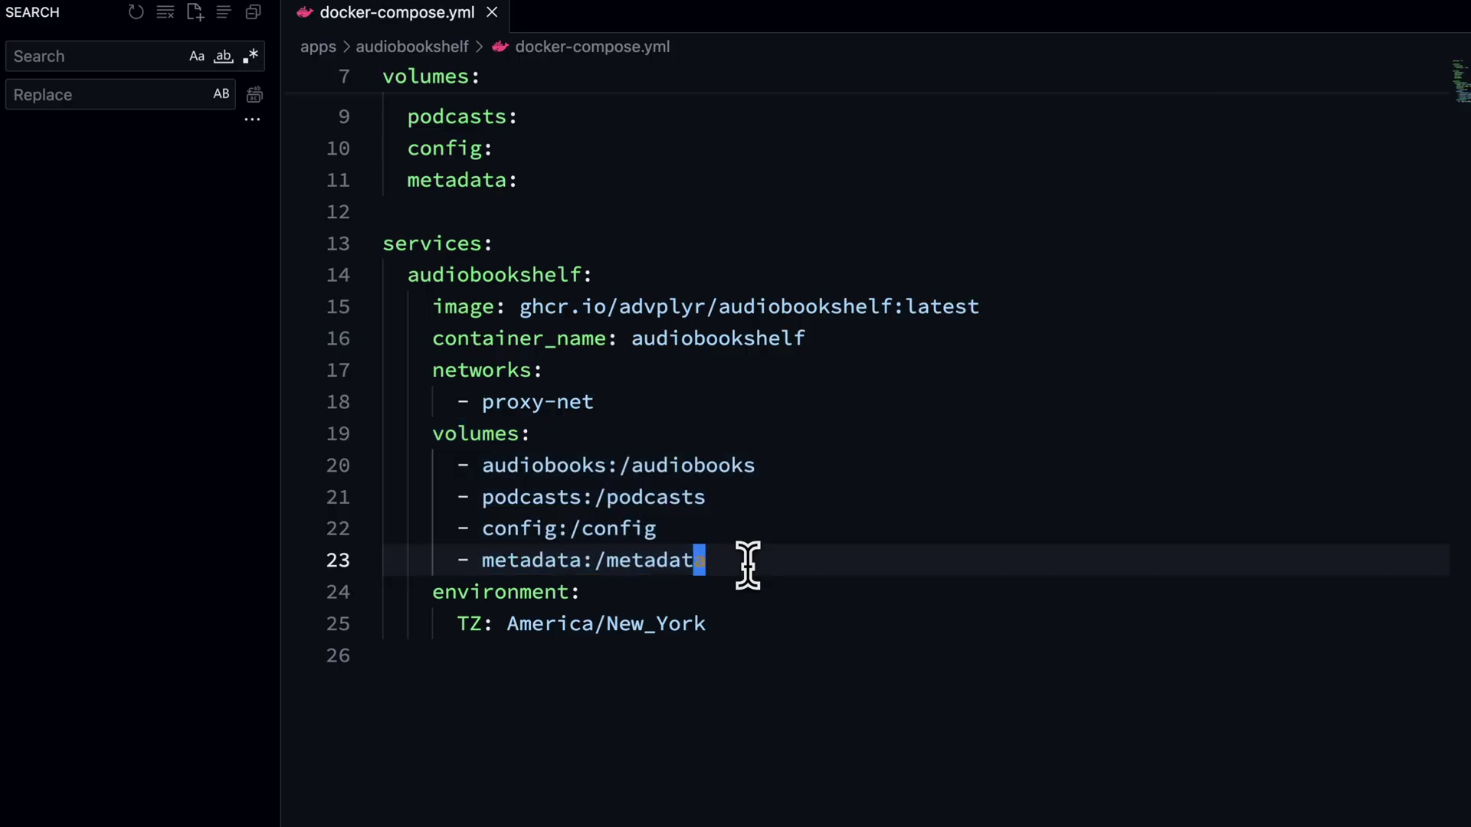
pyautogui.moveTo(431, 597); pyautogui.dragTo(715, 633)
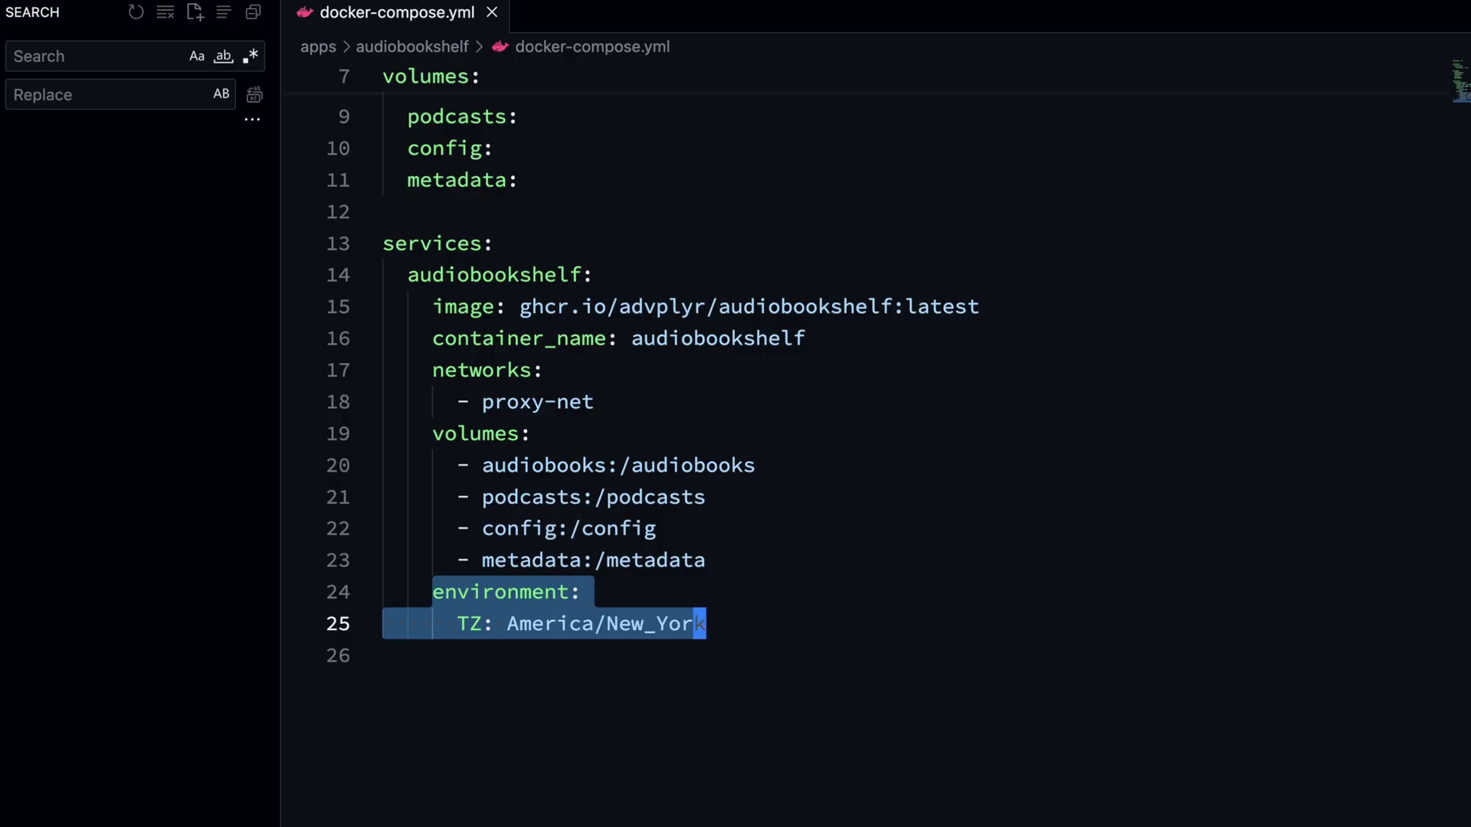
pyautogui.doubleClick(743, 633)
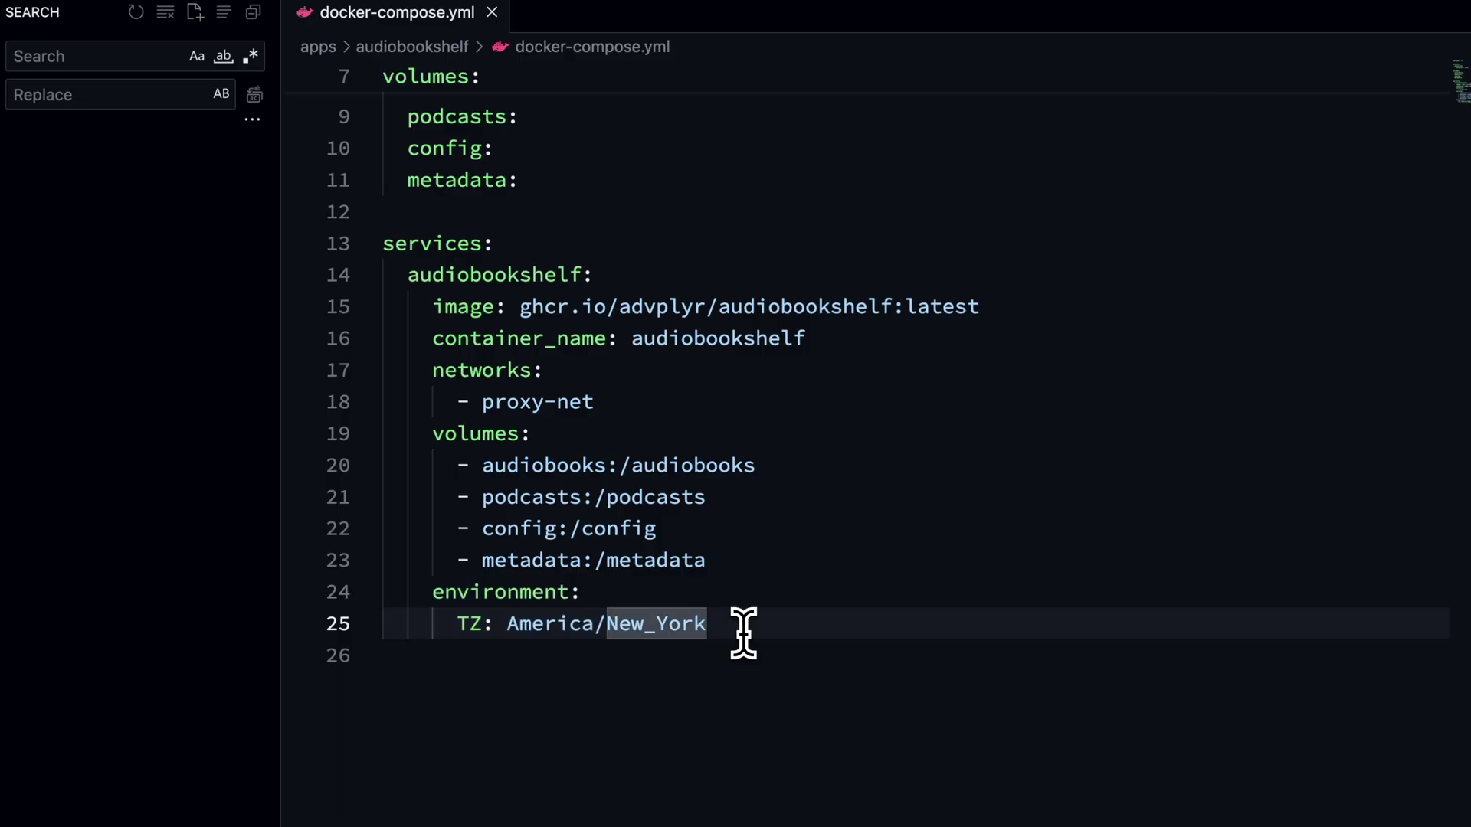
pyautogui.press('super+p')
pyautogui.write('ca')
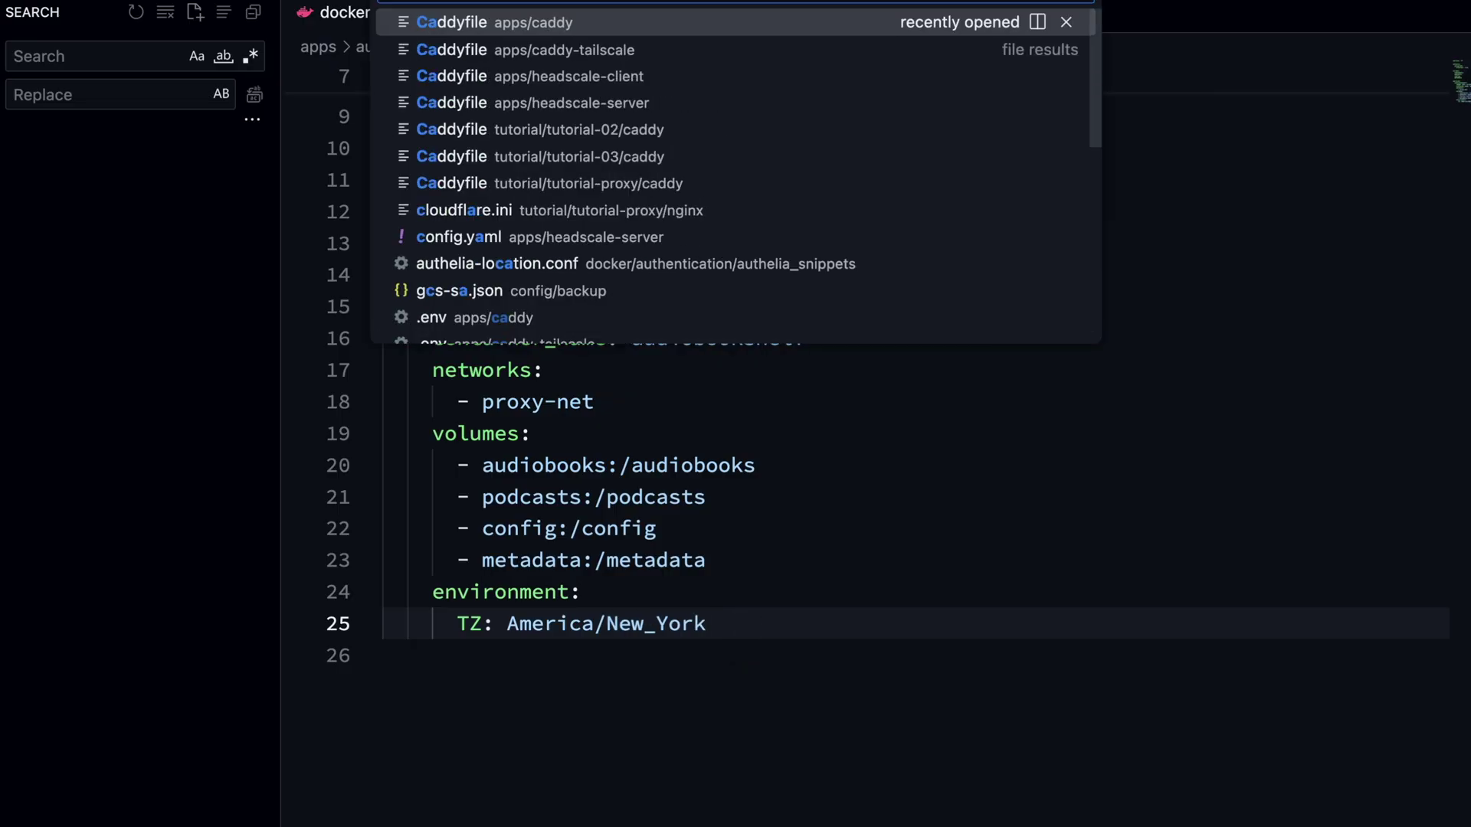
pyautogui.press('Return')
pyautogui.scroll(-20, 743, 633)
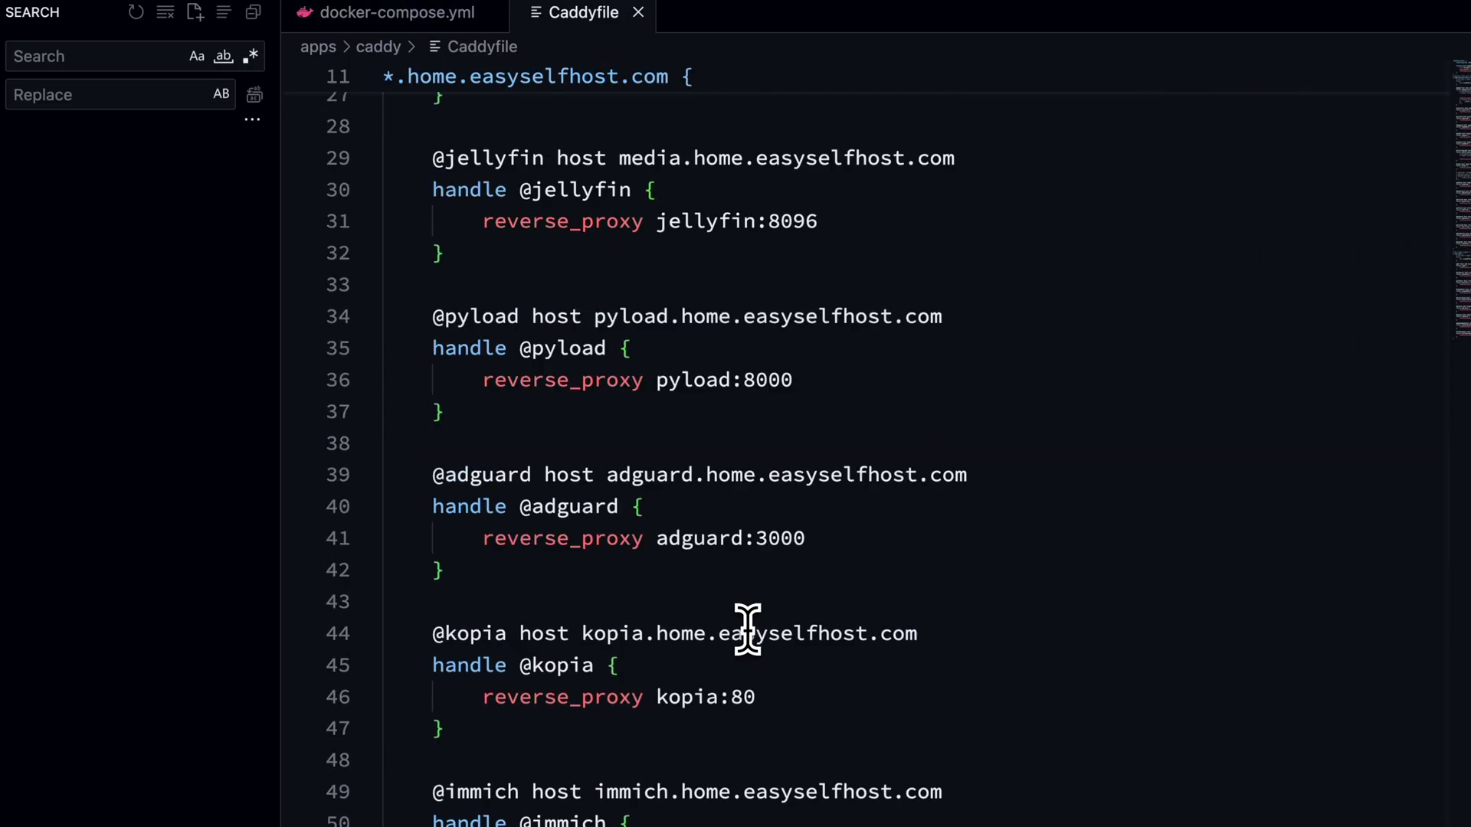
pyautogui.scroll(-5, 747, 630)
pyautogui.click(747, 630)
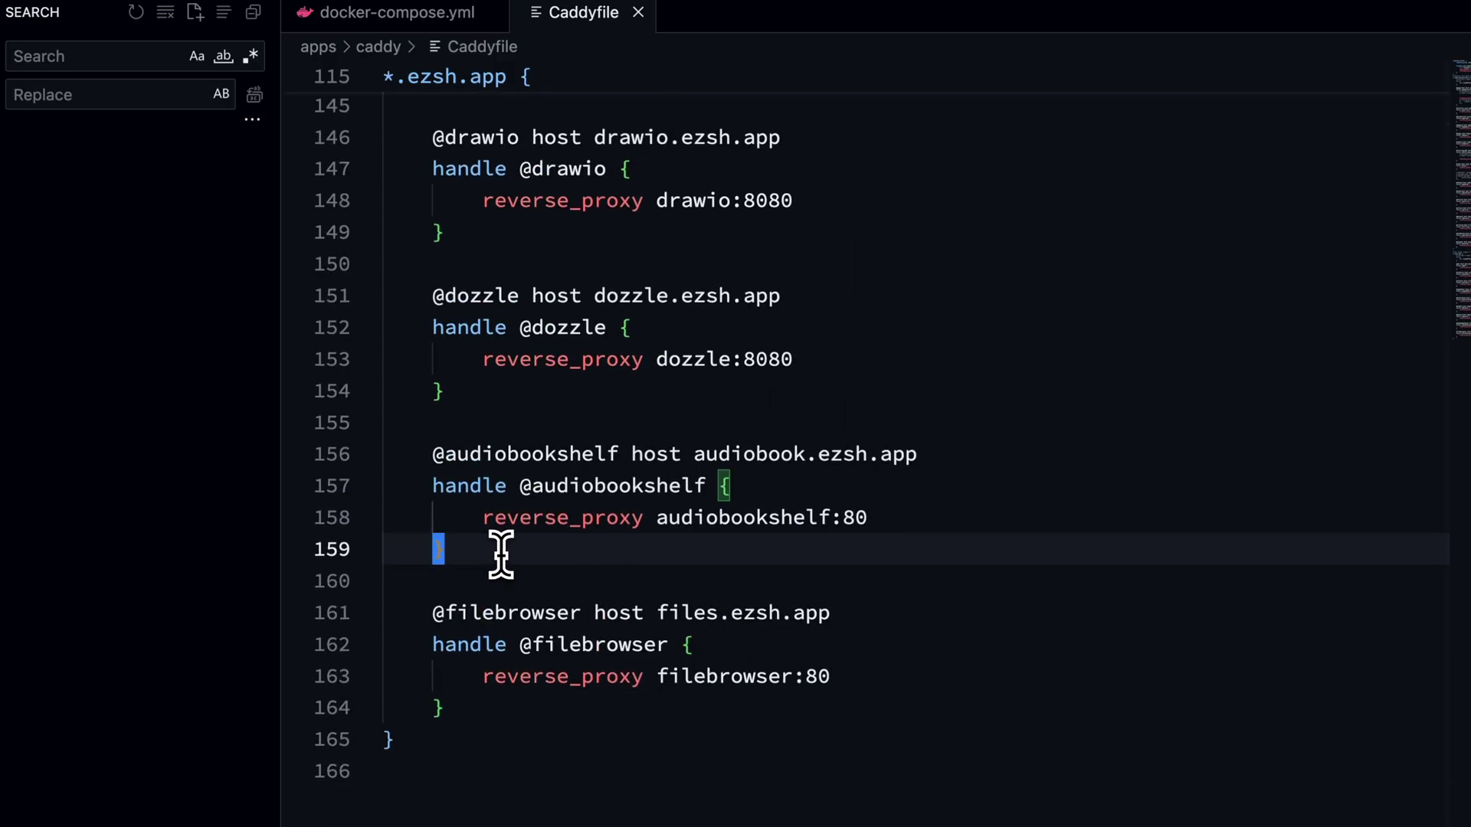
pyautogui.moveTo(498, 553)
pyautogui.mouseDown()
pyautogui.moveTo(388, 509)
pyautogui.moveTo(357, 469)
pyautogui.mouseUp()
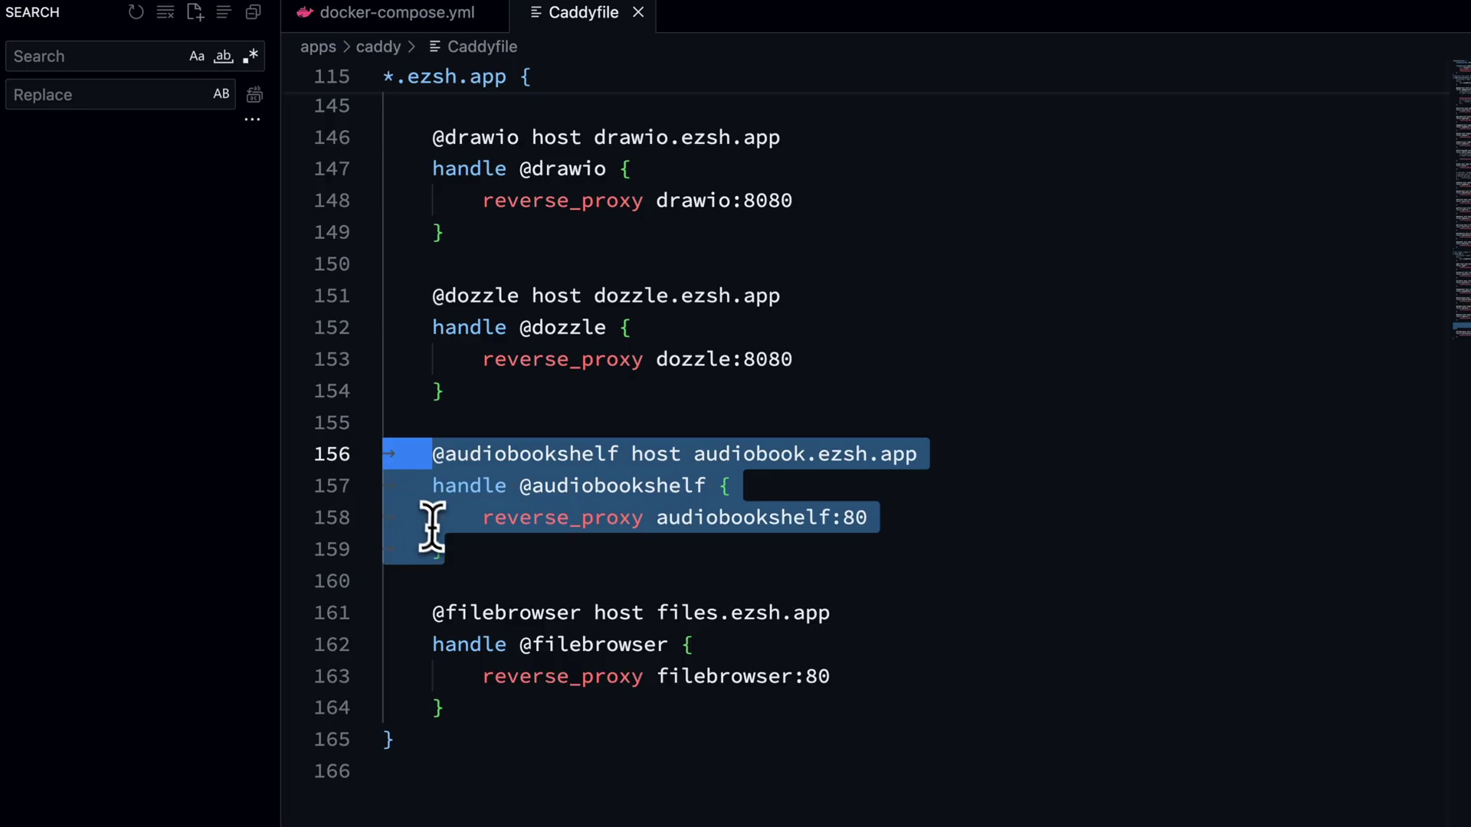
# Move into the self-host/apps/audiobookshelf folder and list its files
pyautogui.click(467, 580)
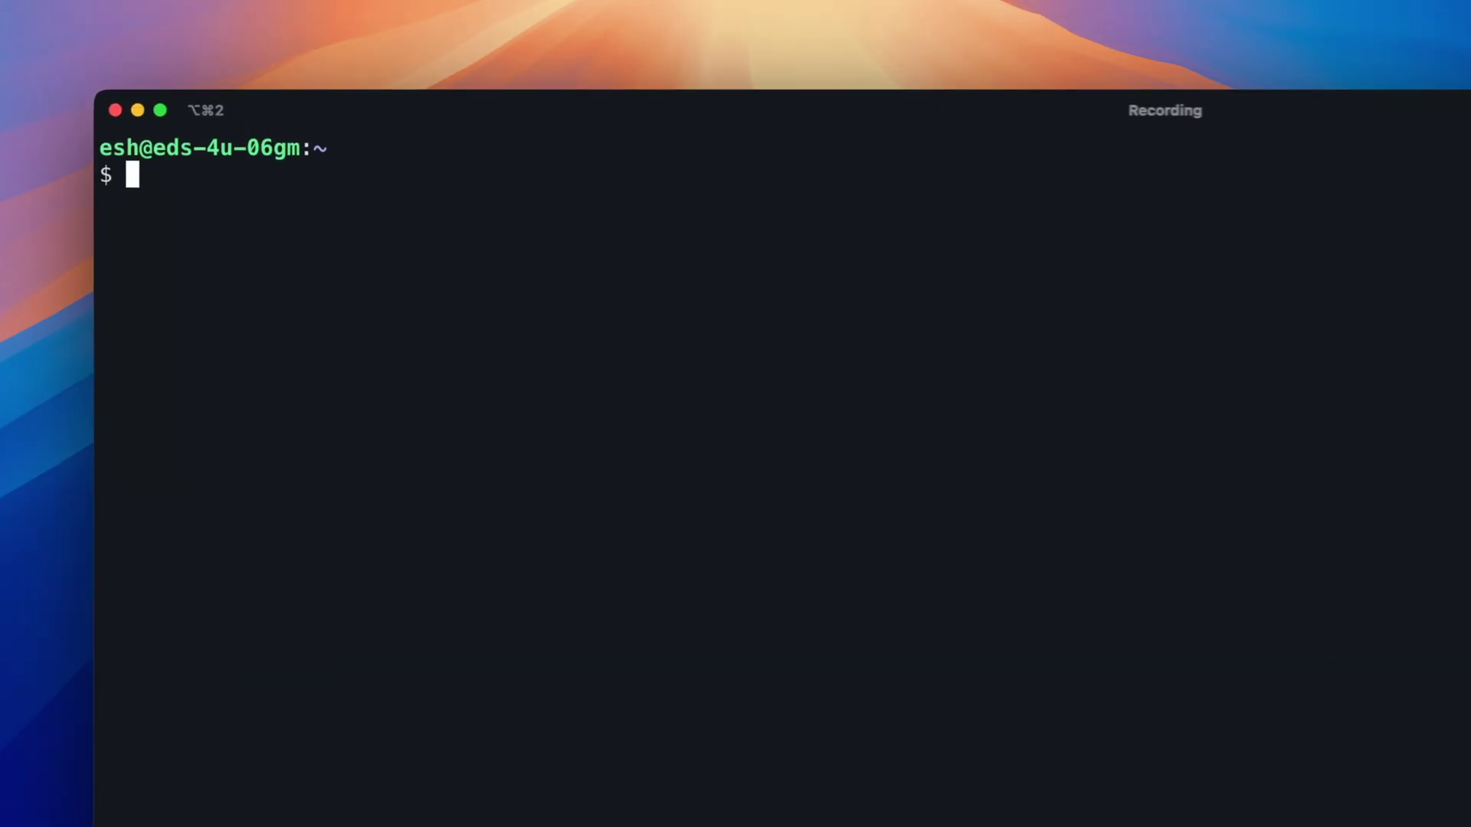
pyautogui.write('cd self-host/apps/aud')
pyautogui.press('Tab')
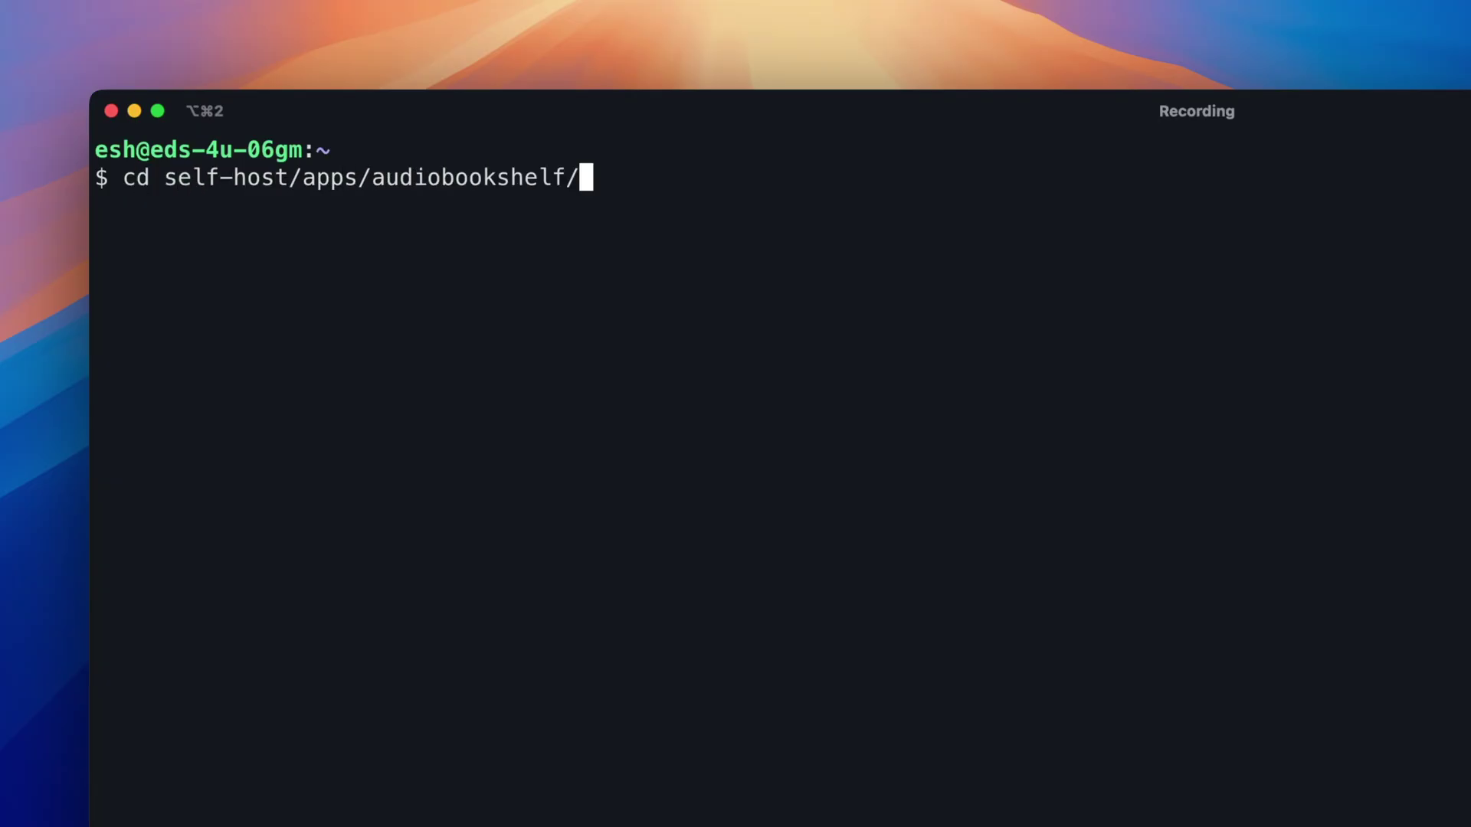
pyautogui.press('Return')
pyautogui.write('ls')
pyautogui.press('Return')
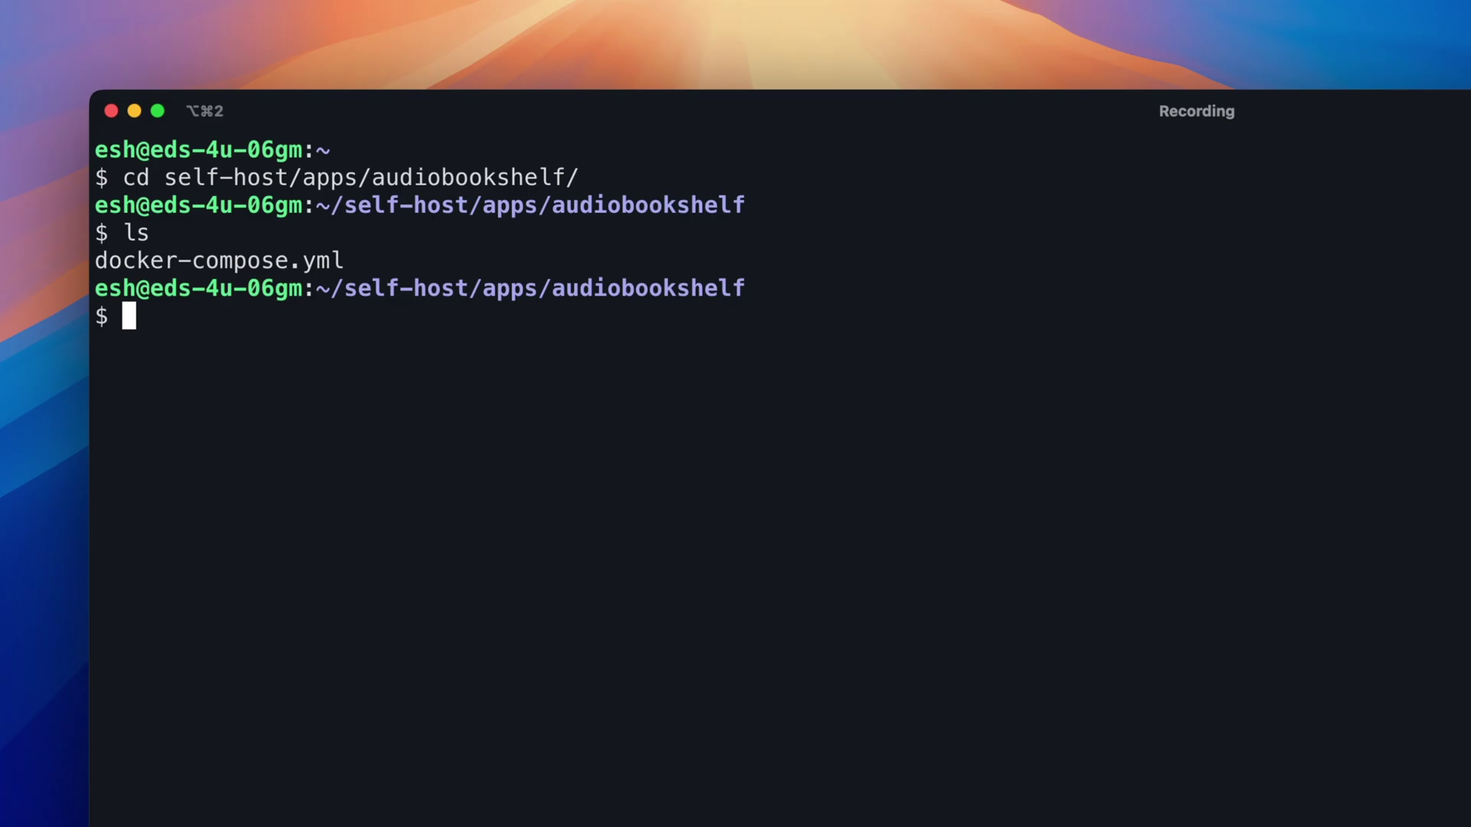
# Start the container with 'docker compose up -d', then enter 'docker restart caddy' on a cleared screen
pyautogui.write('docker compose u')
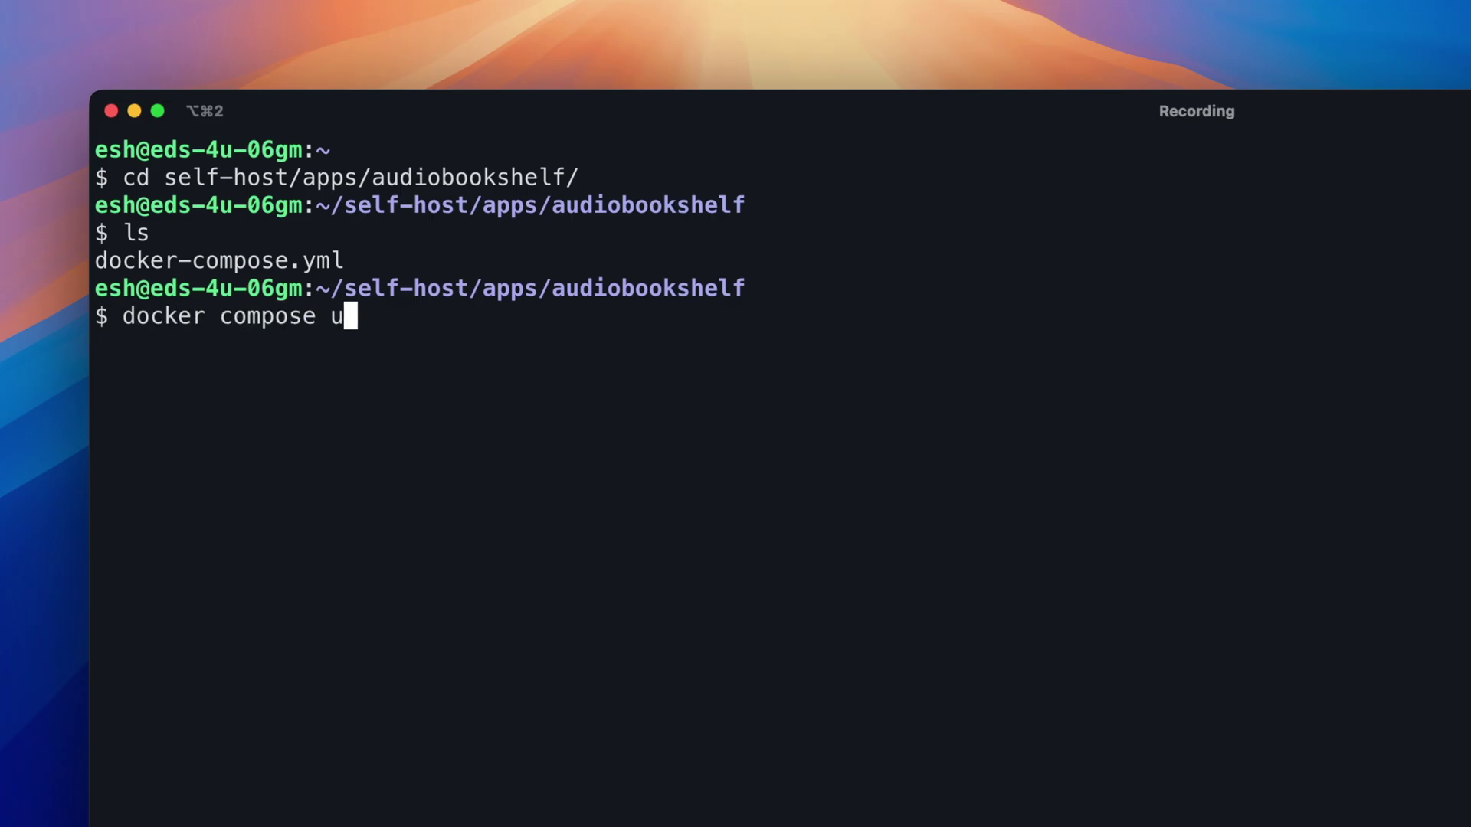
pyautogui.write('p -d')
pyautogui.press('Return')
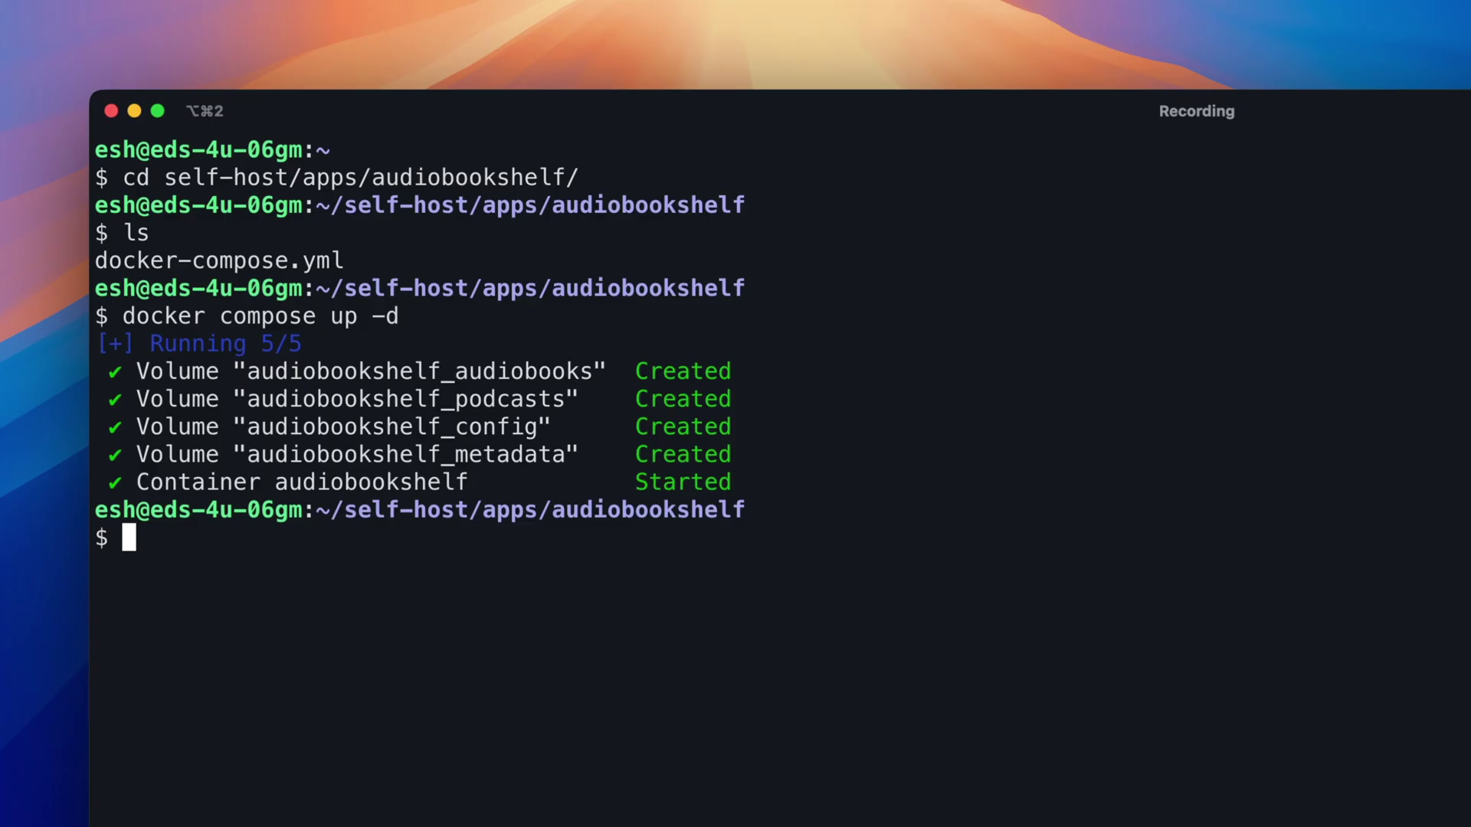
pyautogui.hotkey('ctrl', 'l')
pyautogui.write('ocker re')
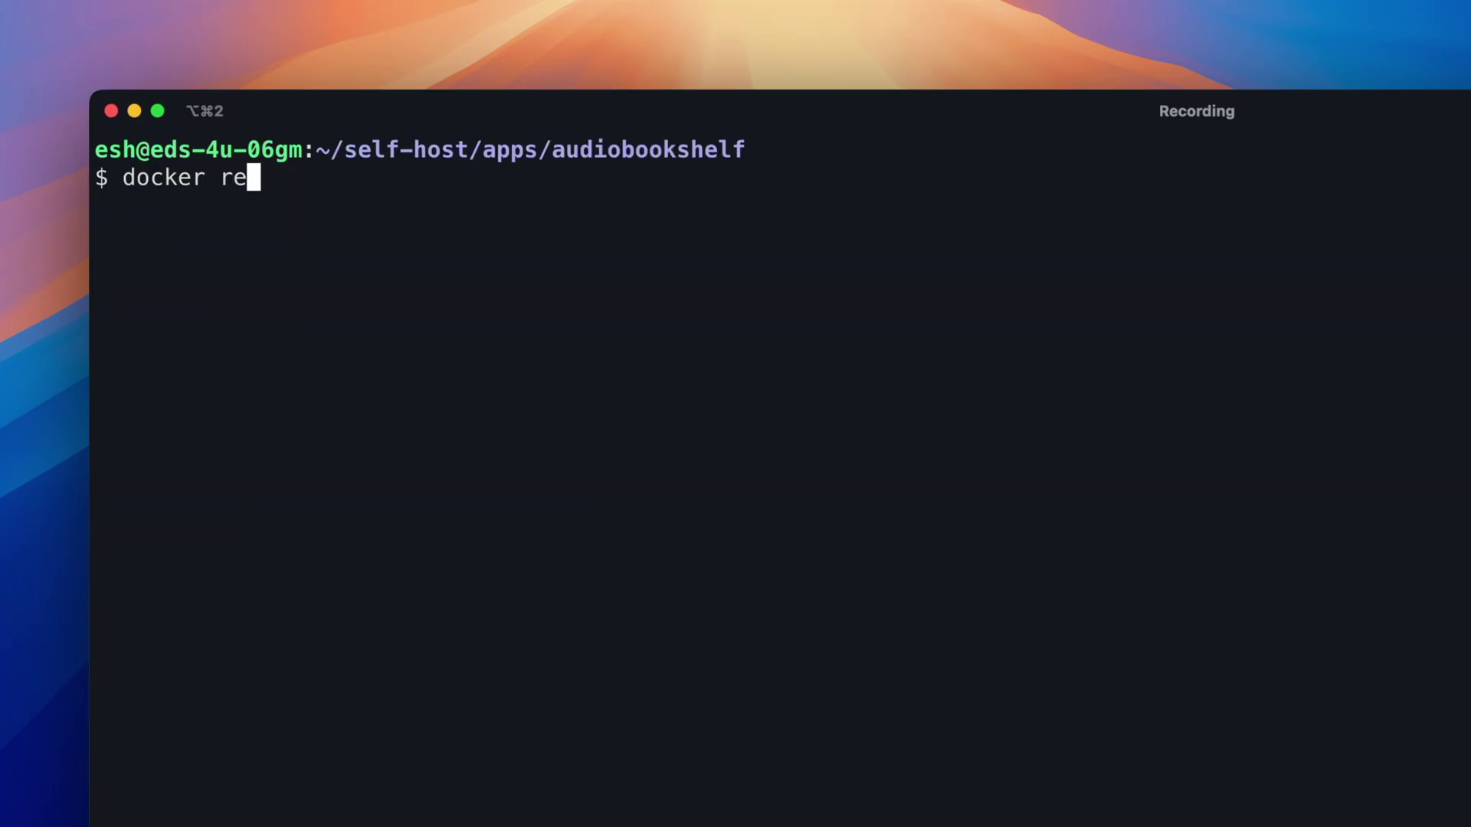
pyautogui.write('start cadd')
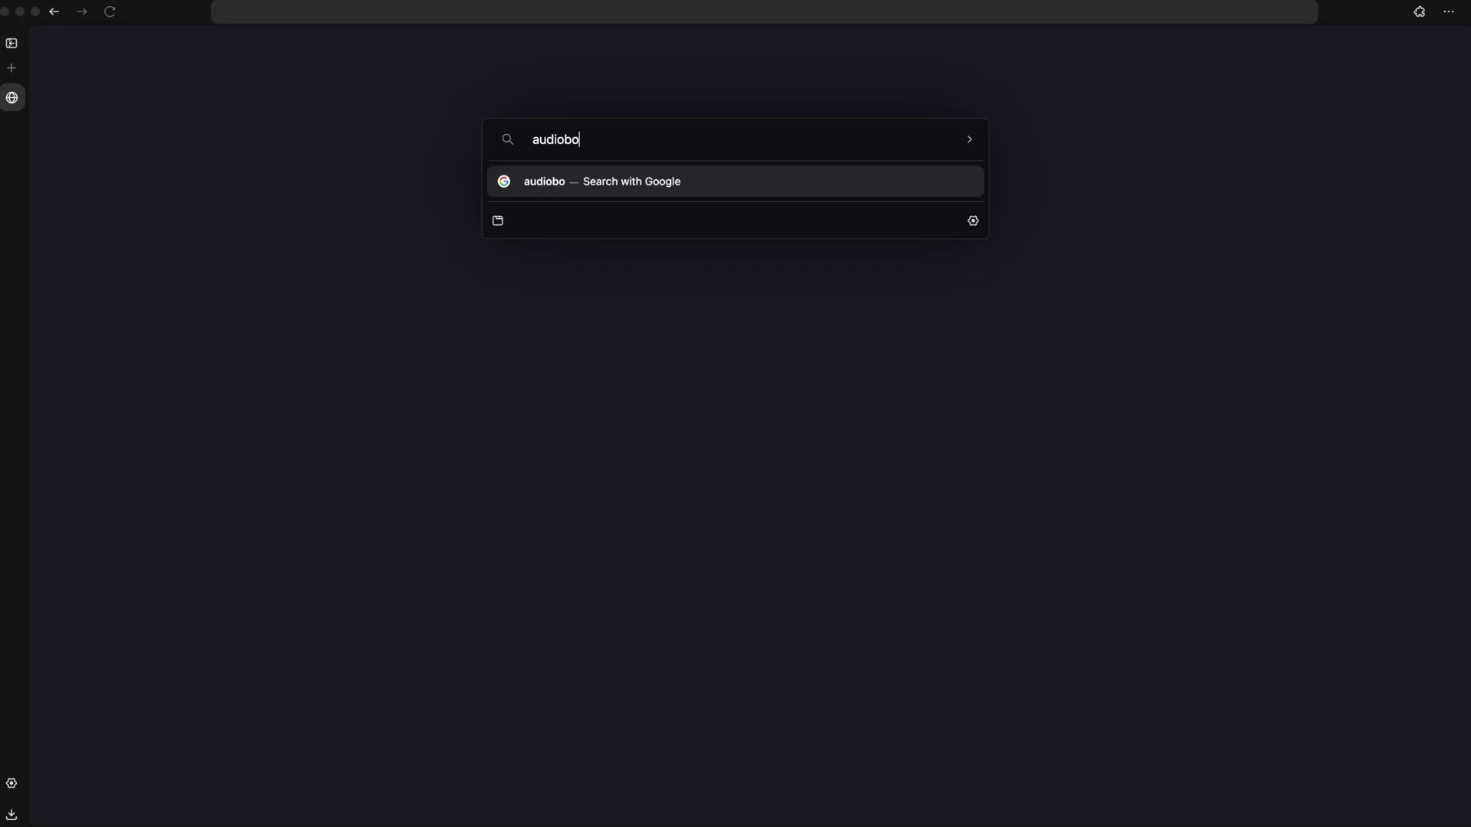
# Load audiobook.ezsh.app and submit the root user on Initial Server Setup
pyautogui.write('.ezsh.app')
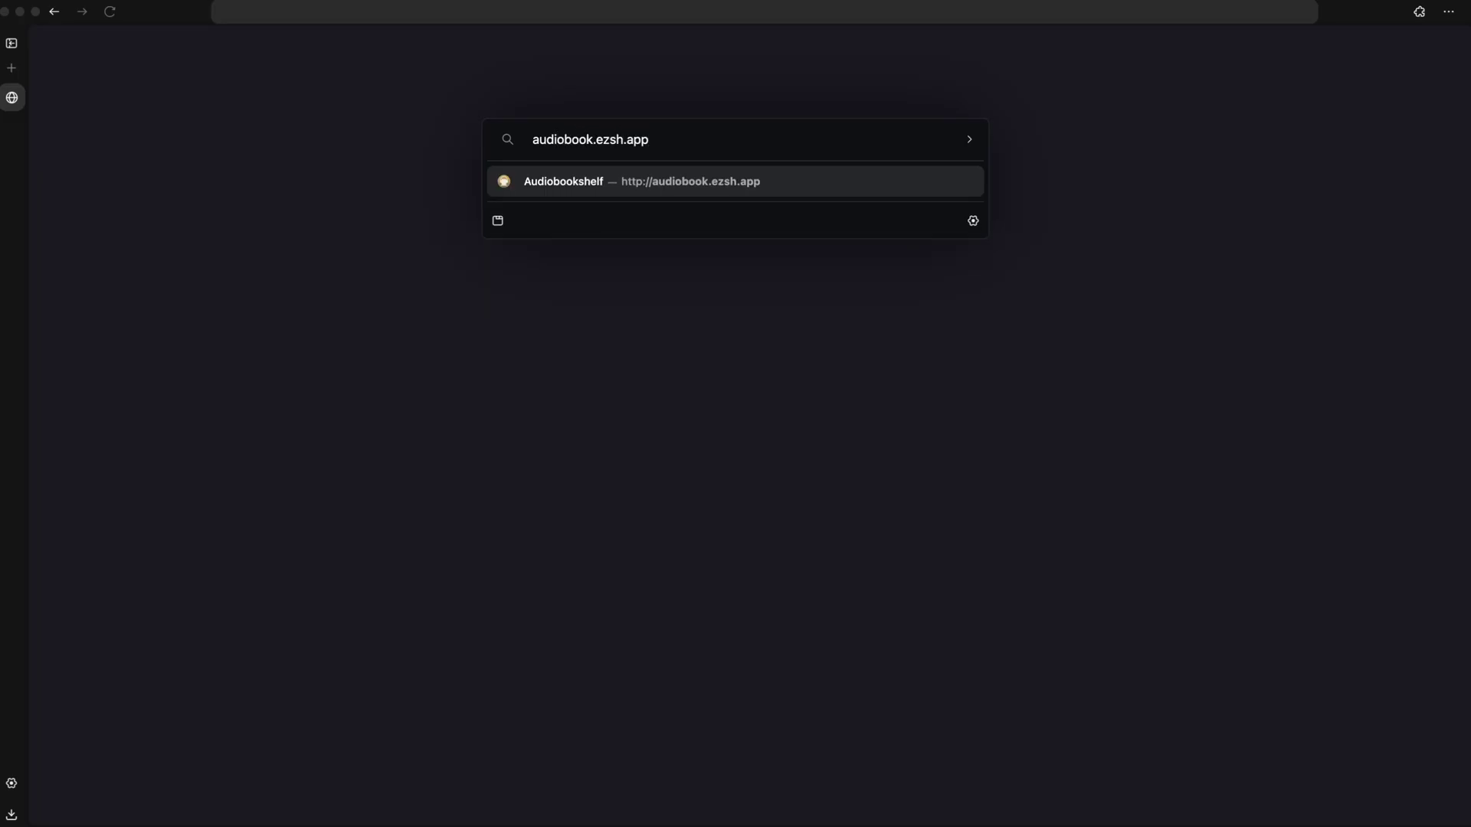
pyautogui.press('Return')
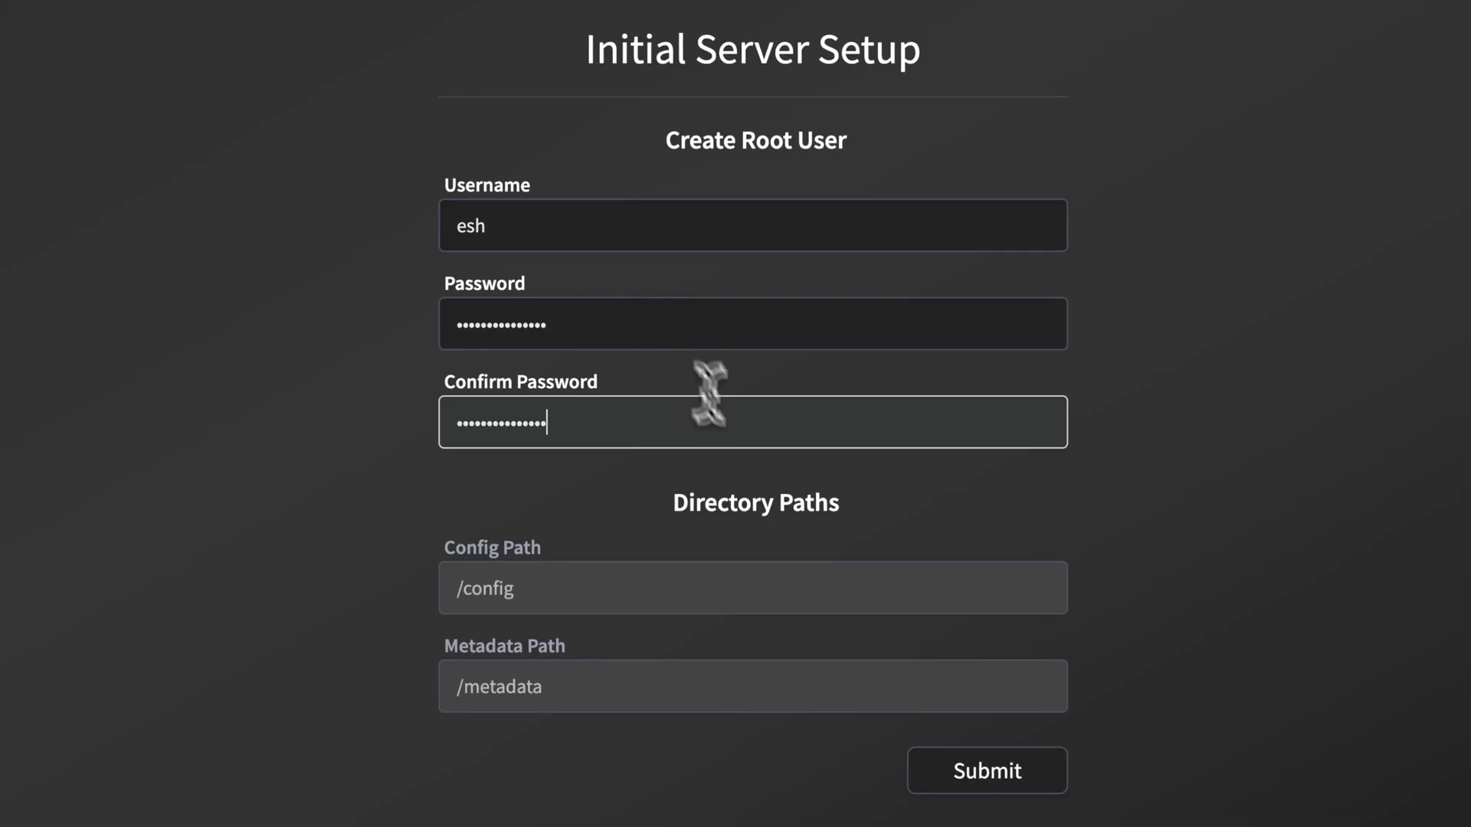
pyautogui.click(985, 773)
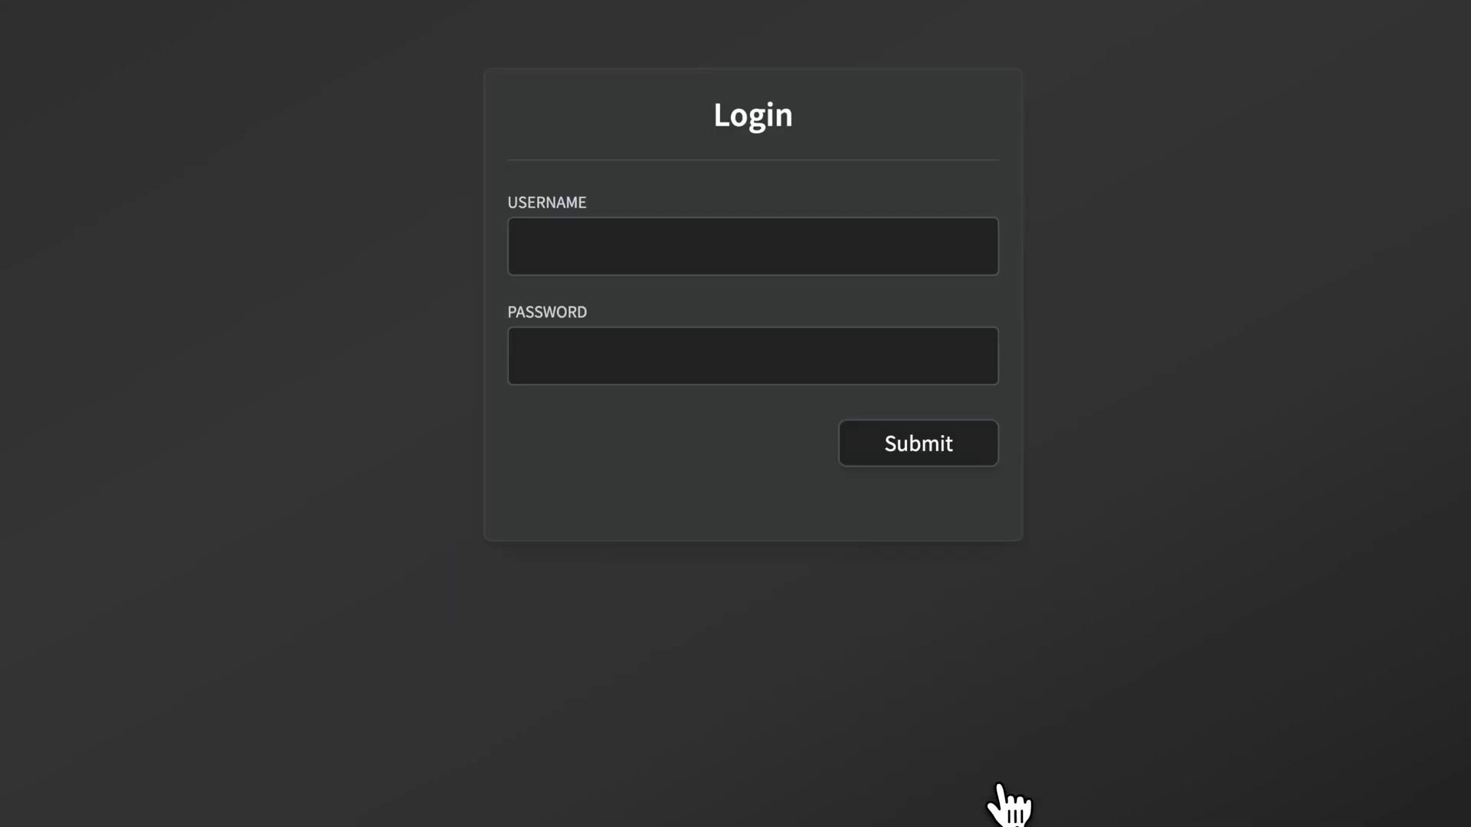
# Log in as the root user and begin adding the first library
pyautogui.click(676, 358)
pyautogui.press('Return')
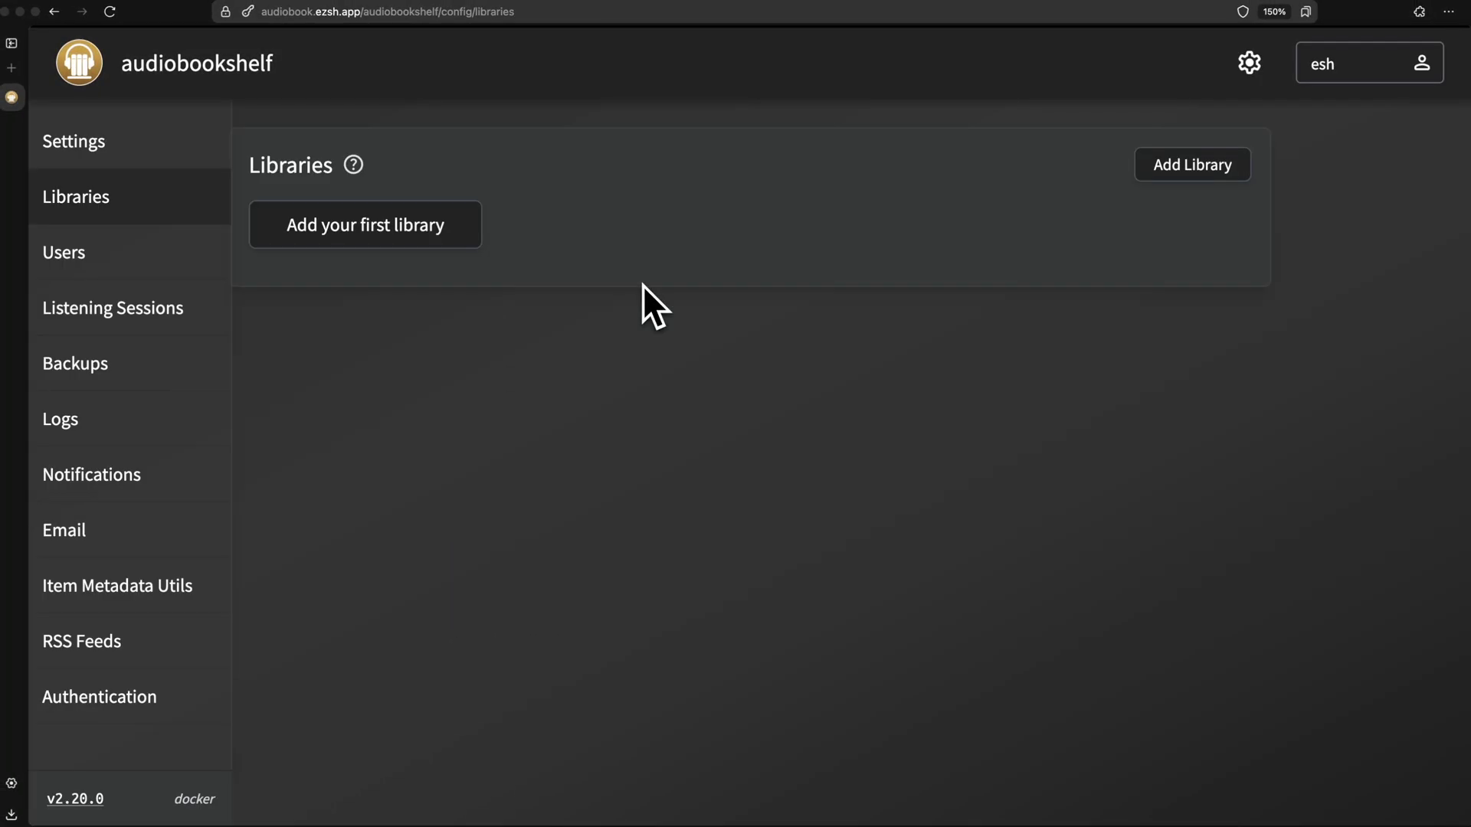
pyautogui.click(408, 234)
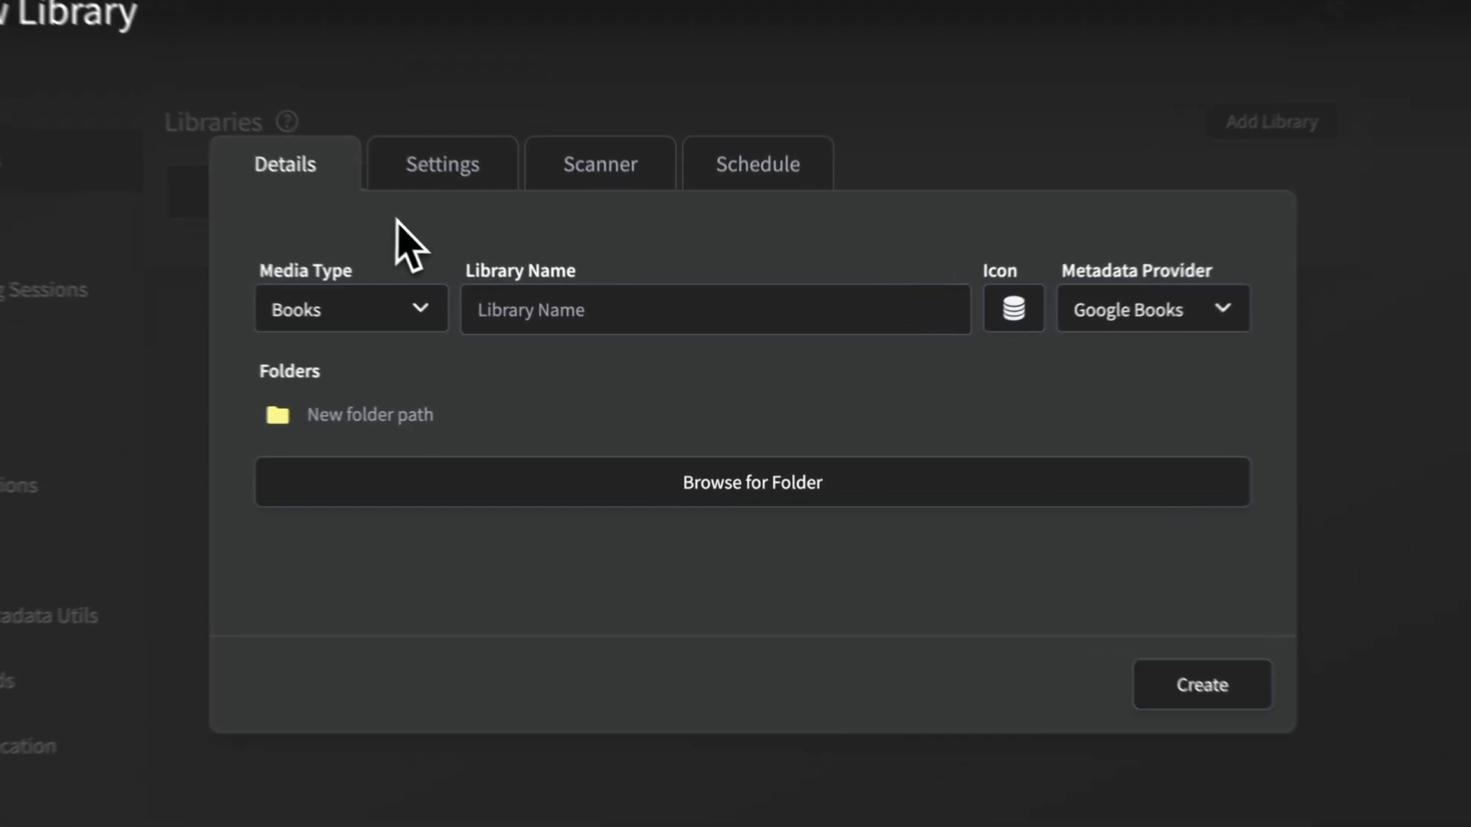
# Create a library named Books with the headphones icon and the /audiobooks folder
pyautogui.click(581, 334)
pyautogui.write('Books')
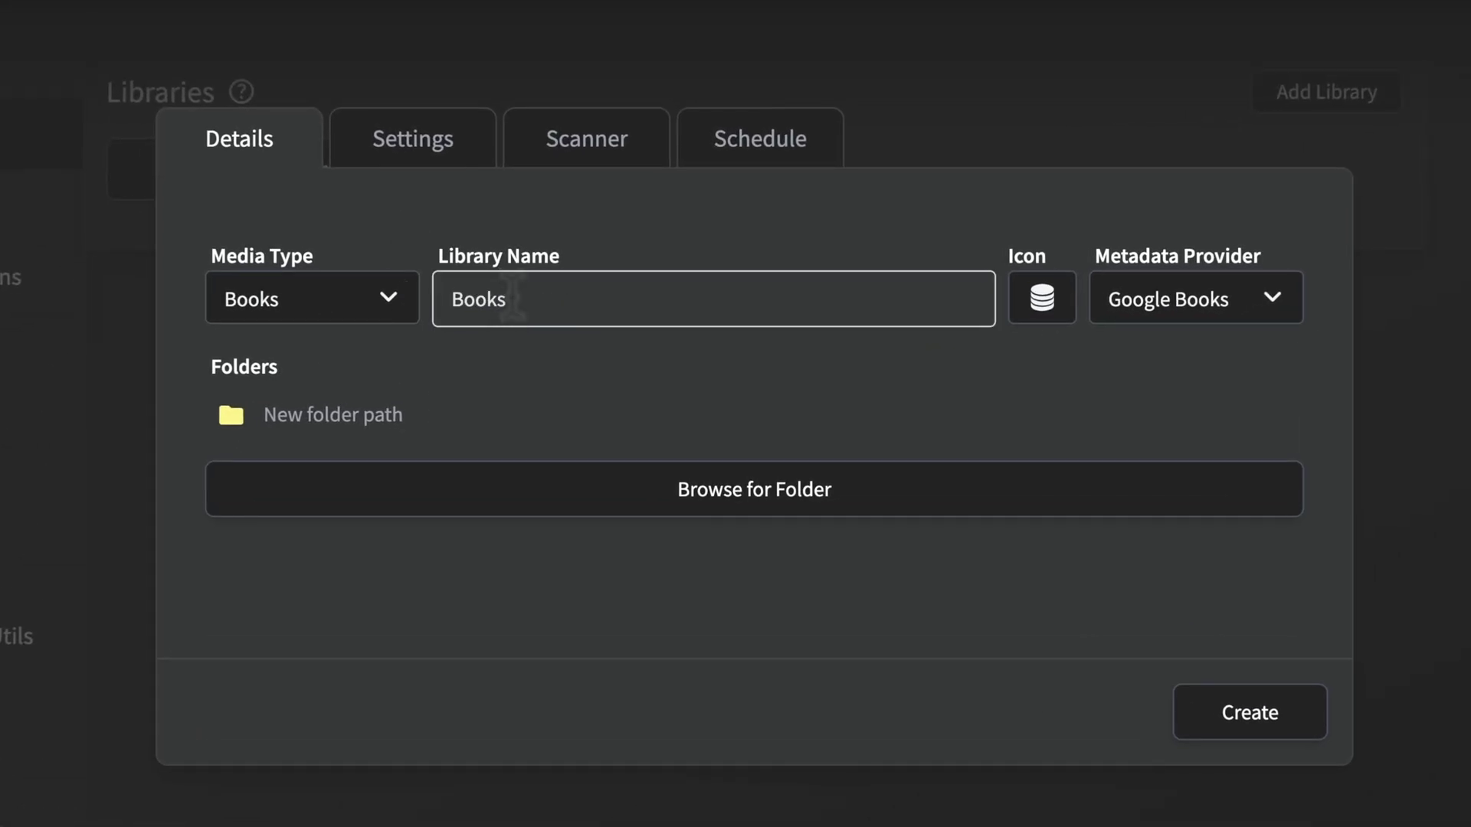
pyautogui.click(1015, 304)
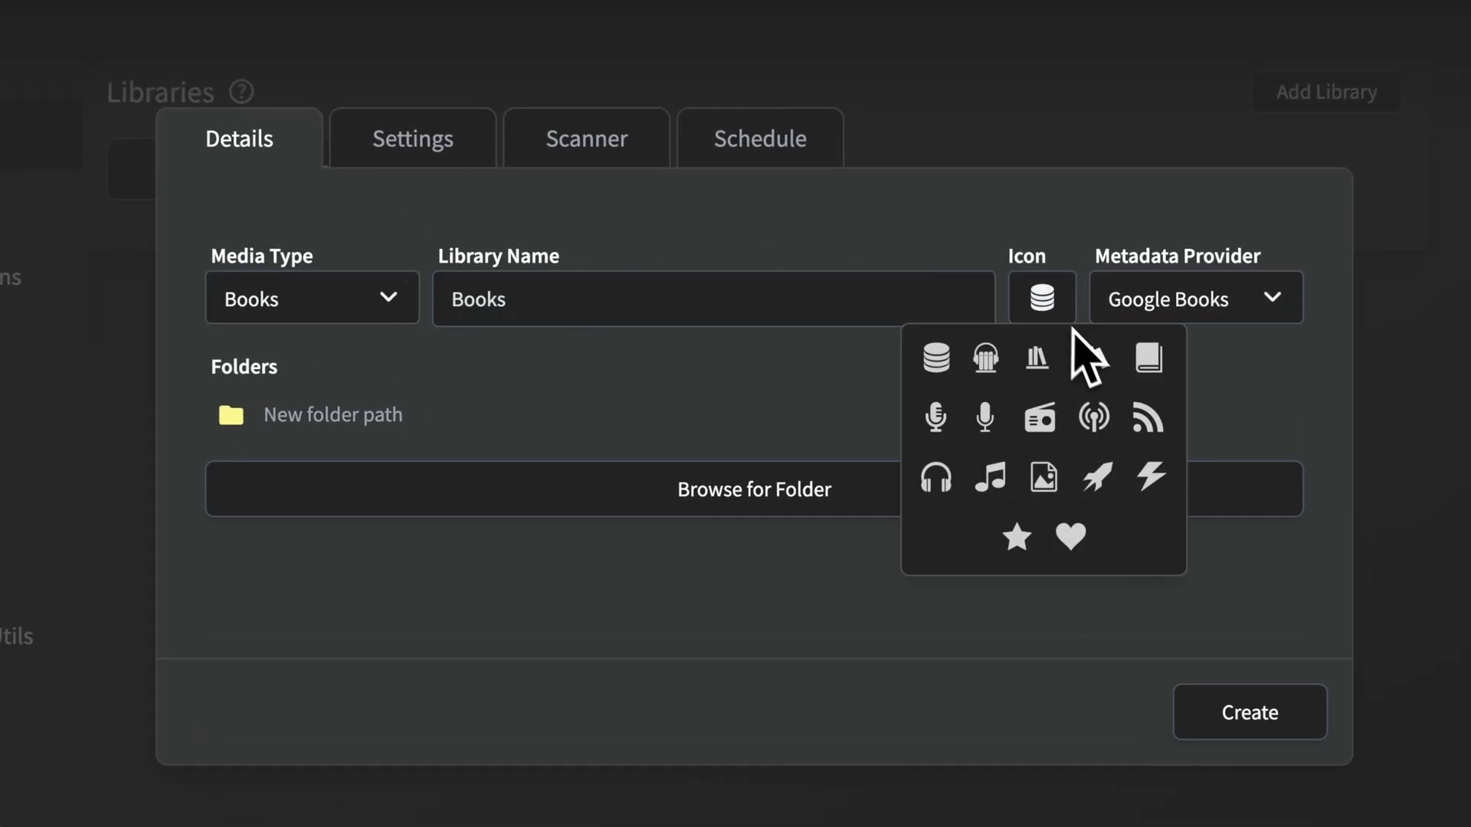
pyautogui.click(988, 357)
pyautogui.click(797, 483)
pyautogui.click(299, 366)
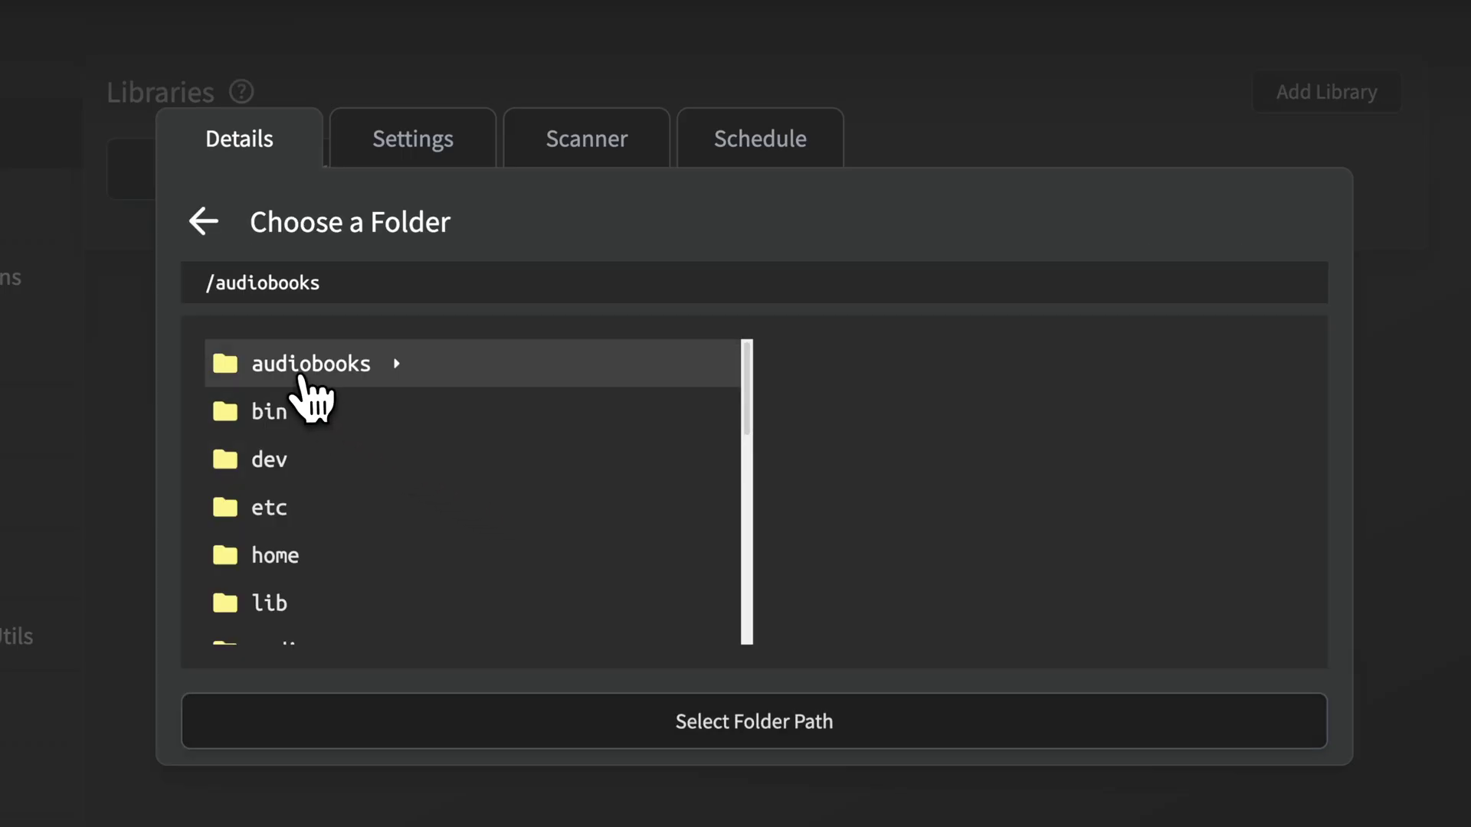
pyautogui.click(685, 720)
pyautogui.click(1187, 712)
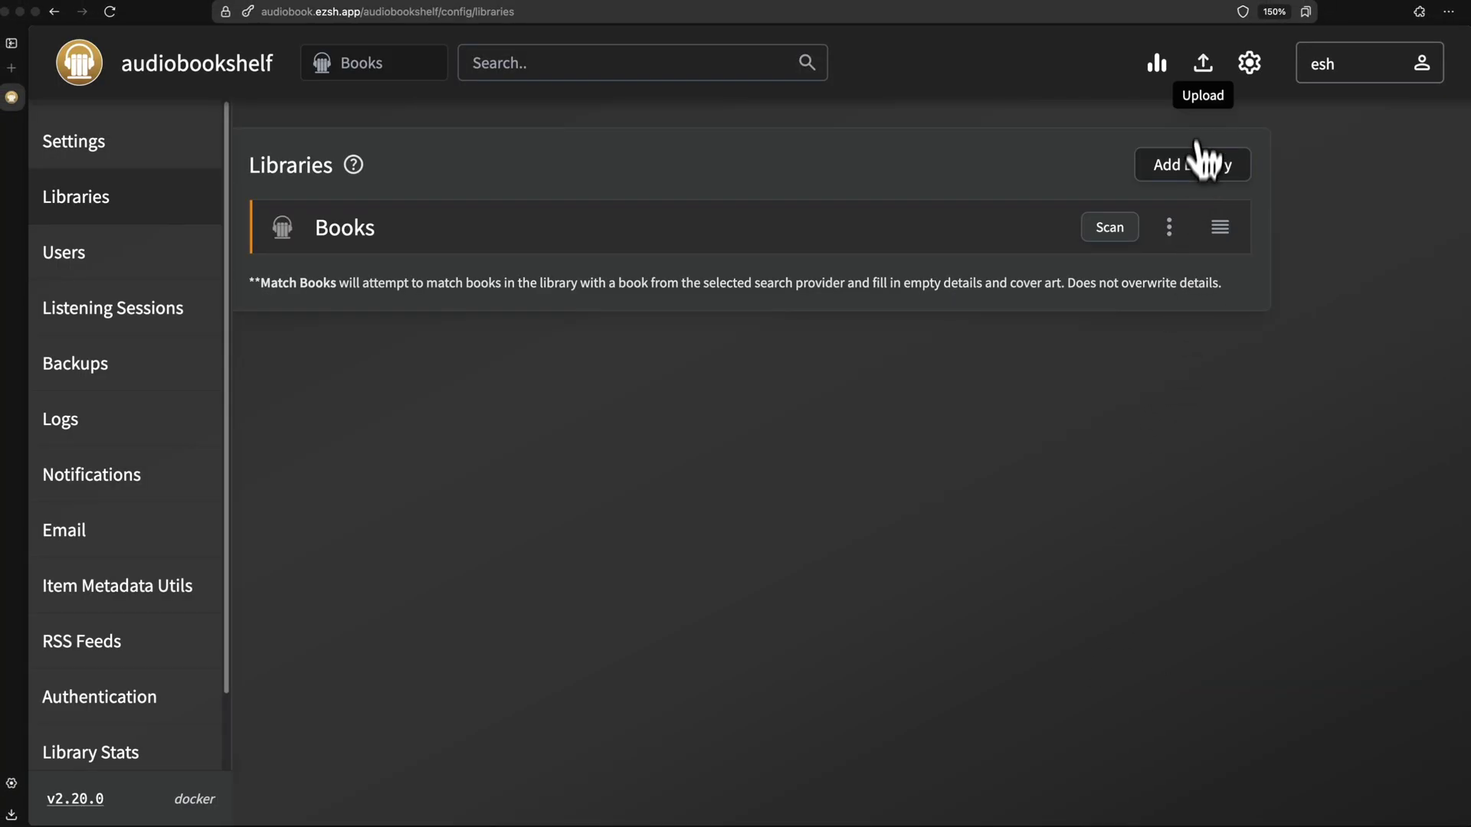
# Upload A Tale of Two Cities with auto-fetched author details, then check the scan and Books shelf
pyautogui.click(1206, 73)
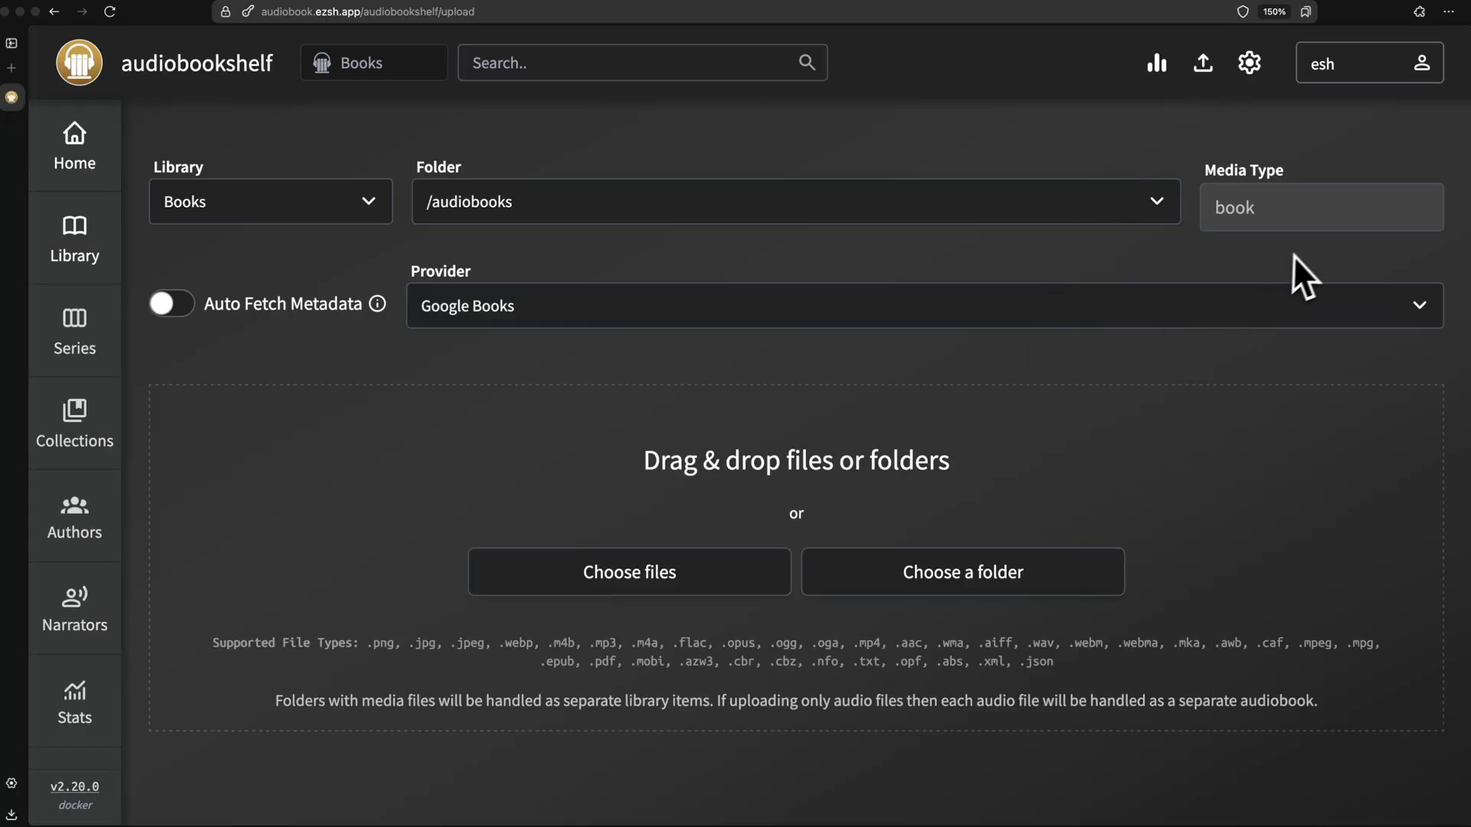
pyautogui.moveTo(1463, 122)
pyautogui.mouseDown()
pyautogui.moveTo(988, 340)
pyautogui.moveTo(856, 459)
pyautogui.mouseUp()
pyautogui.scroll(-2, 811, 453)
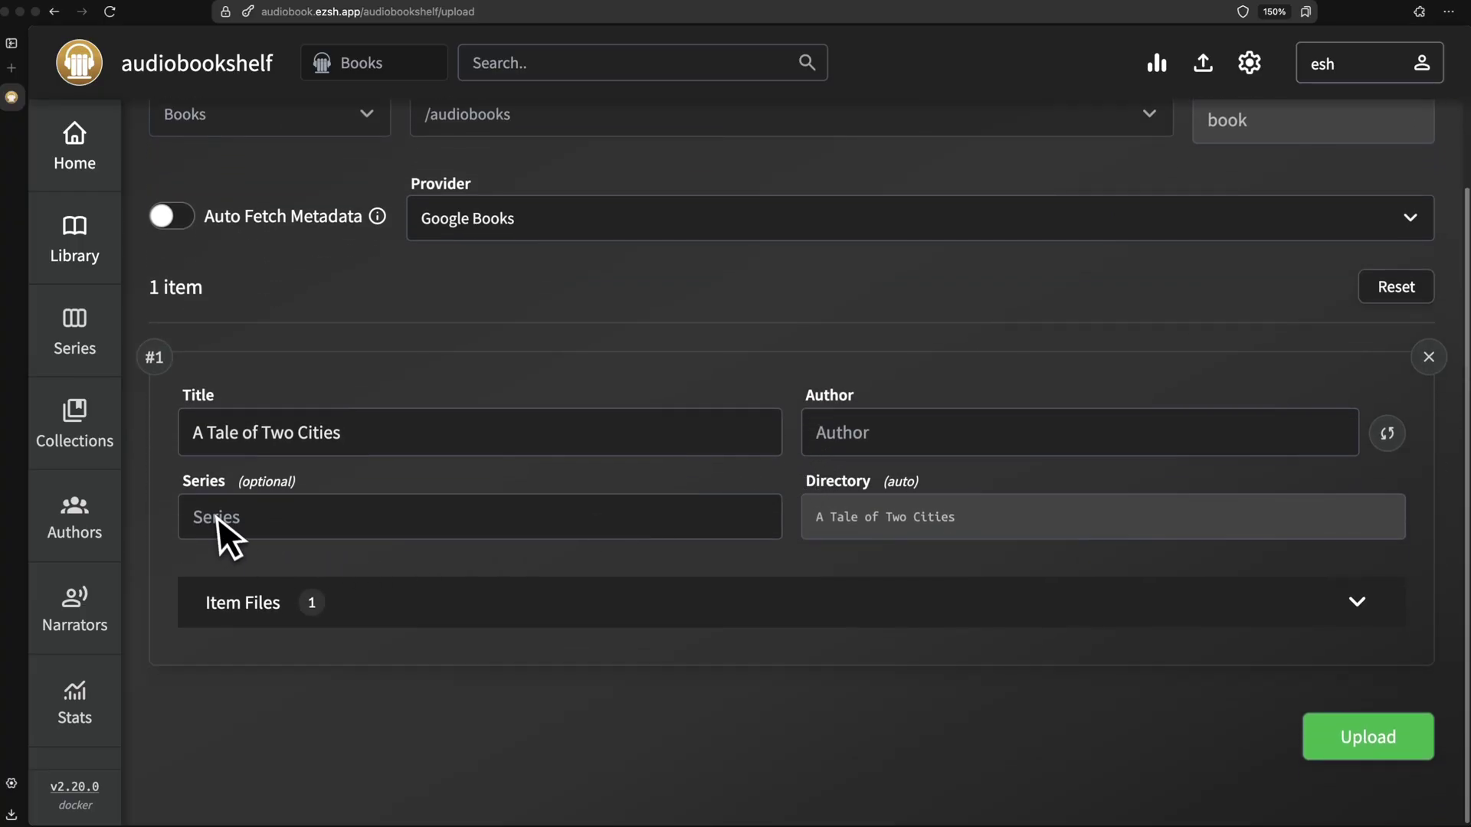
pyautogui.click(1381, 444)
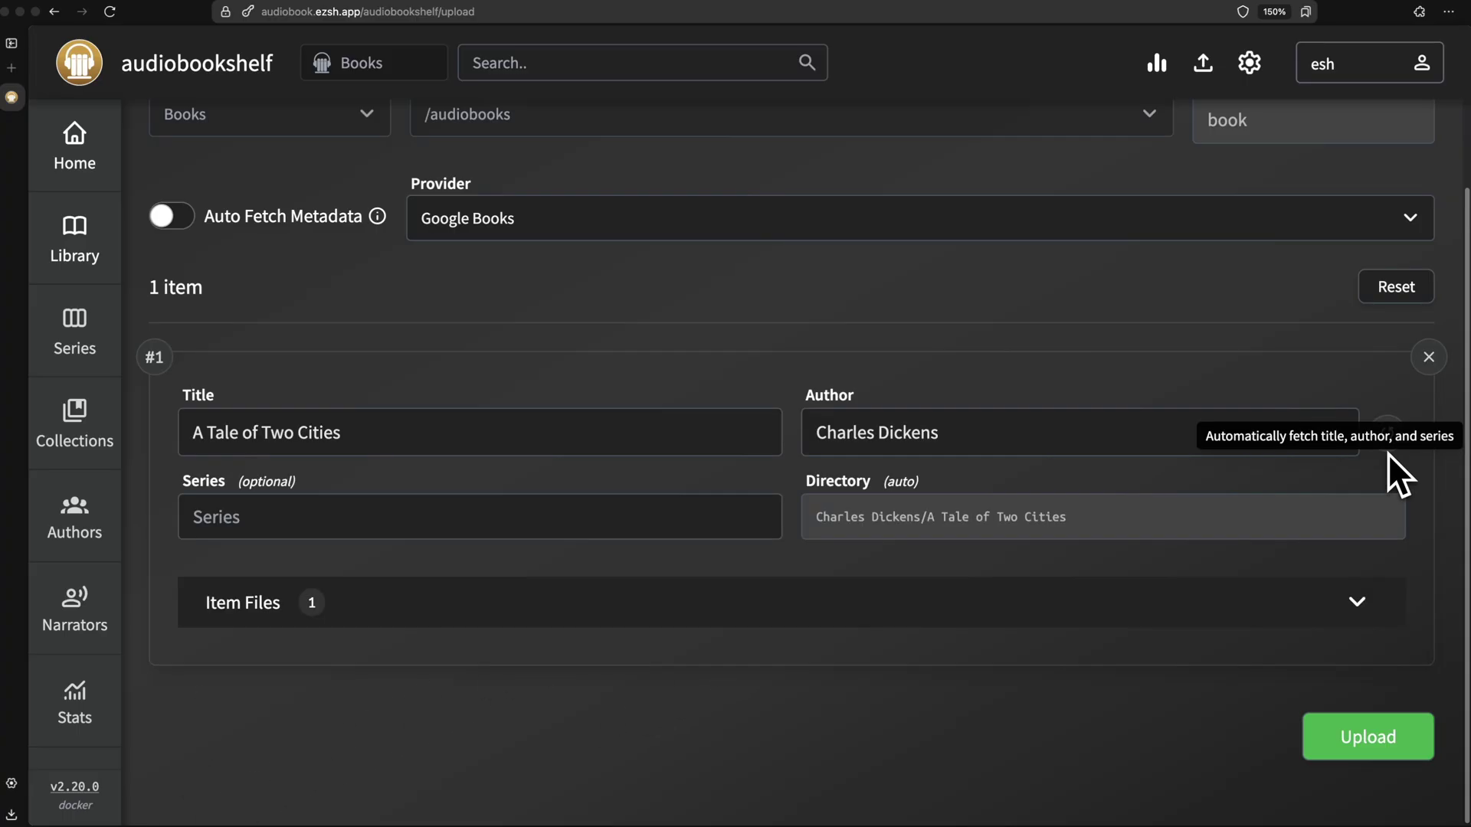
pyautogui.click(1390, 737)
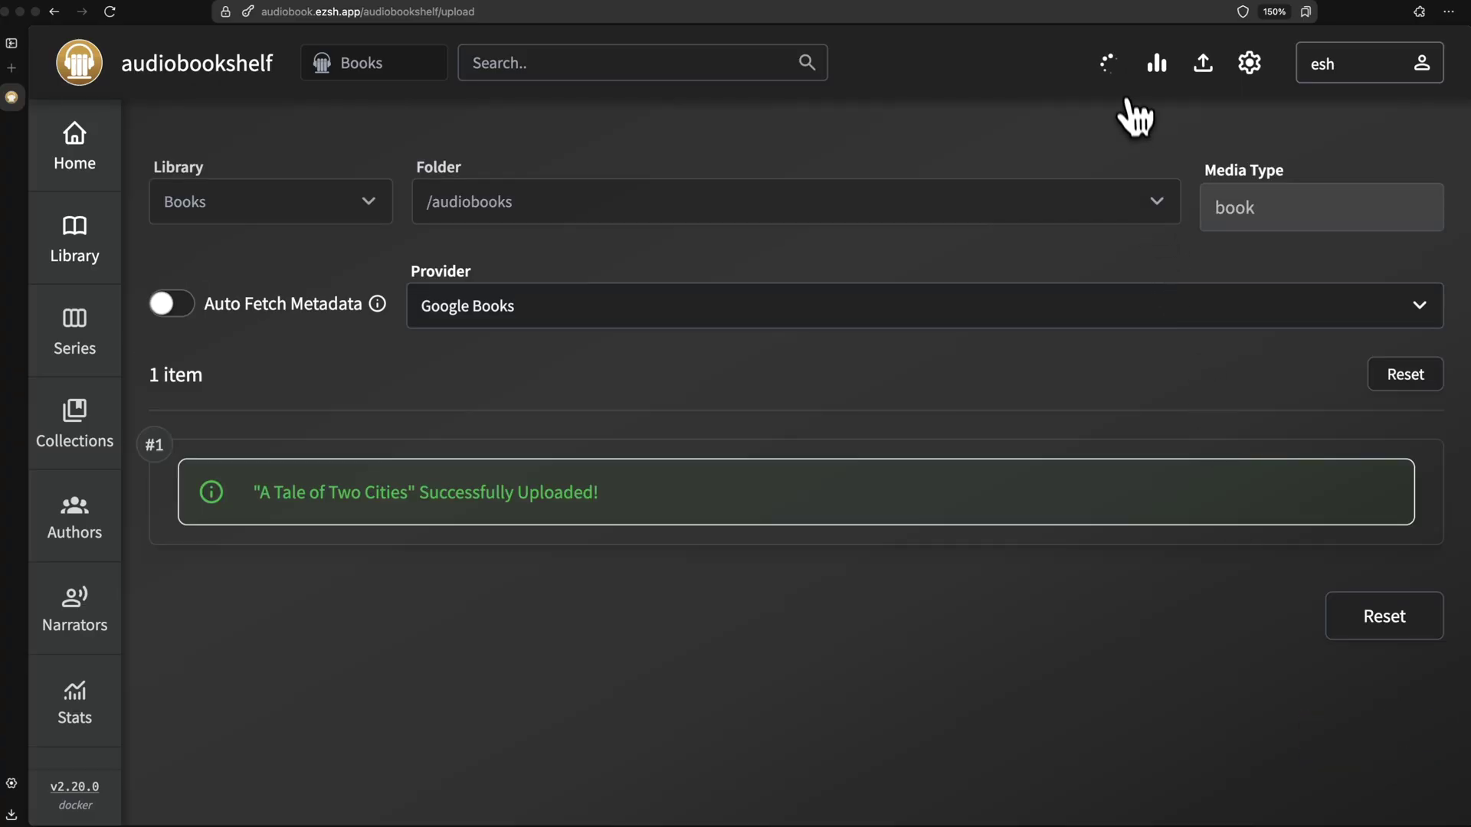
pyautogui.click(1116, 66)
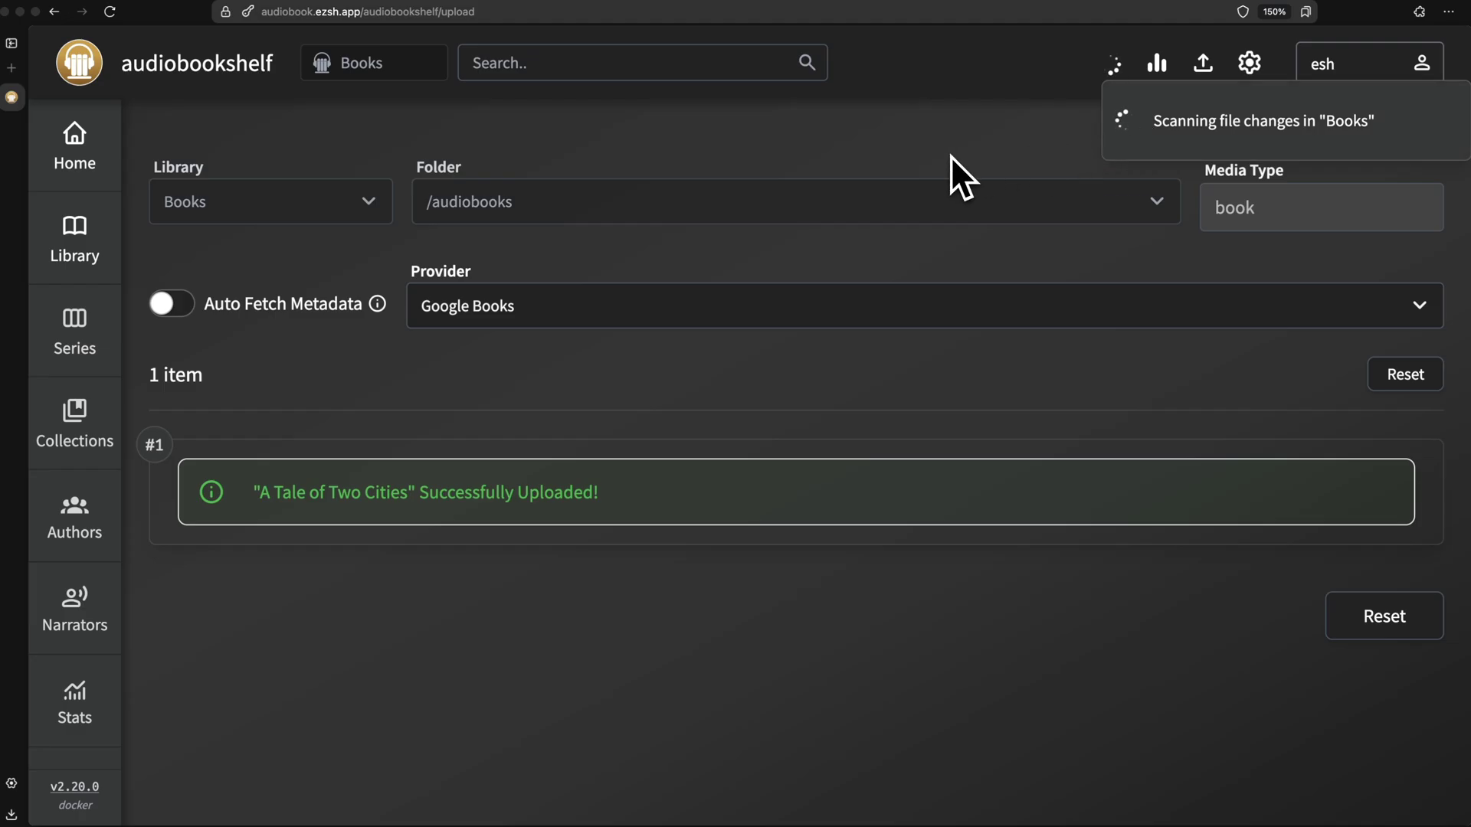
pyautogui.click(105, 263)
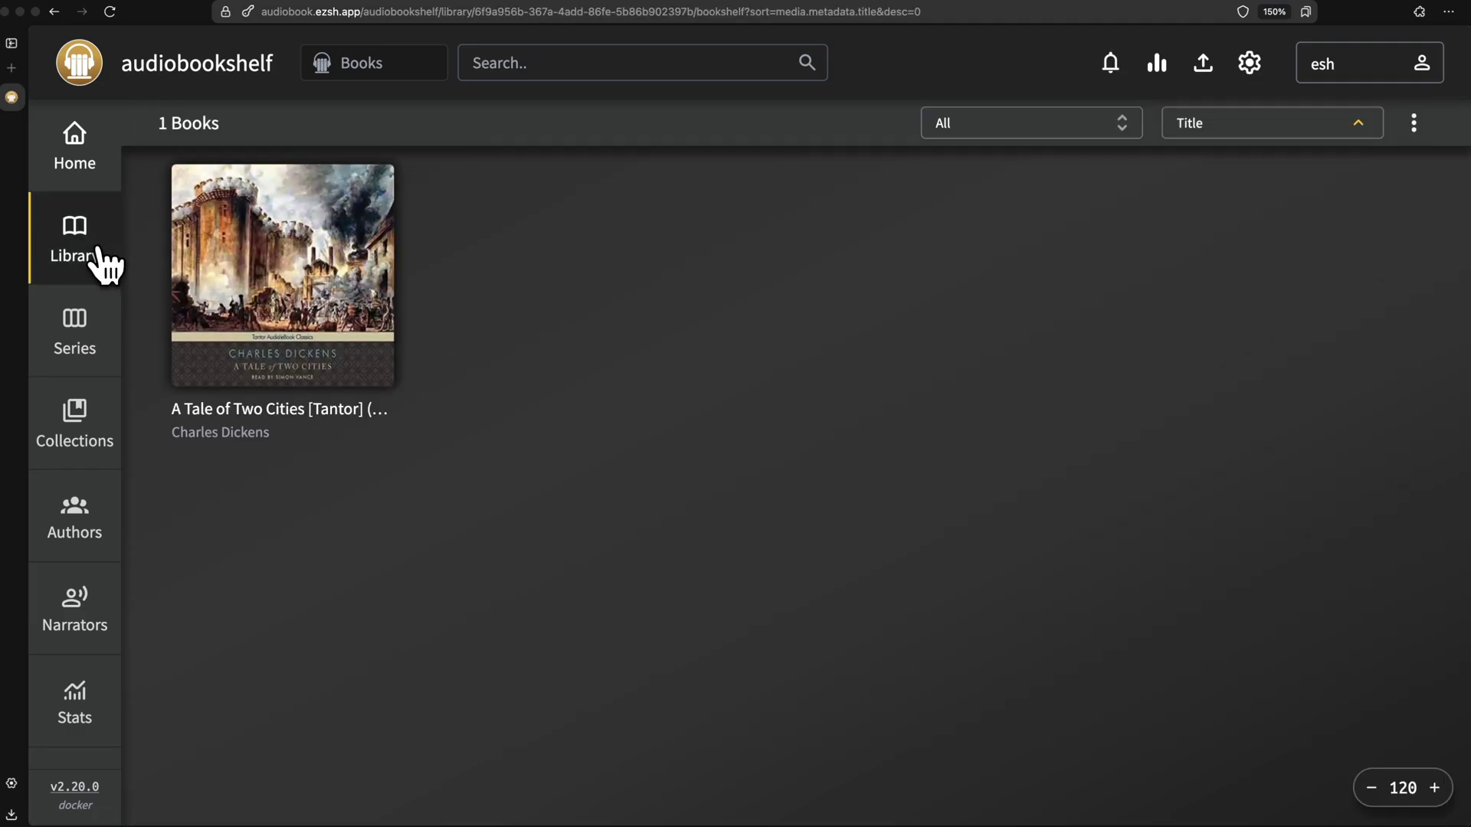
# Upload the adventures_holmes_64kb_mp3 folder with fetched title and author, then view the Books library
pyautogui.hotkey('alt', 'Left')
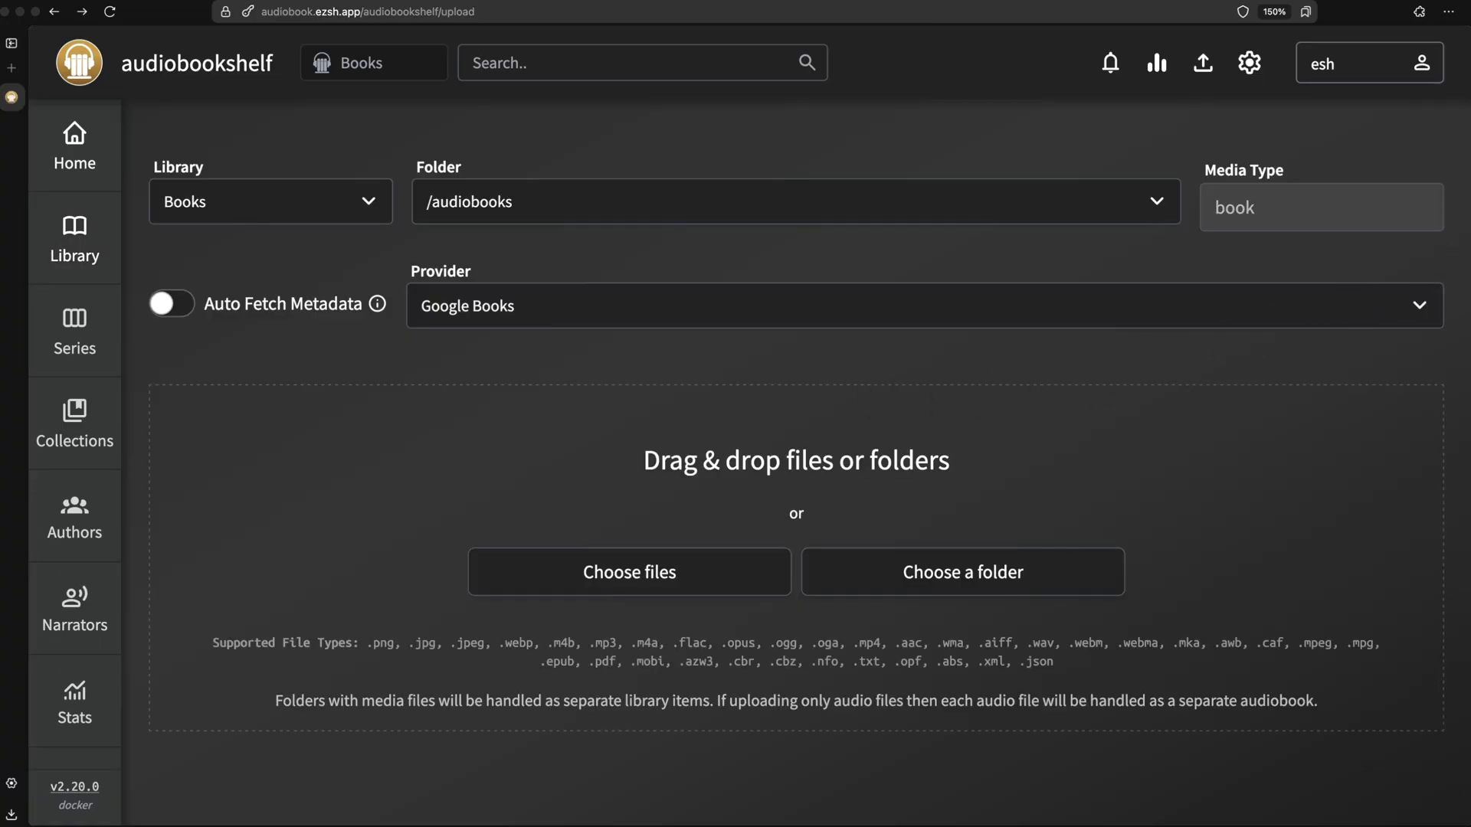
pyautogui.moveTo(1256, 314)
pyautogui.mouseDown()
pyautogui.moveTo(823, 444)
pyautogui.moveTo(726, 517)
pyautogui.mouseUp()
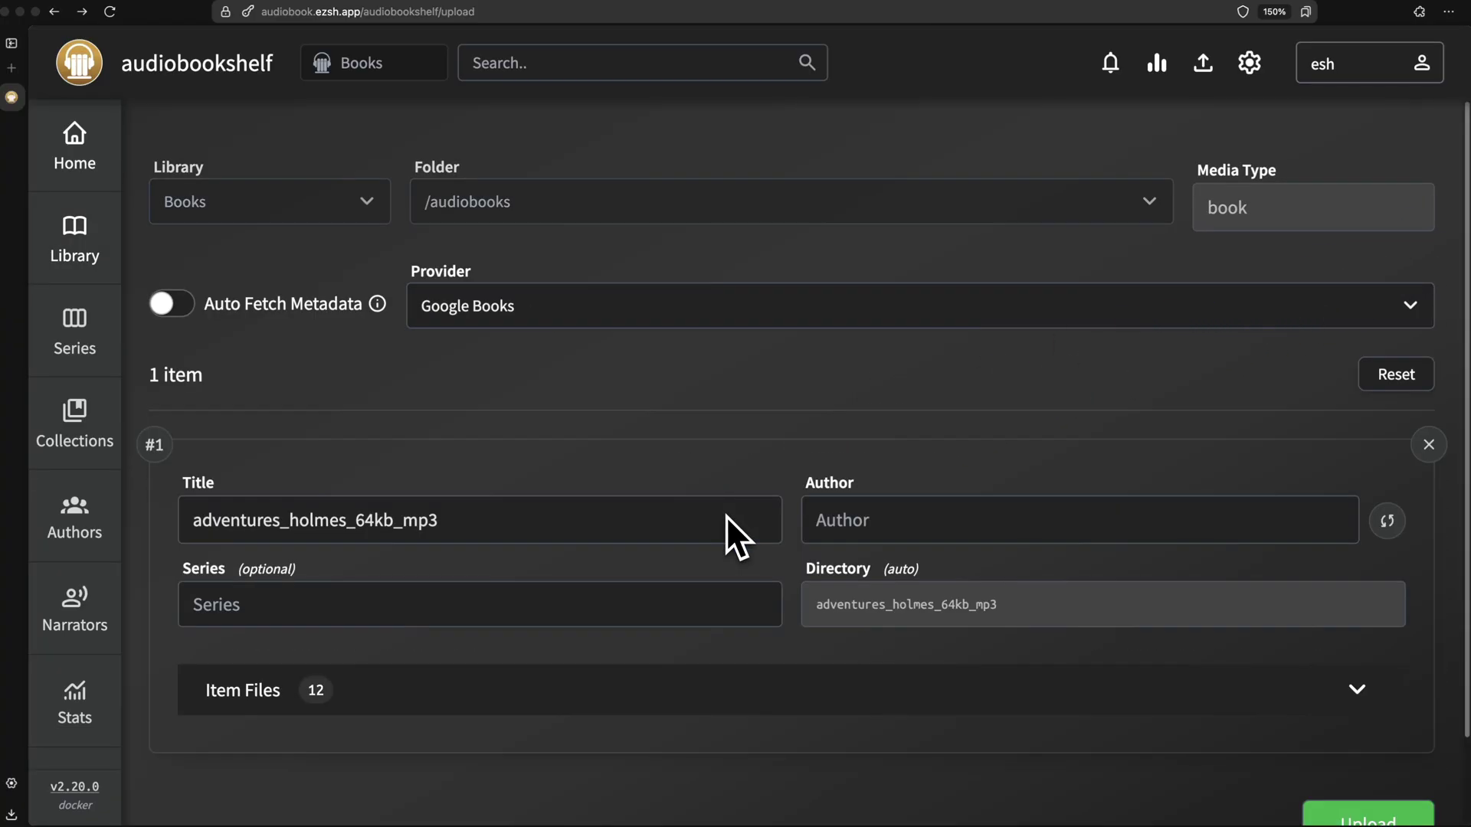
pyautogui.scroll(-2, 725, 515)
pyautogui.click(667, 601)
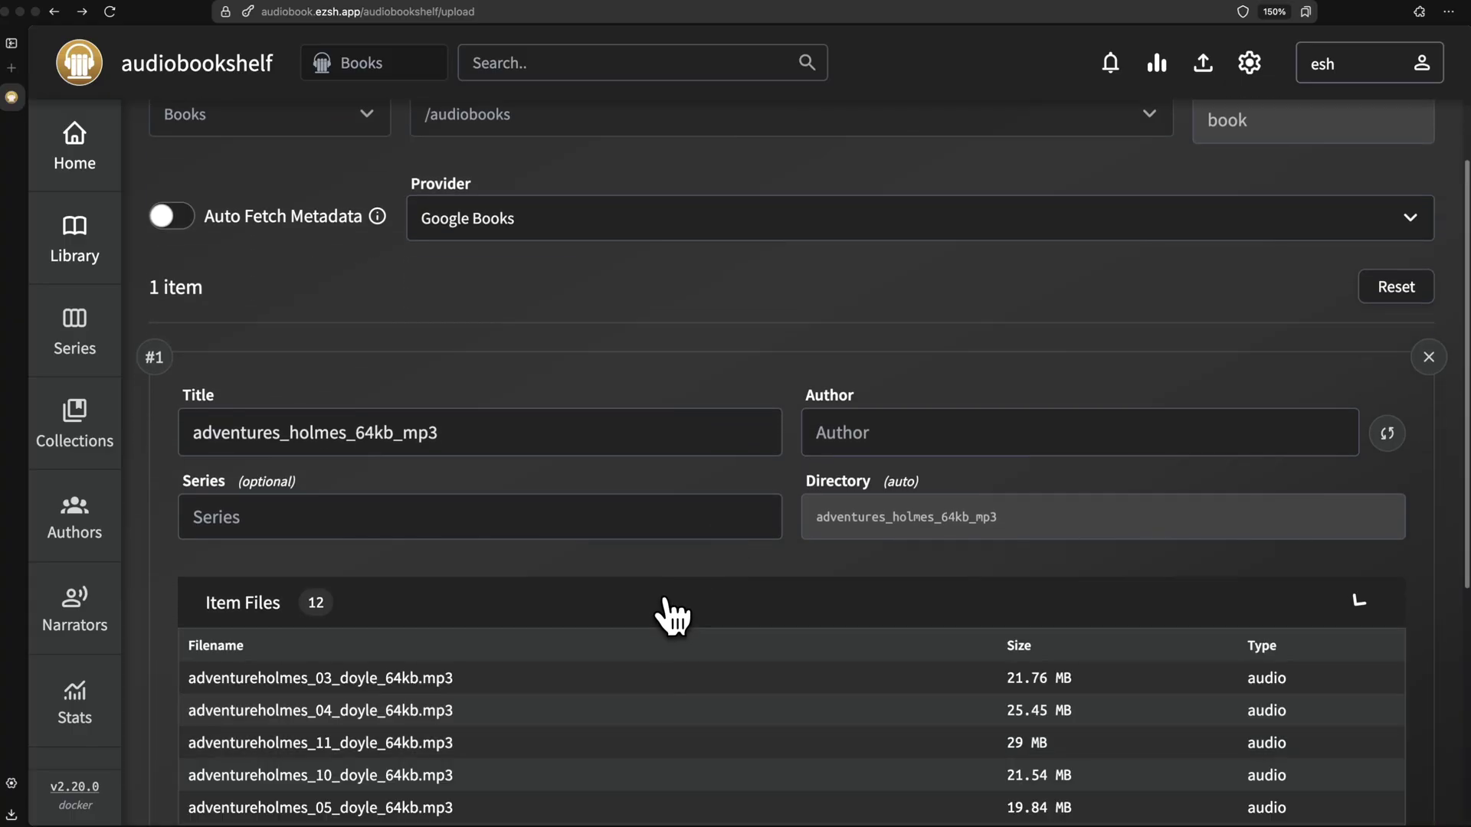
pyautogui.scroll(-5, 671, 617)
pyautogui.scroll(3, 671, 618)
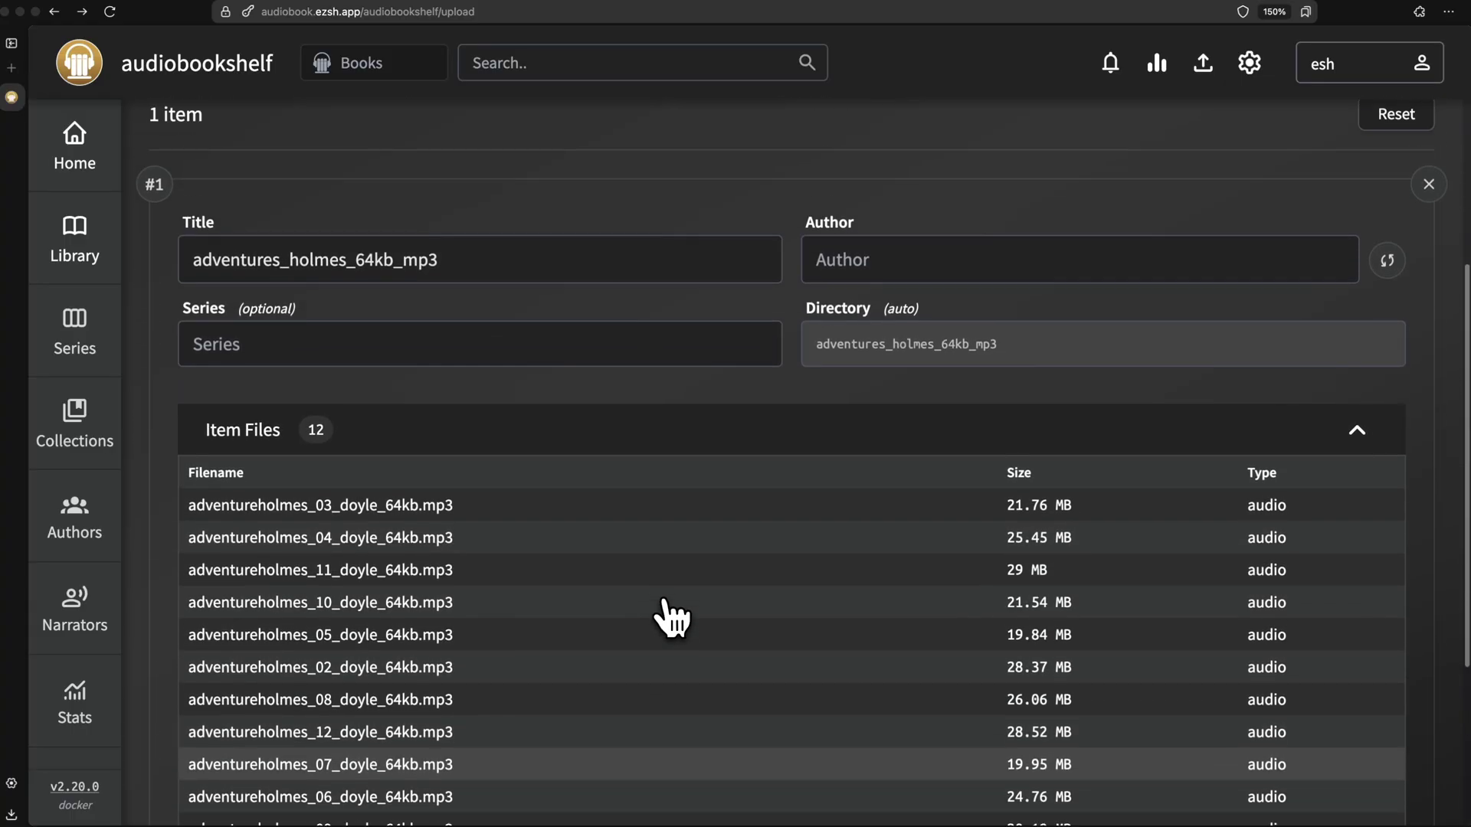
pyautogui.scroll(3, 671, 617)
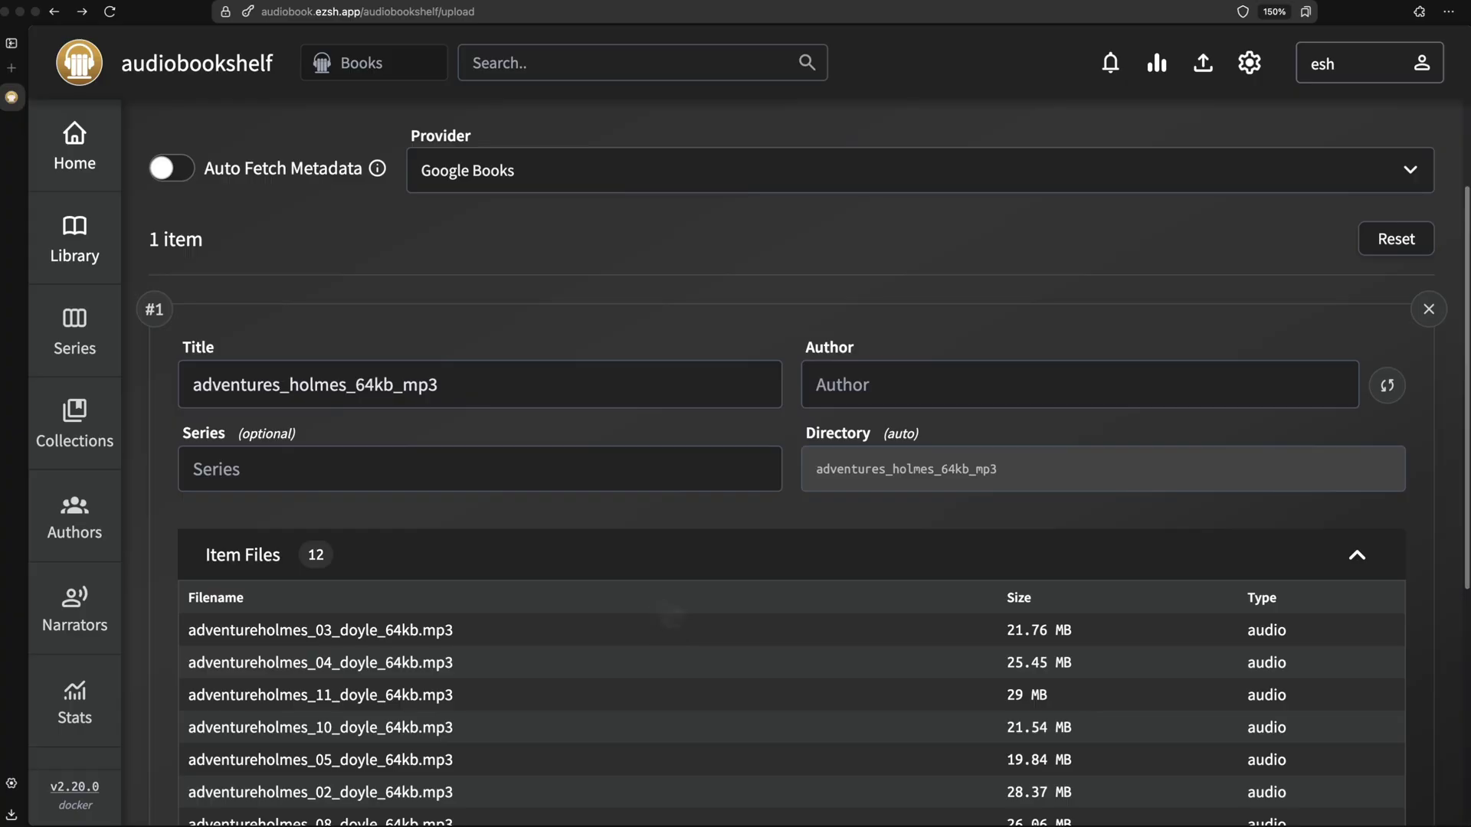
pyautogui.scroll(1, 1392, 425)
pyautogui.click(1396, 417)
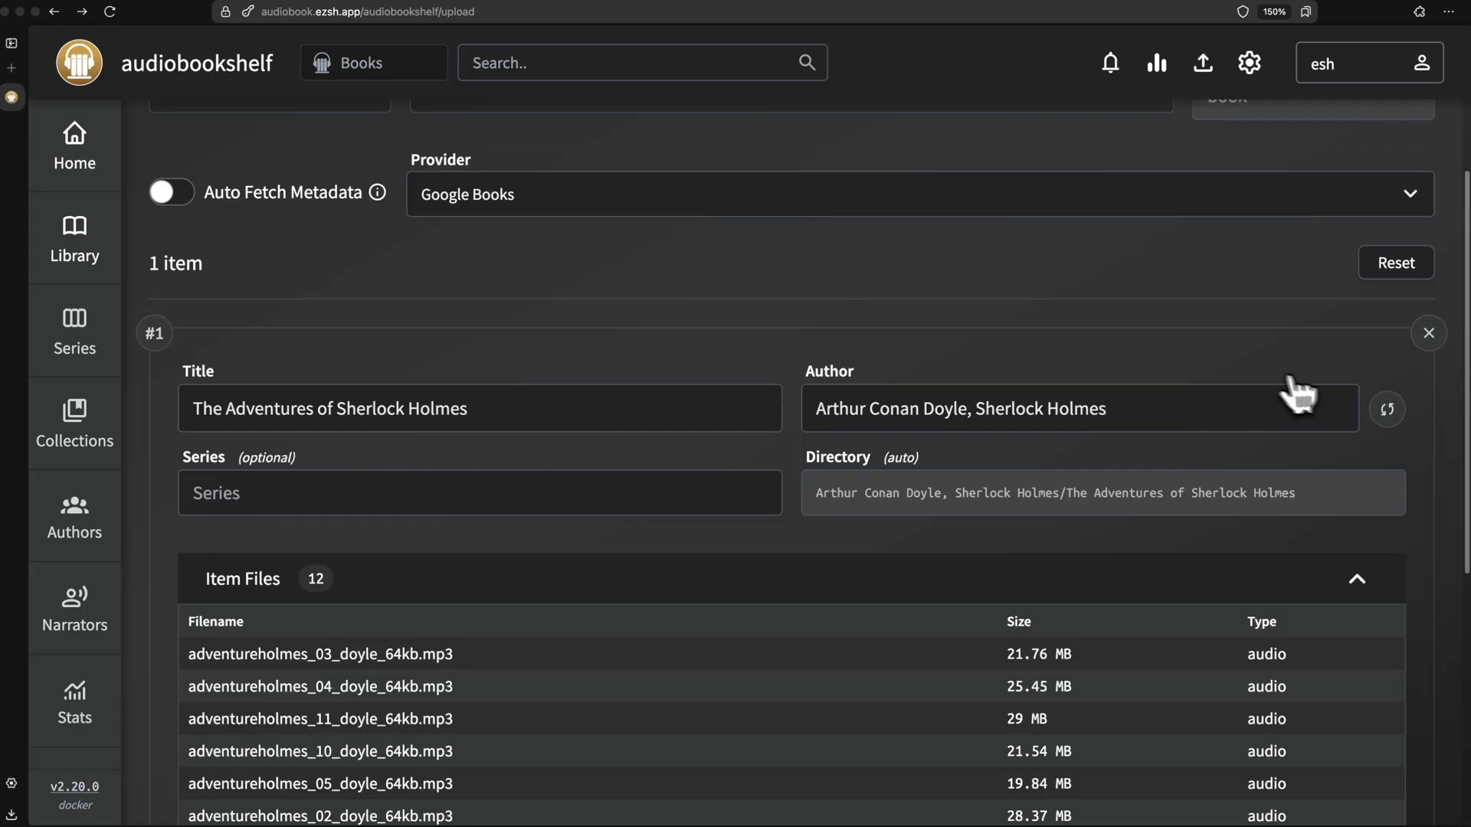
pyautogui.scroll(-10, 1218, 393)
pyautogui.click(1342, 764)
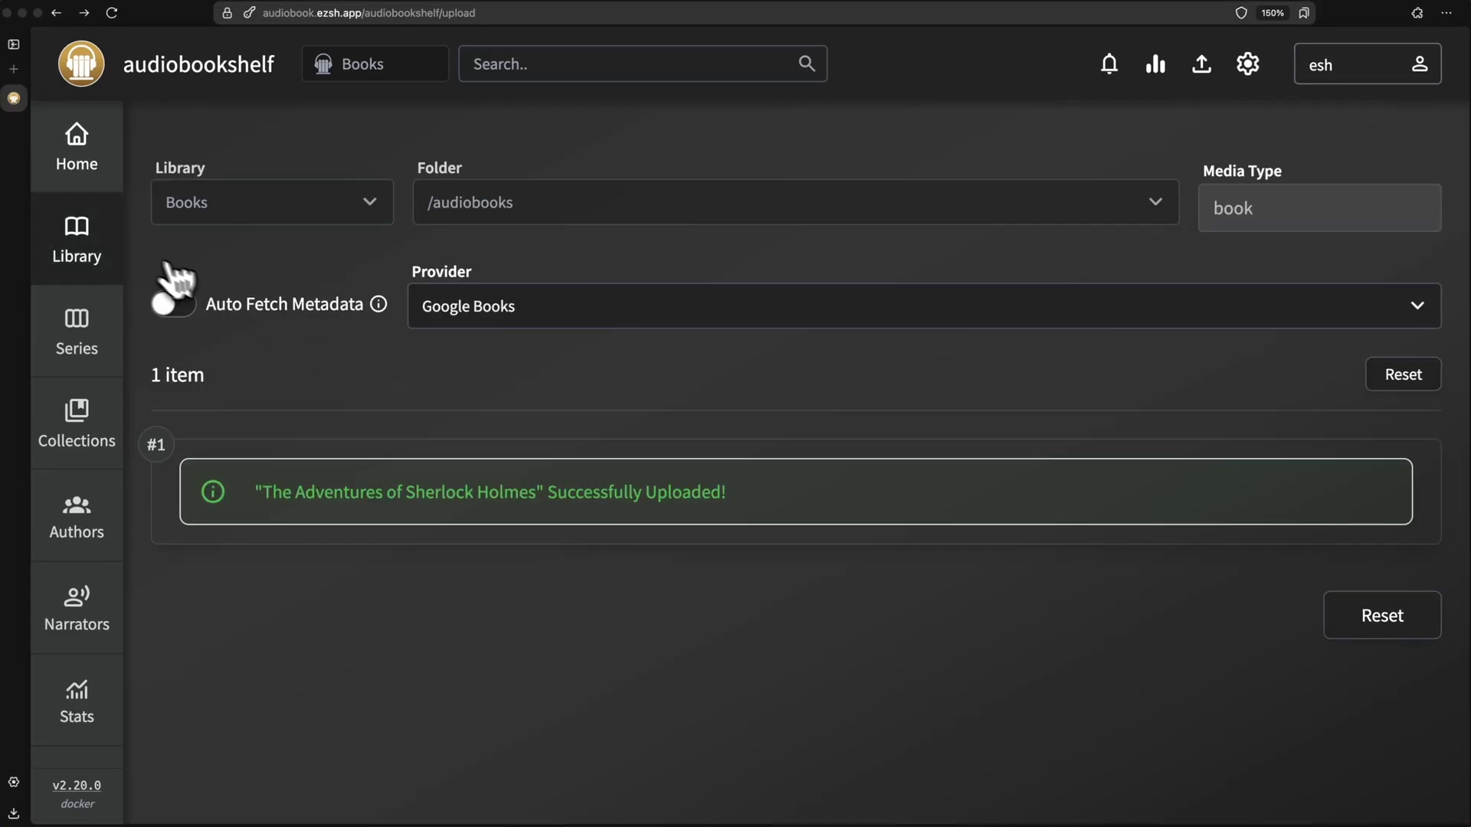
pyautogui.click(88, 241)
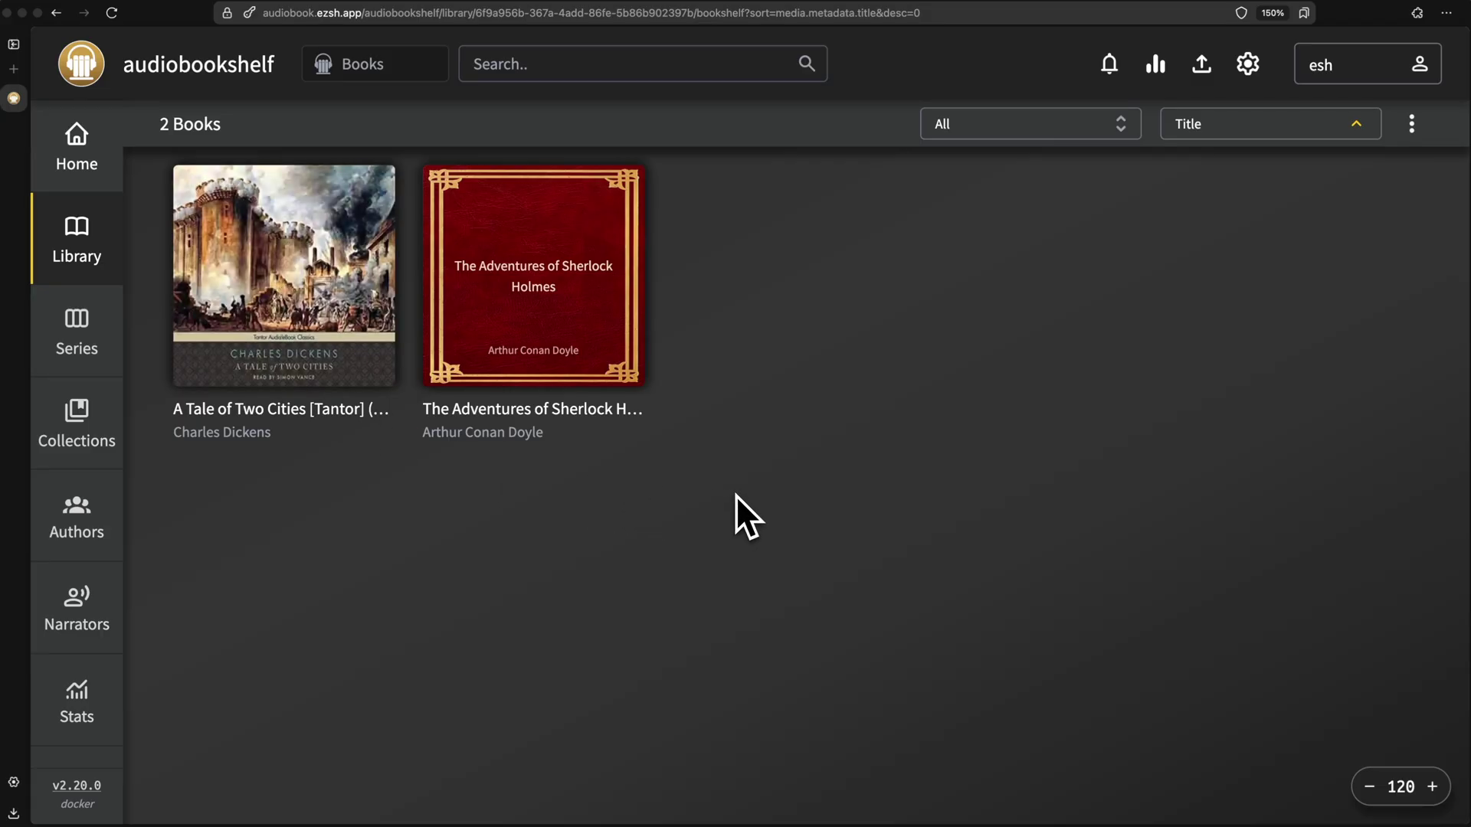
# Open files.ezsh.app in a new tab and enter the audiobooks folder
pyautogui.press('super+t')
pyautogui.write('files.ezsh.app')
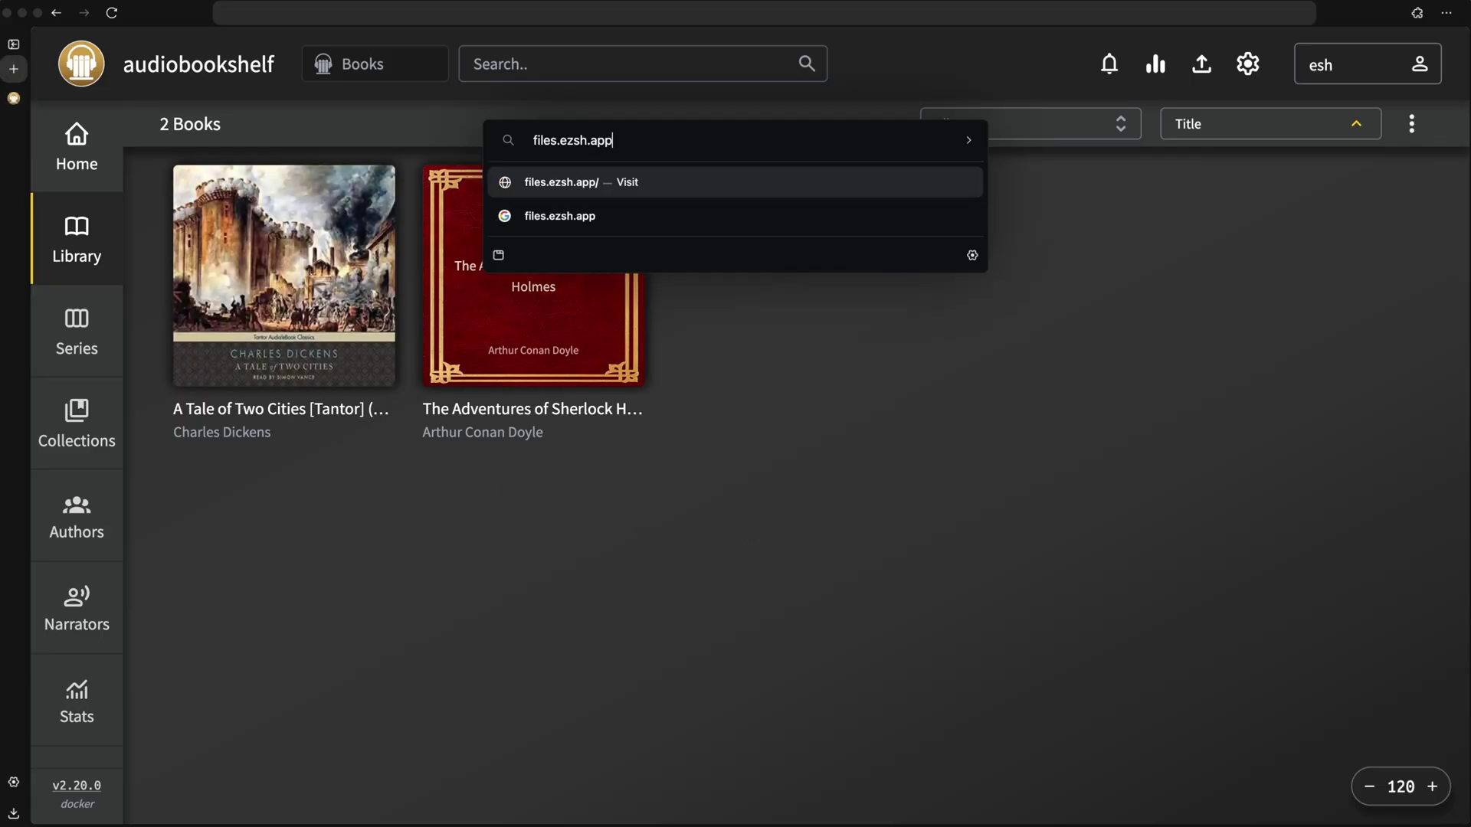
pyautogui.press('Return')
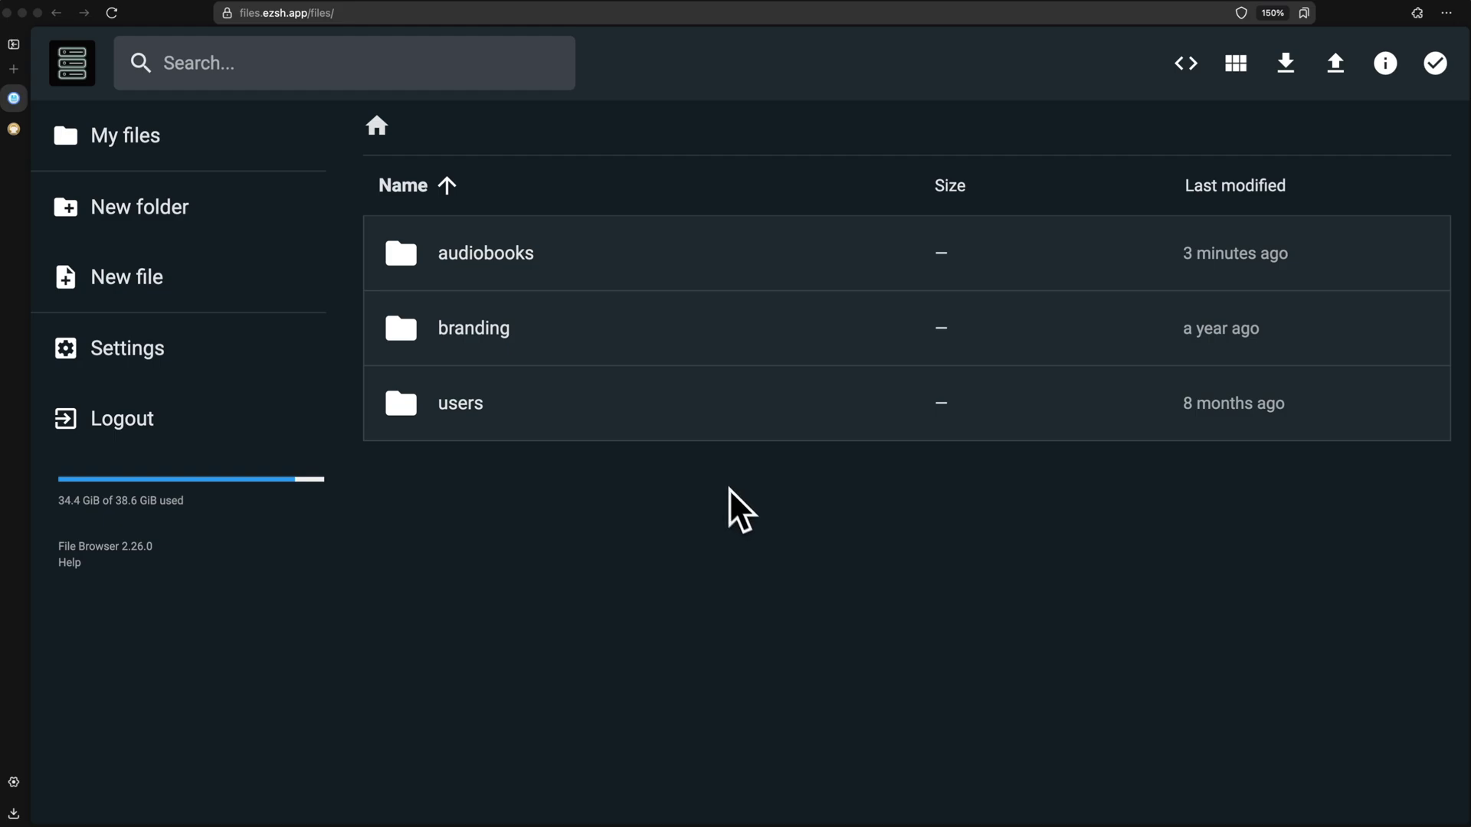
pyautogui.doubleClick(502, 264)
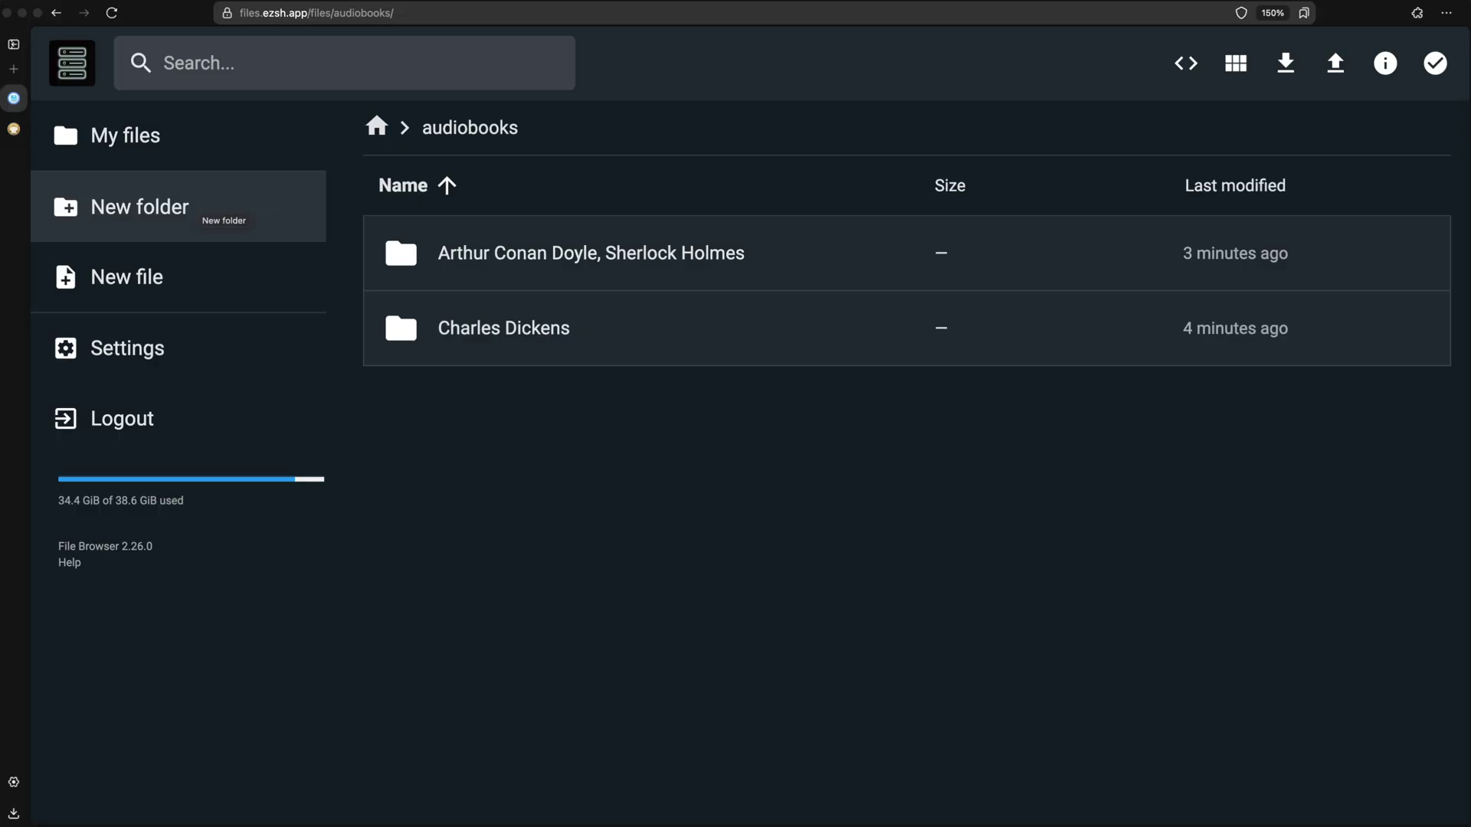
# Create Jane Austen/Pride and Prejudice folders and upload the book's mp3 files into them
pyautogui.click(176, 207)
pyautogui.write('Jane Austen')
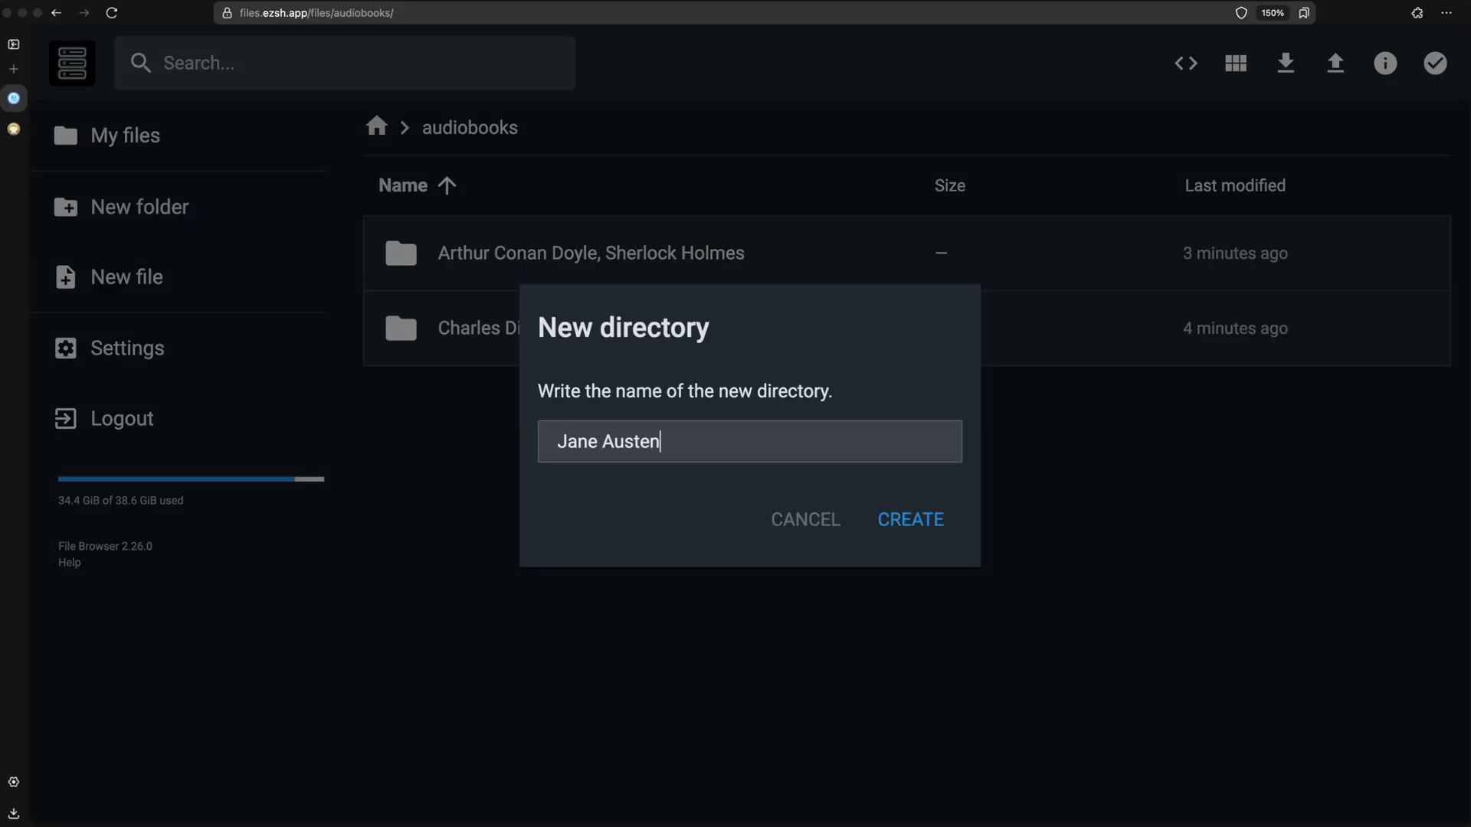
pyautogui.click(902, 518)
pyautogui.click(210, 229)
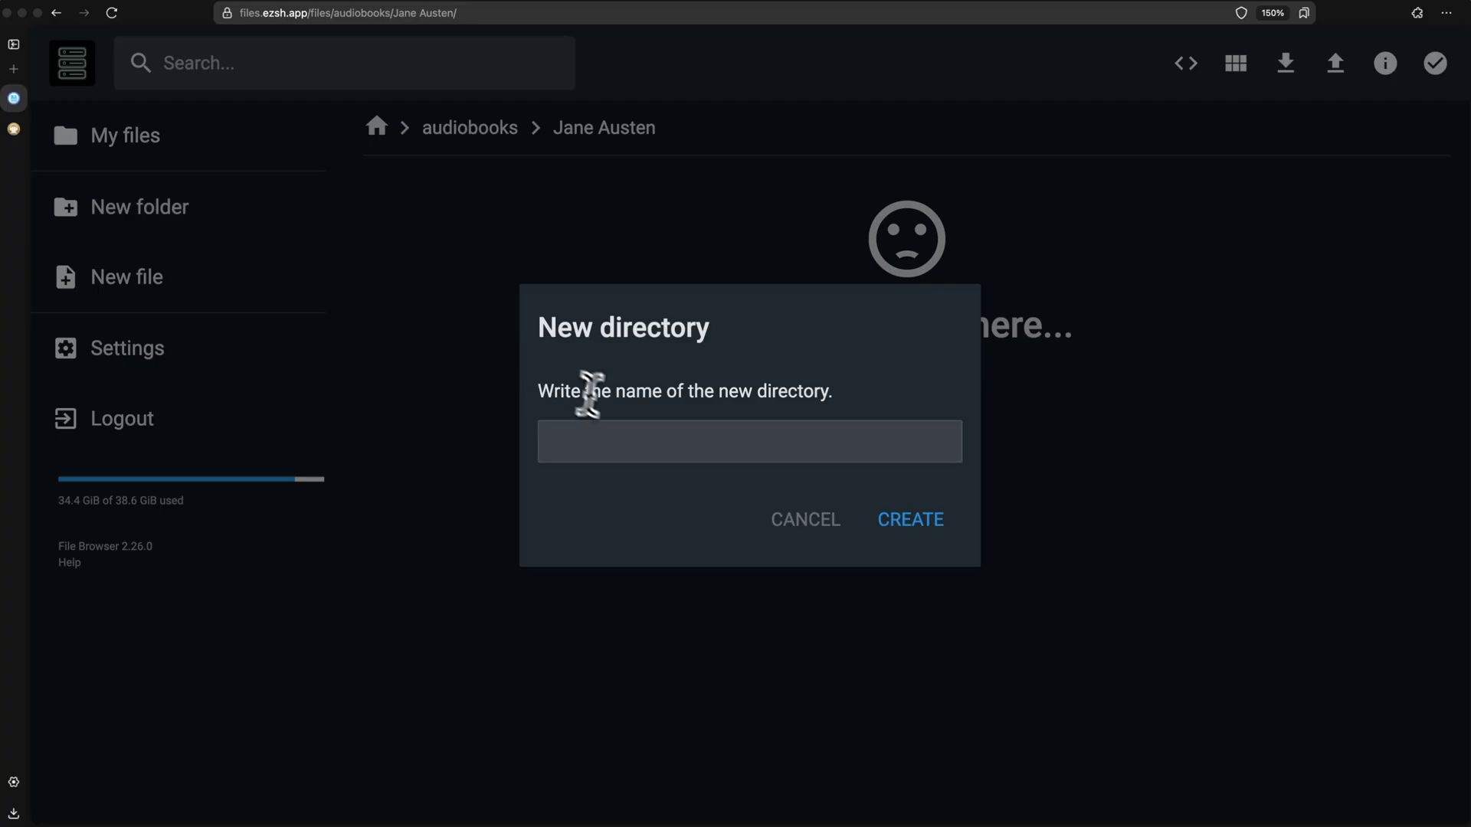
pyautogui.write('Pride and Prejudice')
pyautogui.click(950, 519)
pyautogui.moveTo(962, 542)
pyautogui.mouseDown()
pyautogui.moveTo(764, 361)
pyautogui.moveTo(717, 380)
pyautogui.mouseUp()
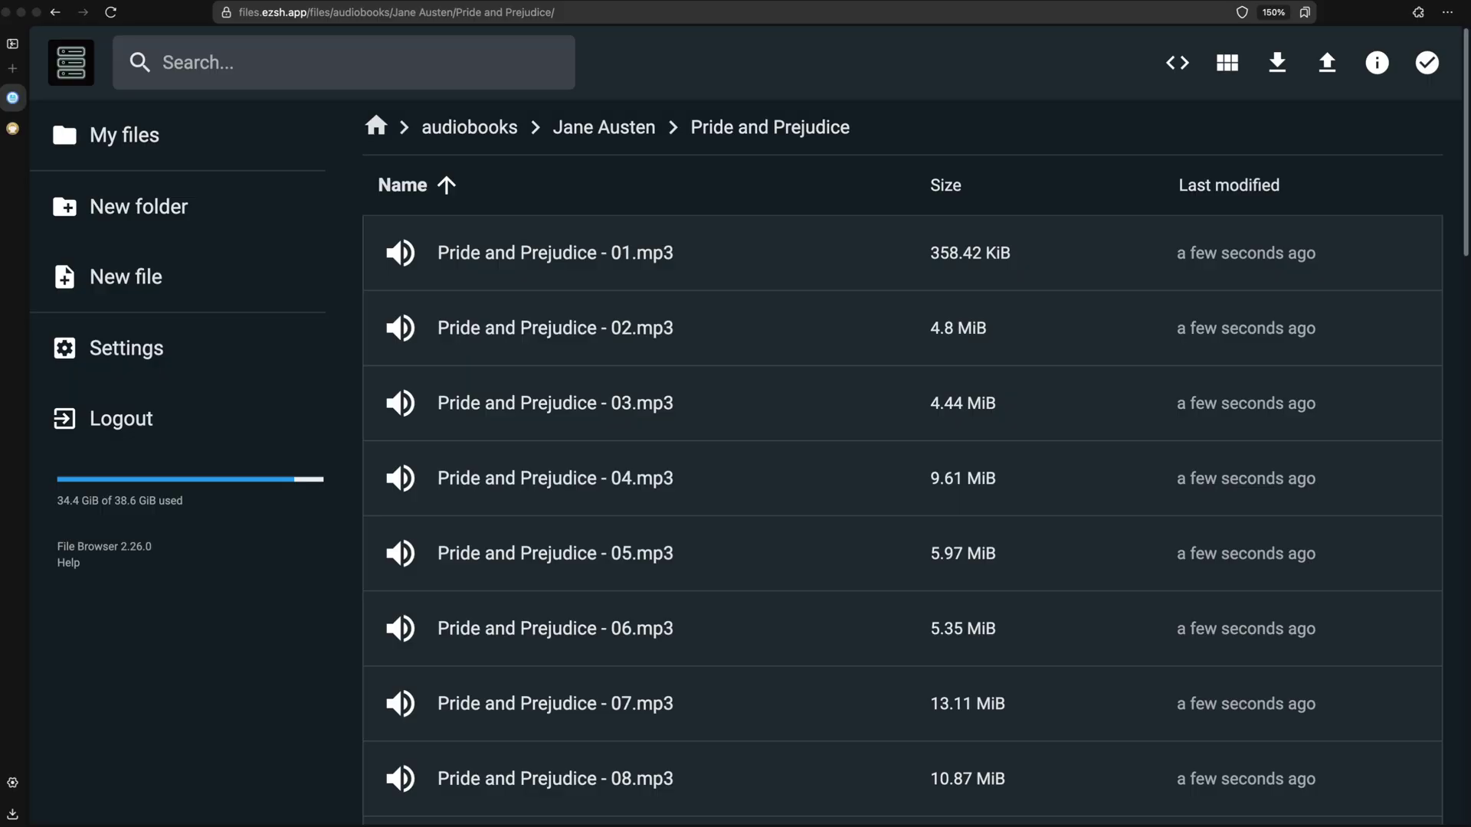
pyautogui.hotkey('ctrl', 'Tab')
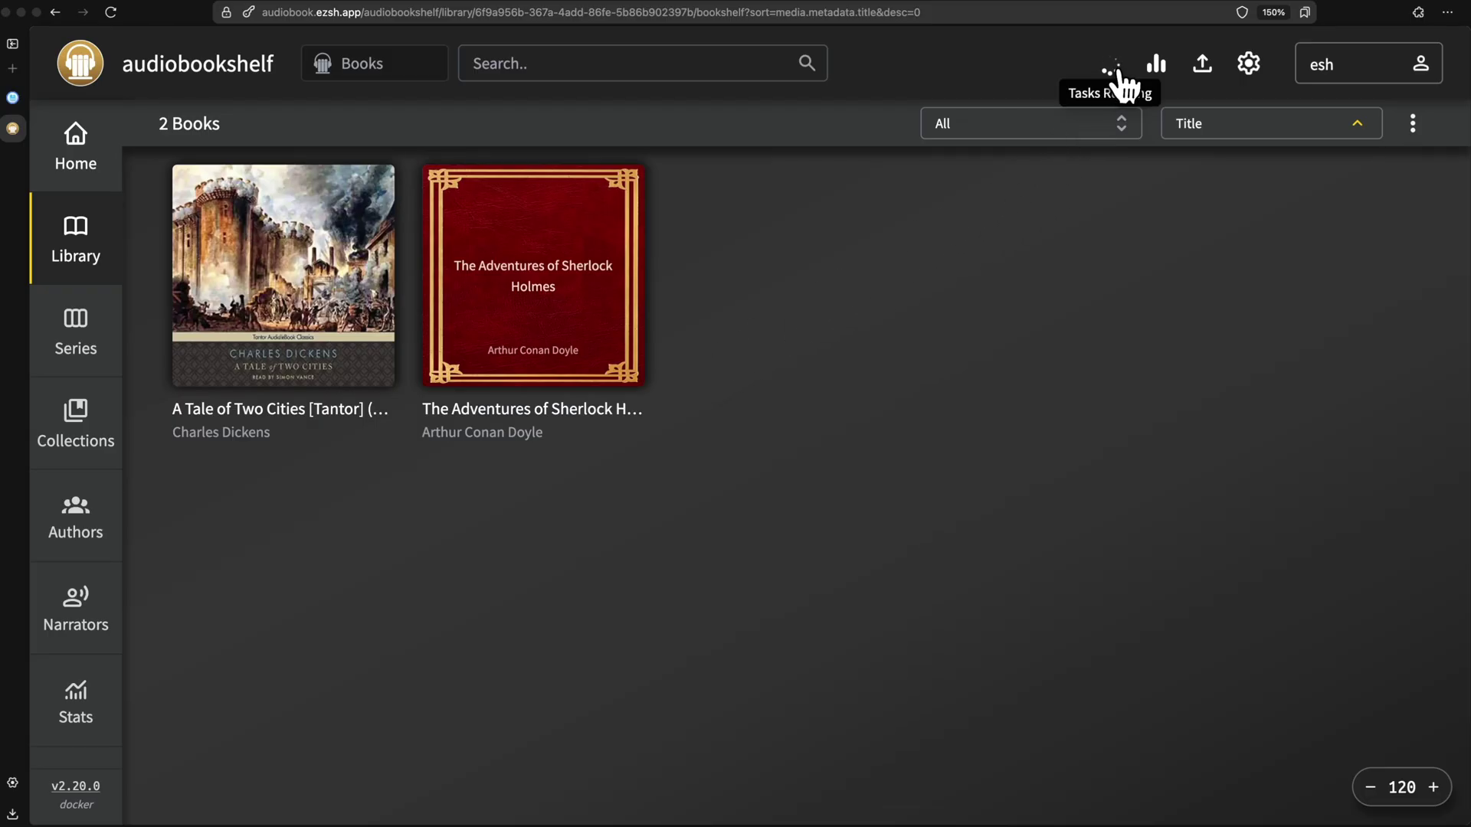
# Check the library scan in Tasks Running, then open and play A Tale of Two Cities
pyautogui.click(1119, 69)
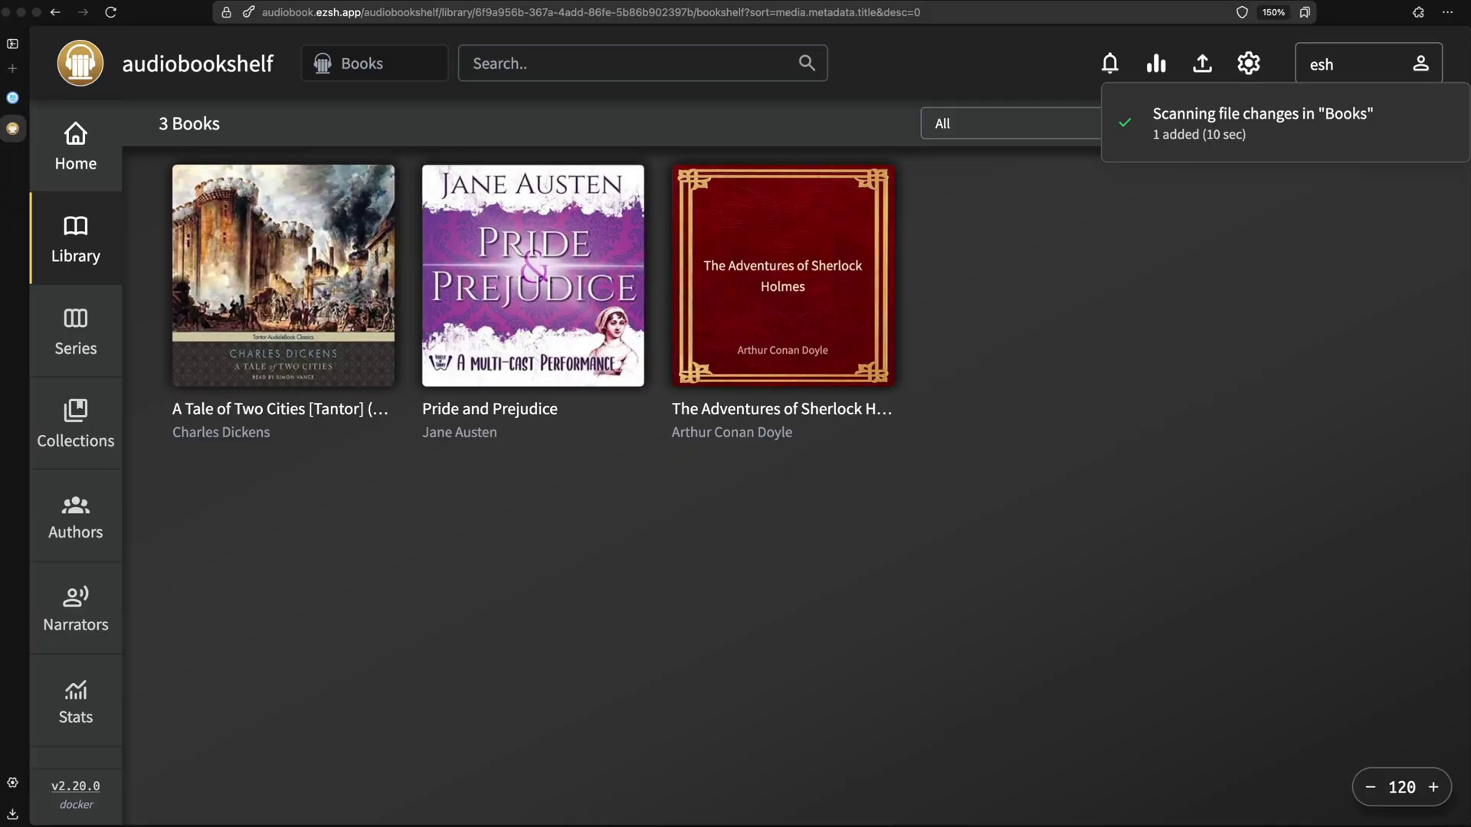
pyautogui.click(358, 256)
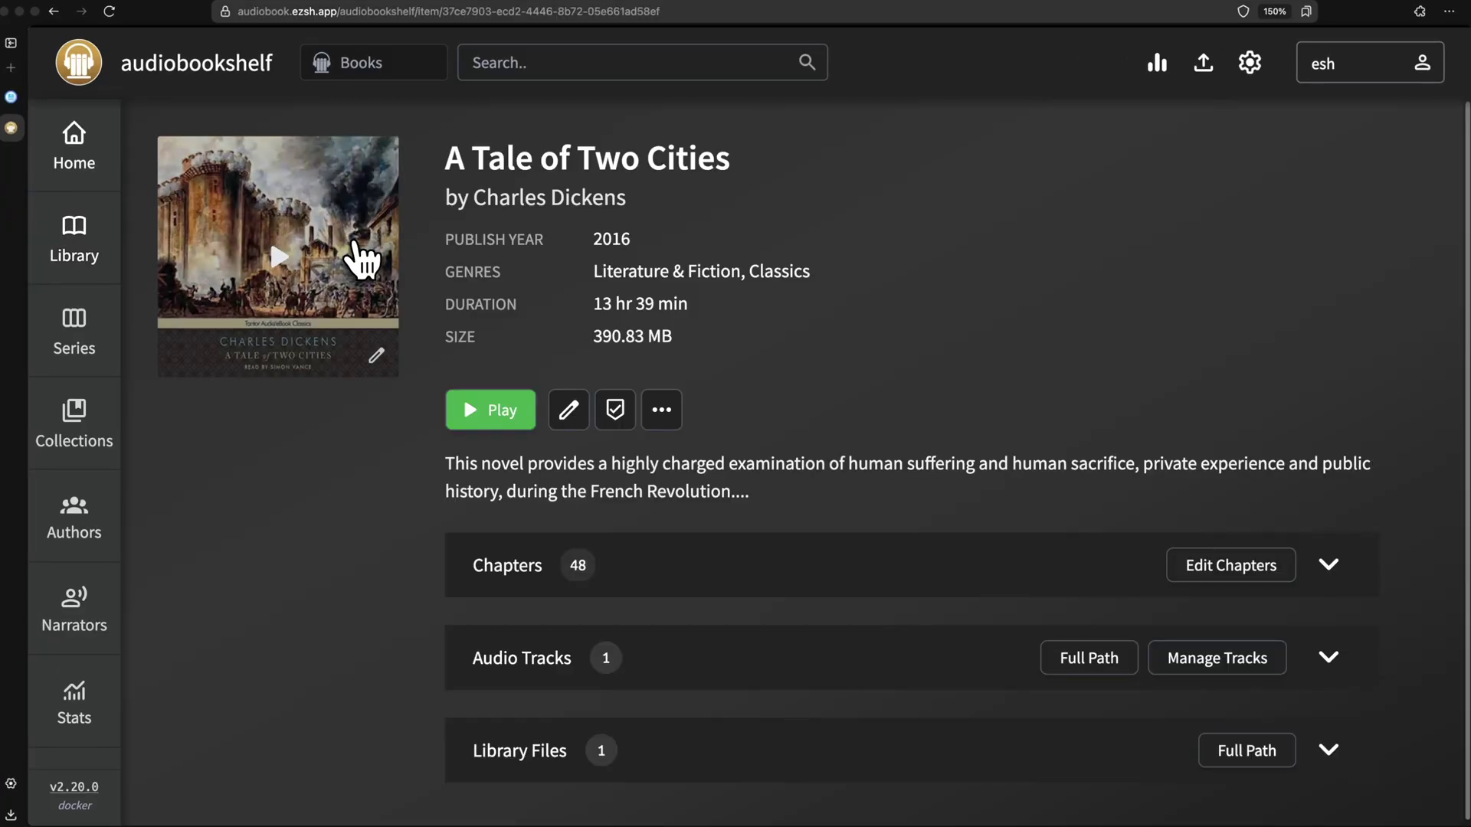
pyautogui.click(514, 410)
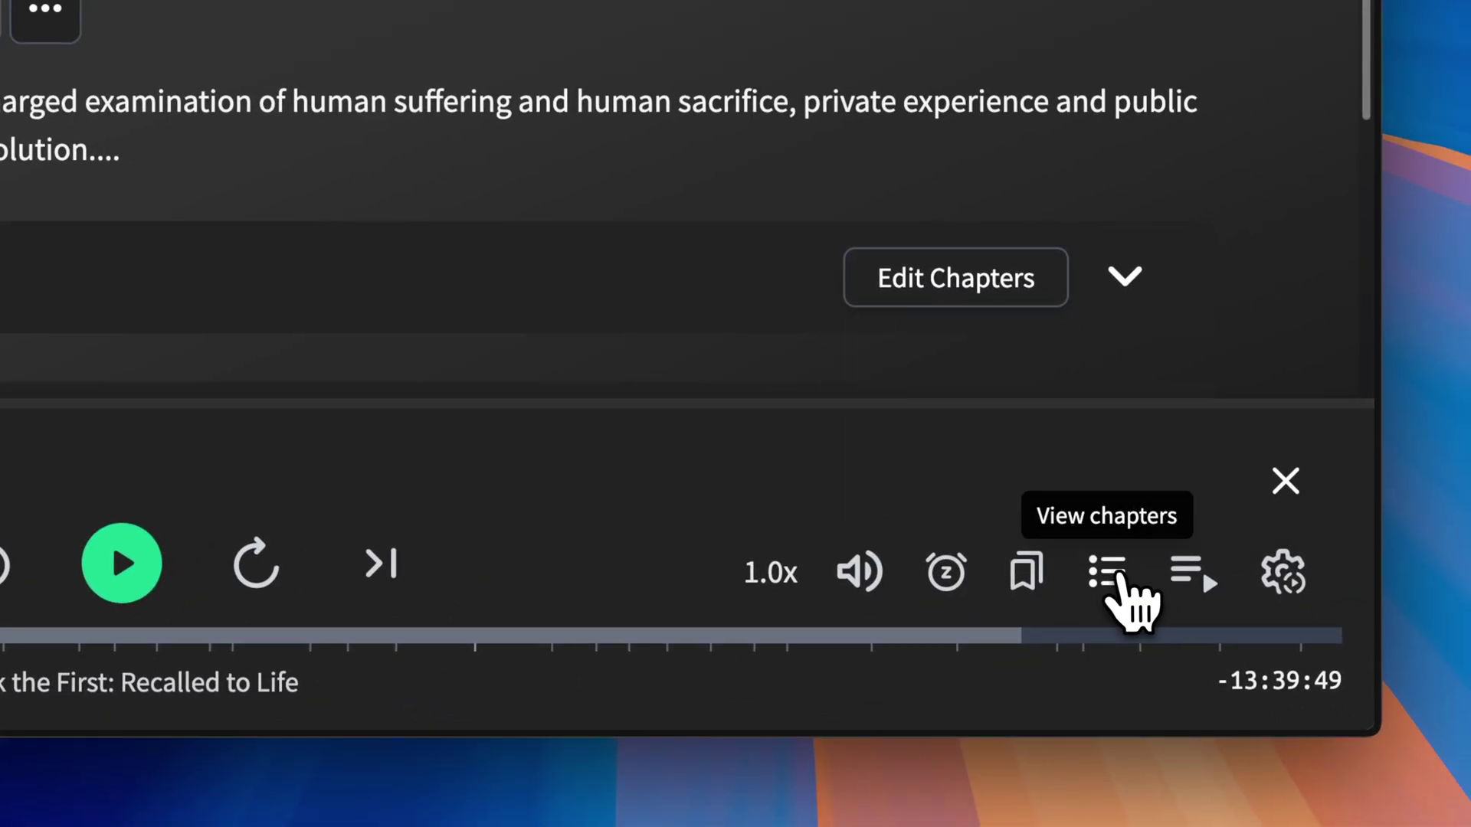
# Jump to chapter IV. The Preparation of A Tale of Two Cities and reload
pyautogui.click(1317, 735)
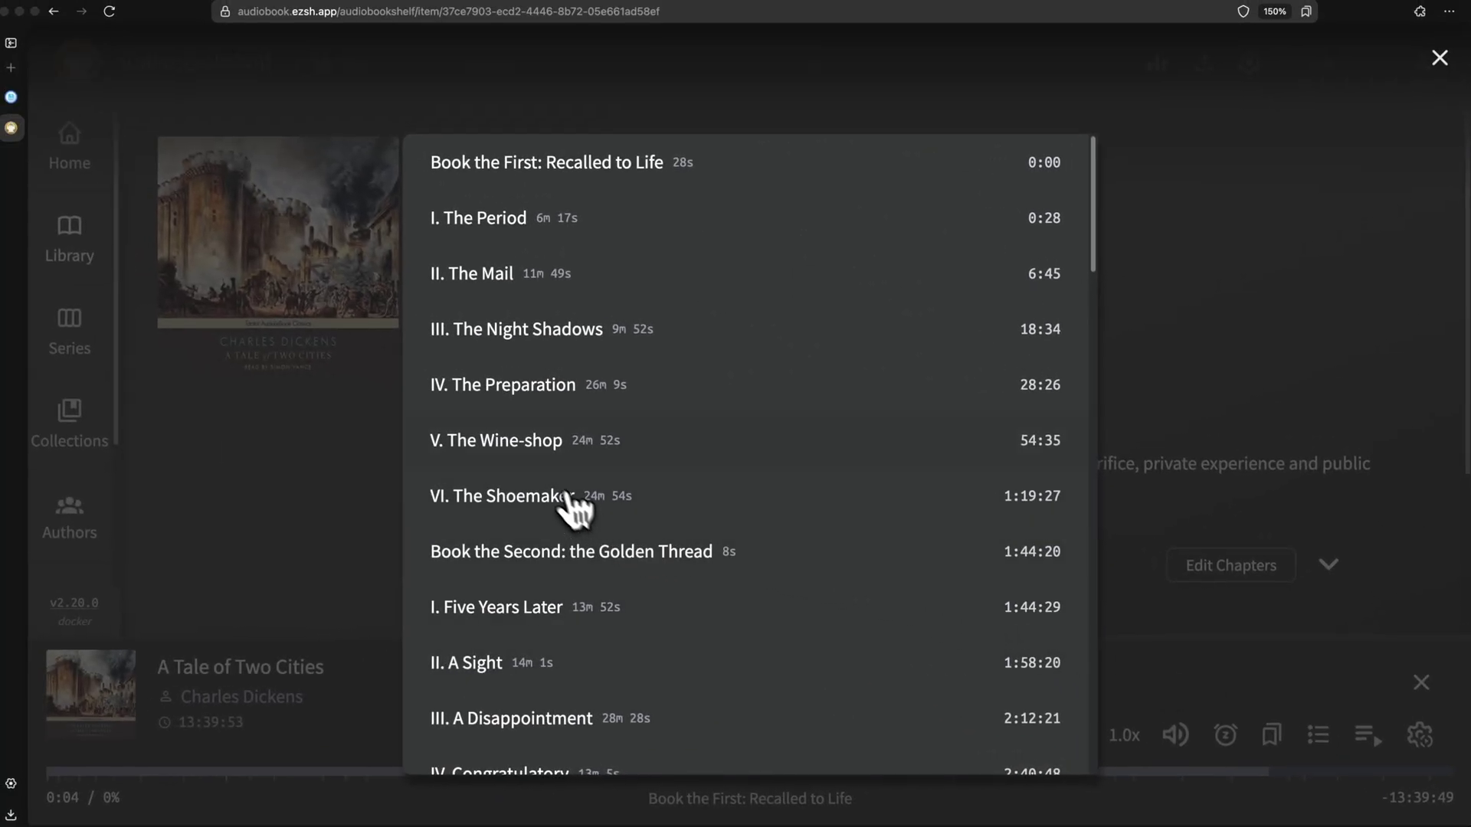
pyautogui.click(527, 394)
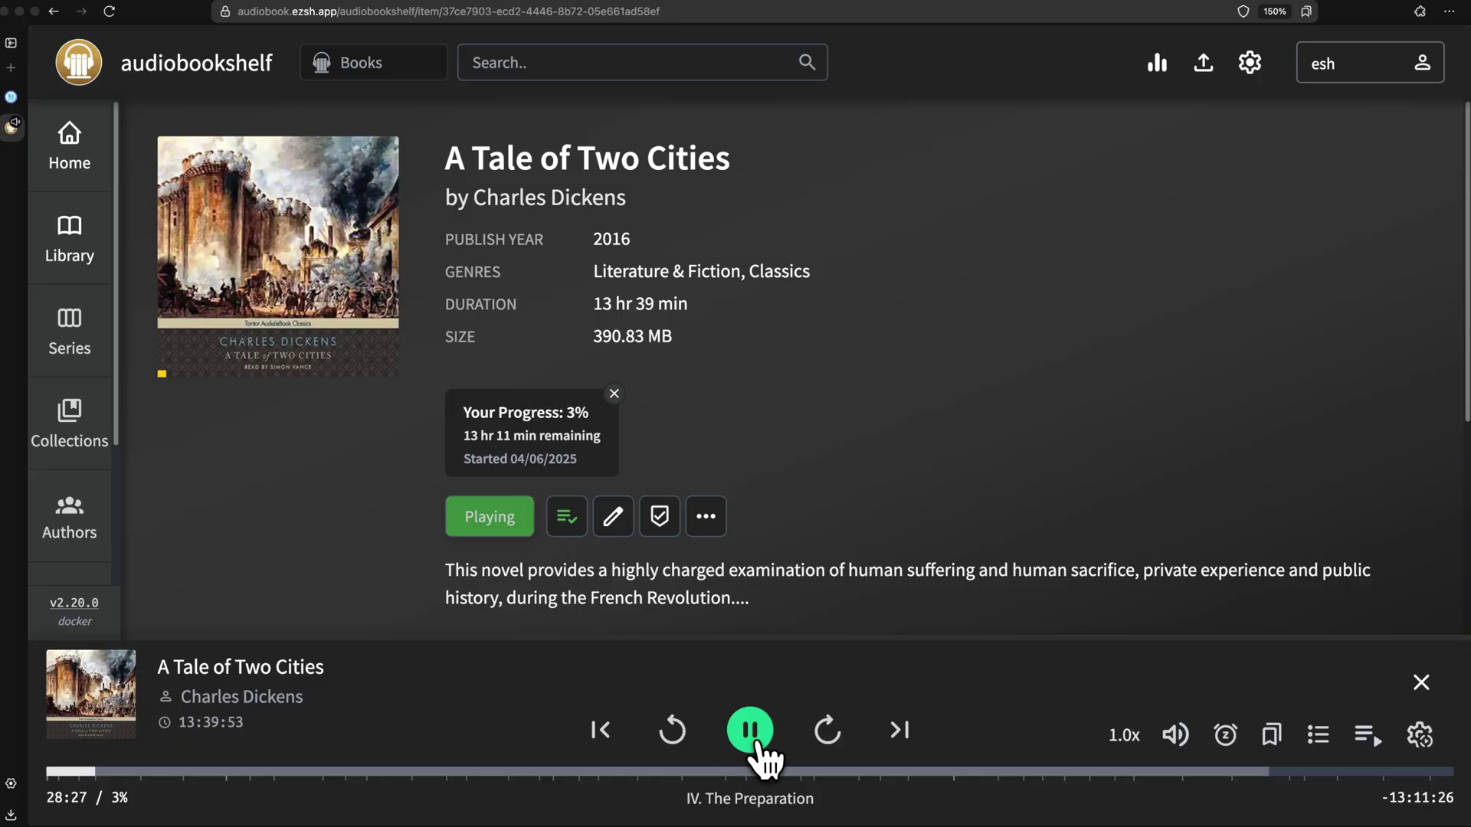
pyautogui.press('super+r')
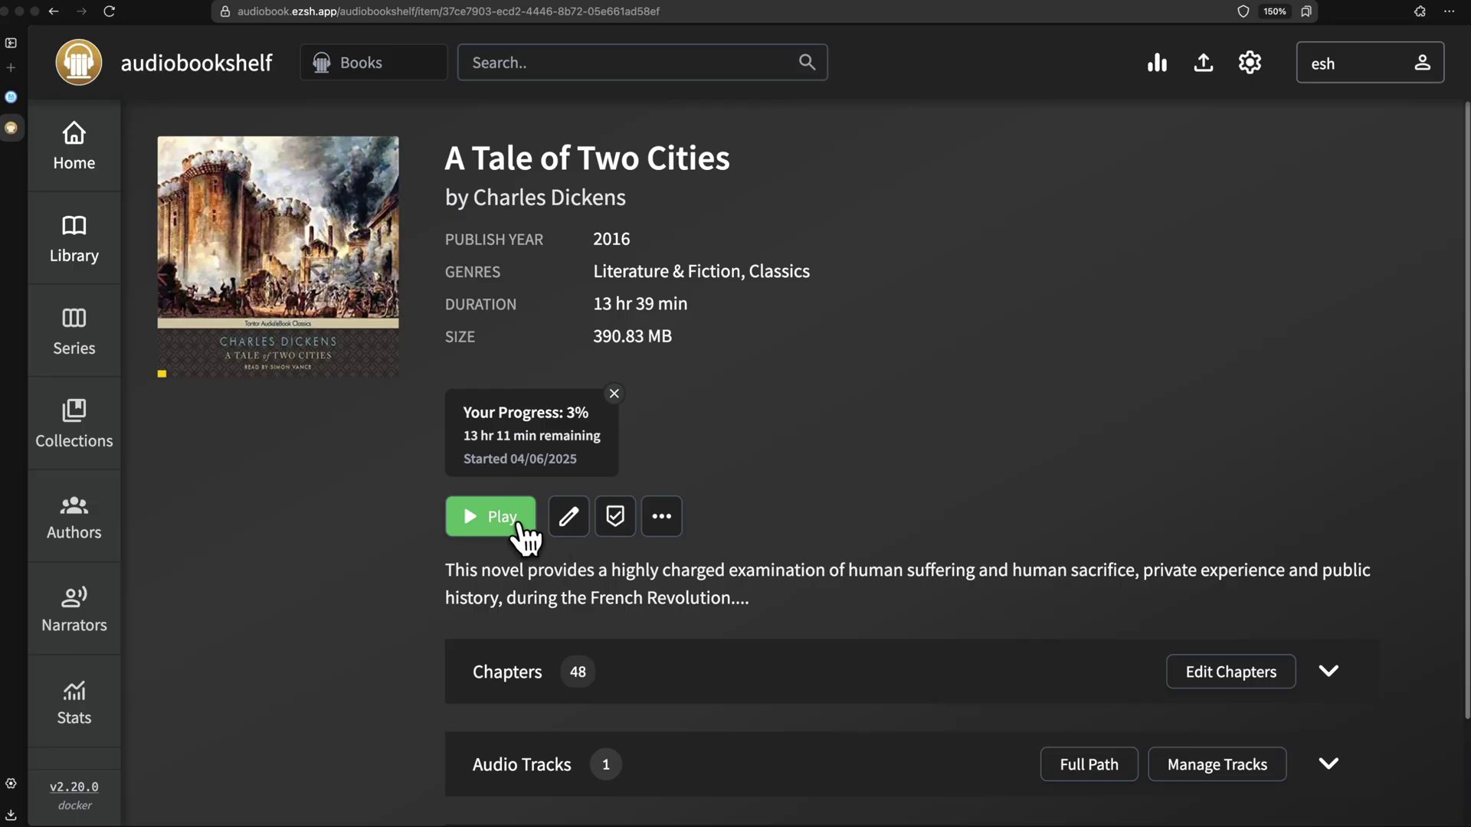
# Play briefly, pause at 28:31, and add a bookmark at that position
pyautogui.click(518, 524)
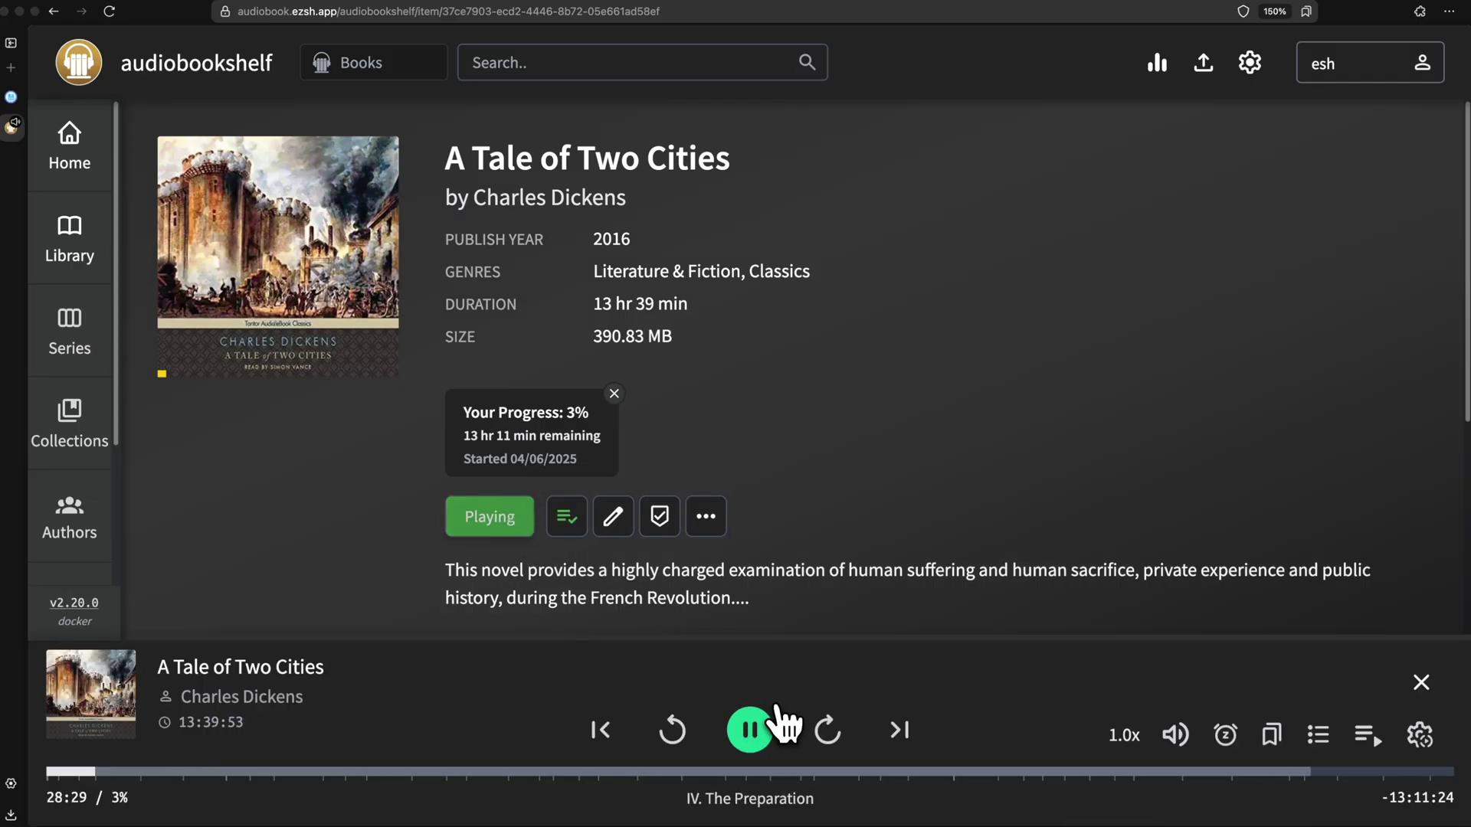
pyautogui.click(754, 728)
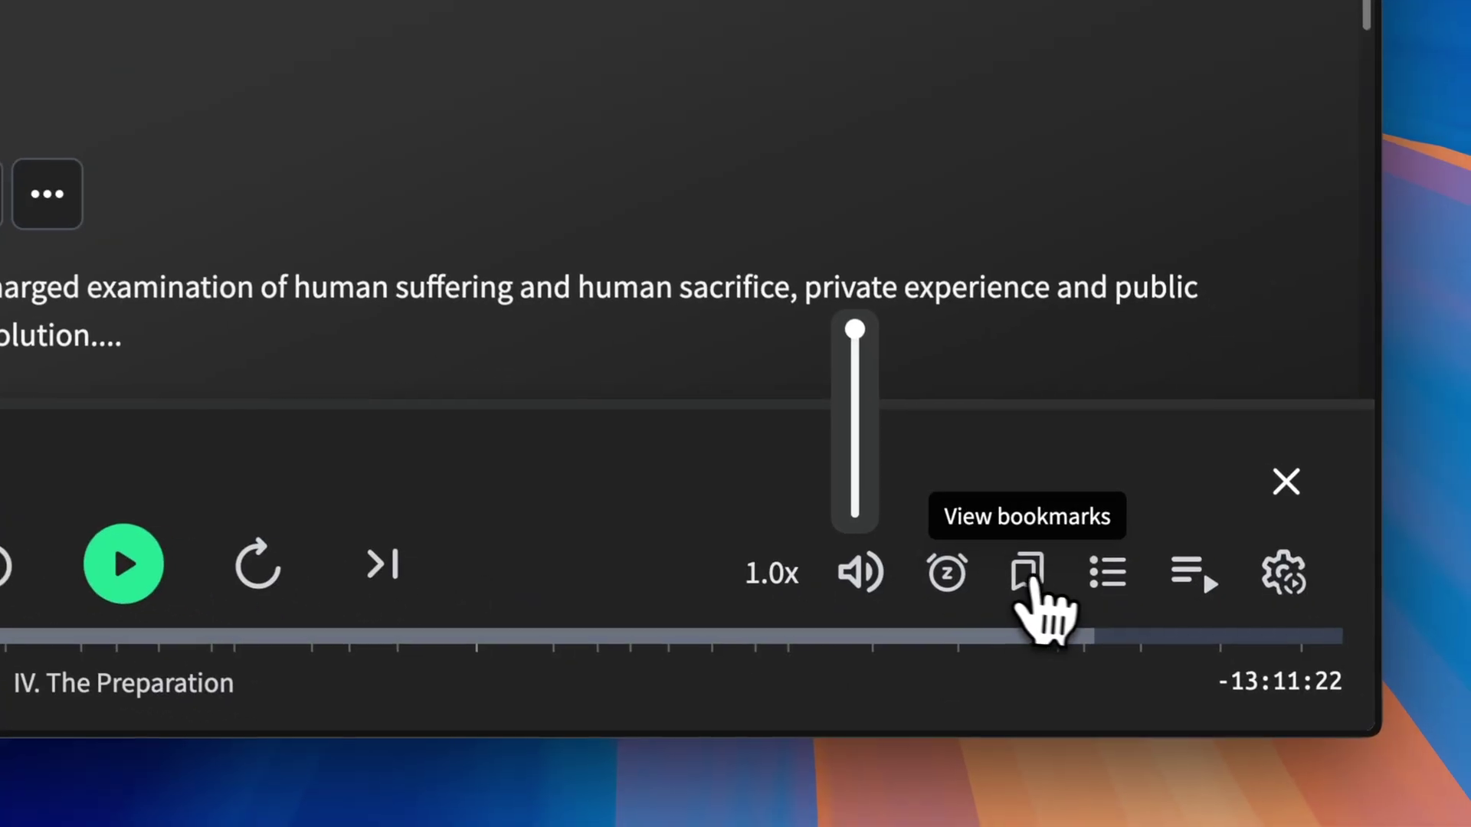
pyautogui.click(1271, 735)
pyautogui.click(1003, 528)
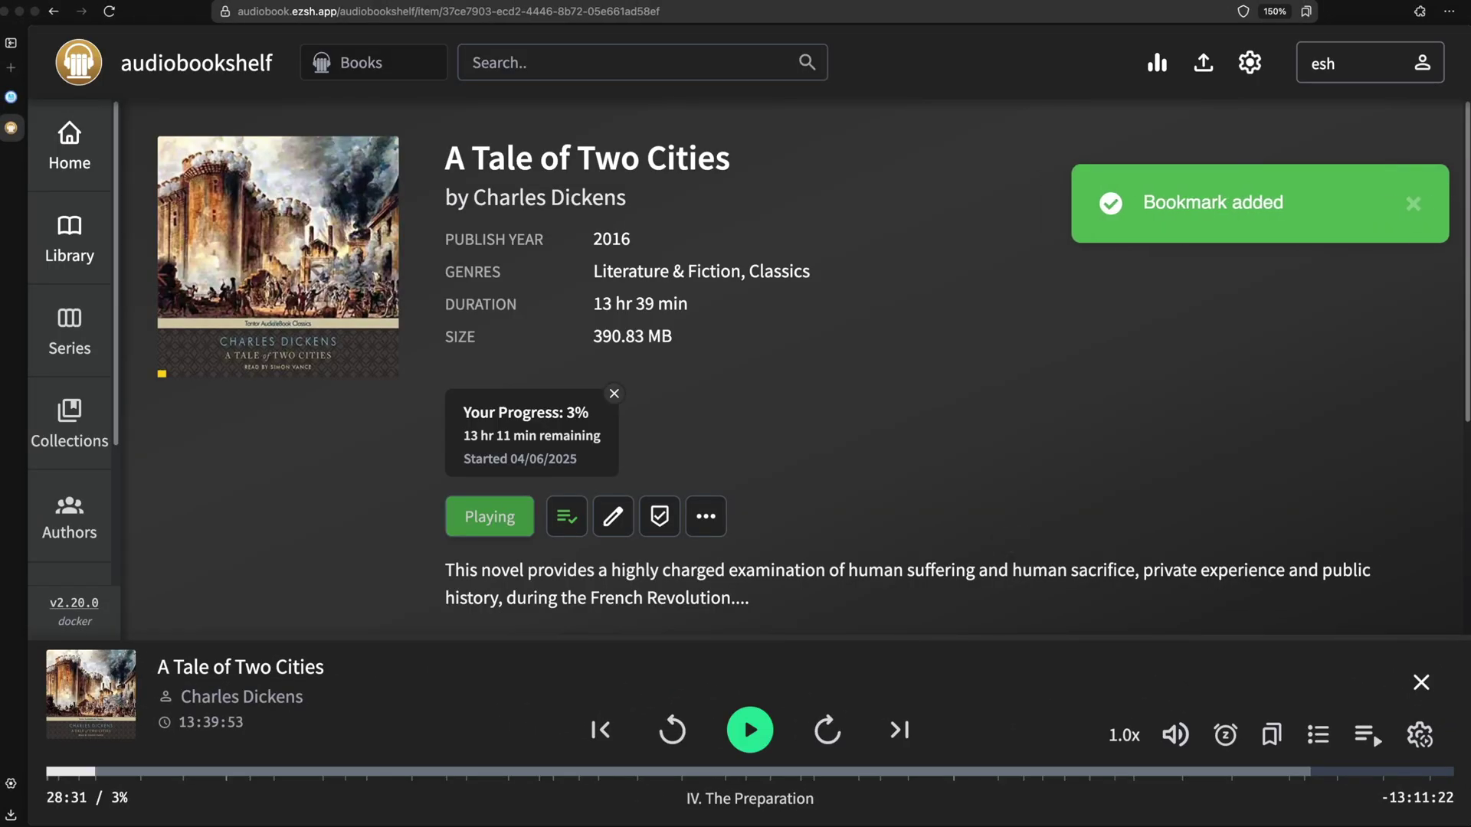
# Create a Podcasts-type library named Podcasts using the /podcasts folder
pyautogui.click(1249, 62)
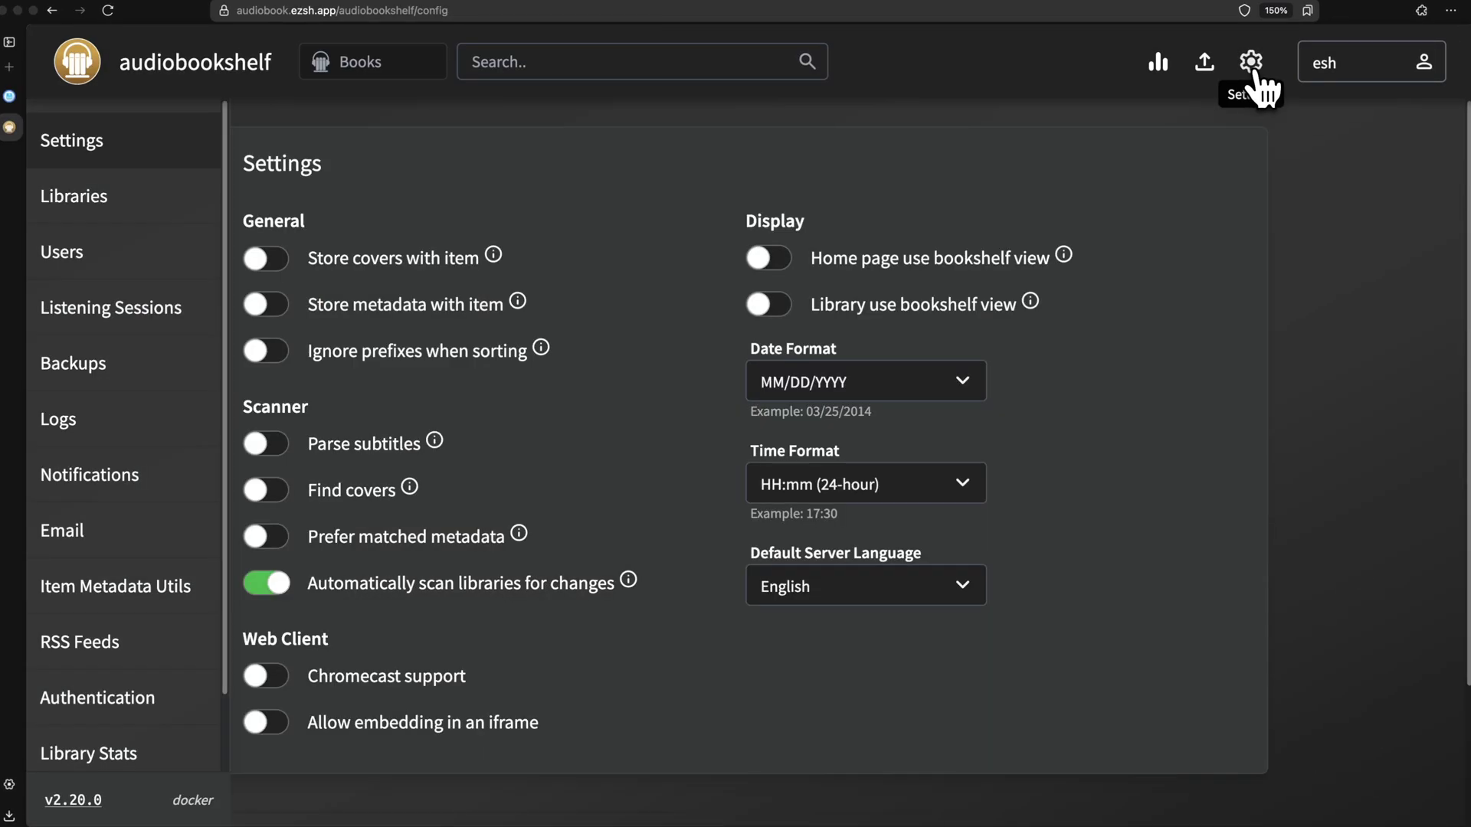
pyautogui.click(115, 218)
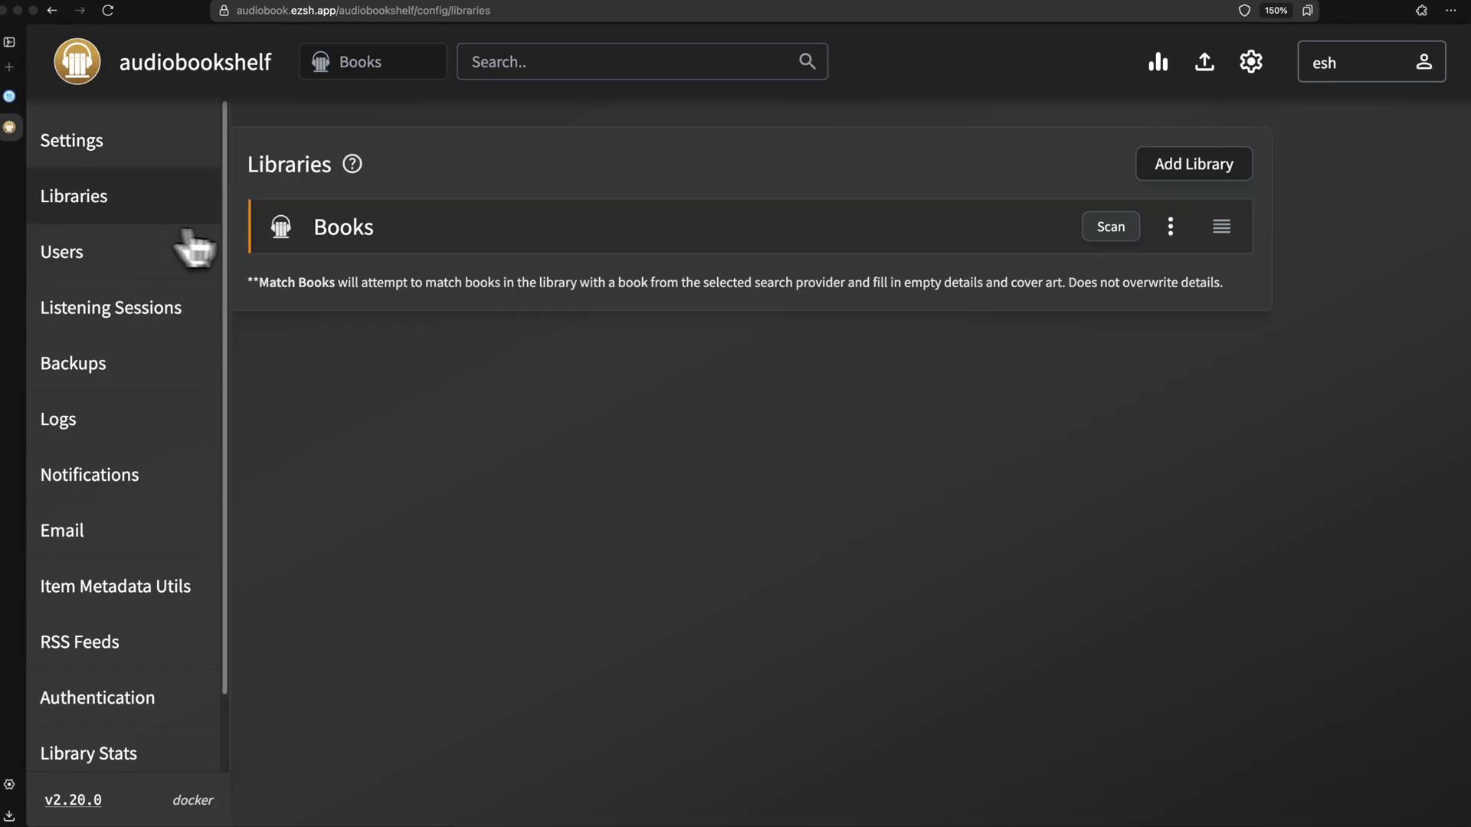
pyautogui.click(1182, 176)
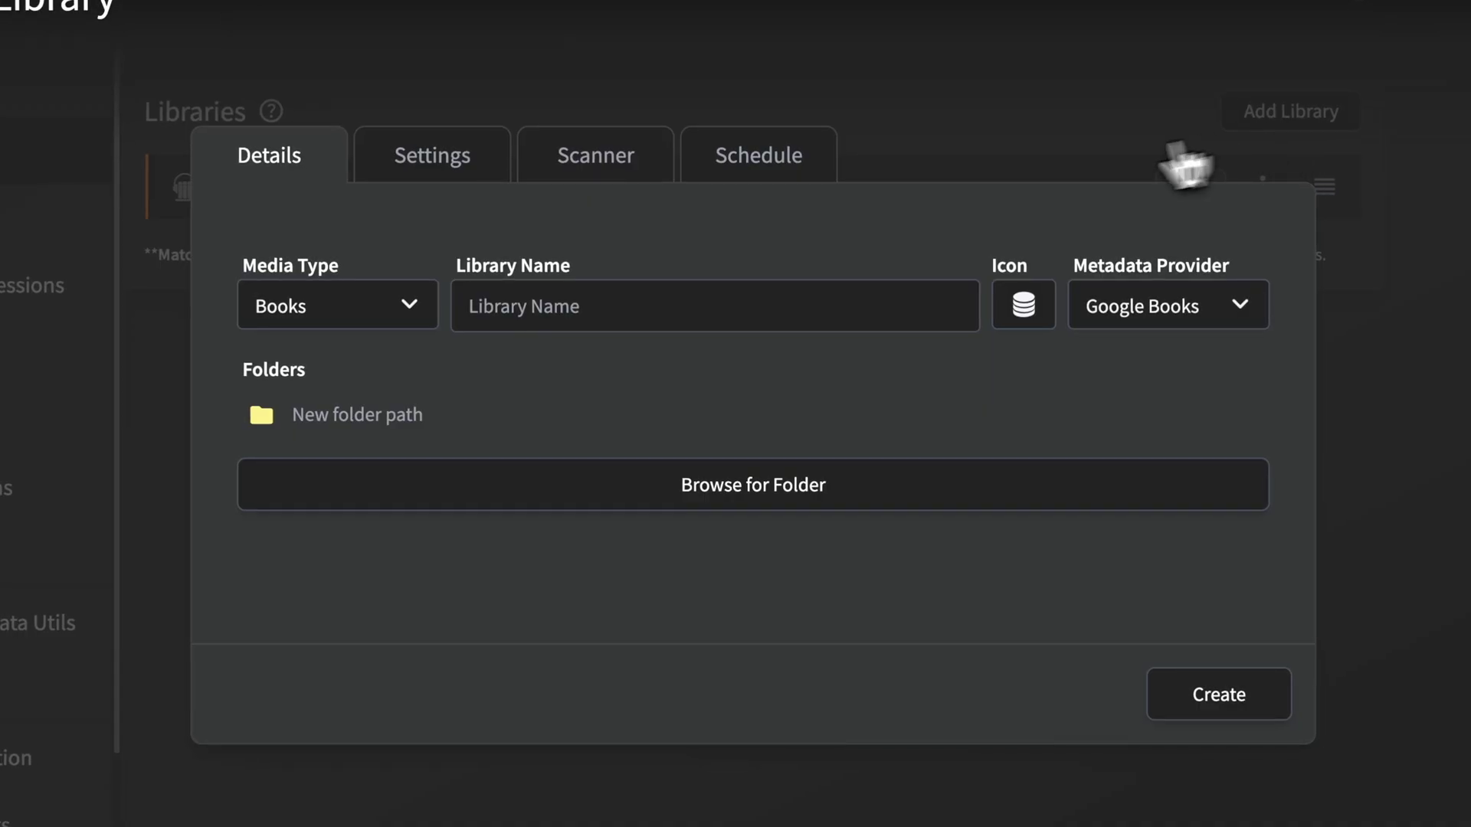
pyautogui.click(343, 315)
pyautogui.click(306, 412)
pyautogui.click(585, 310)
pyautogui.write('Podcasts')
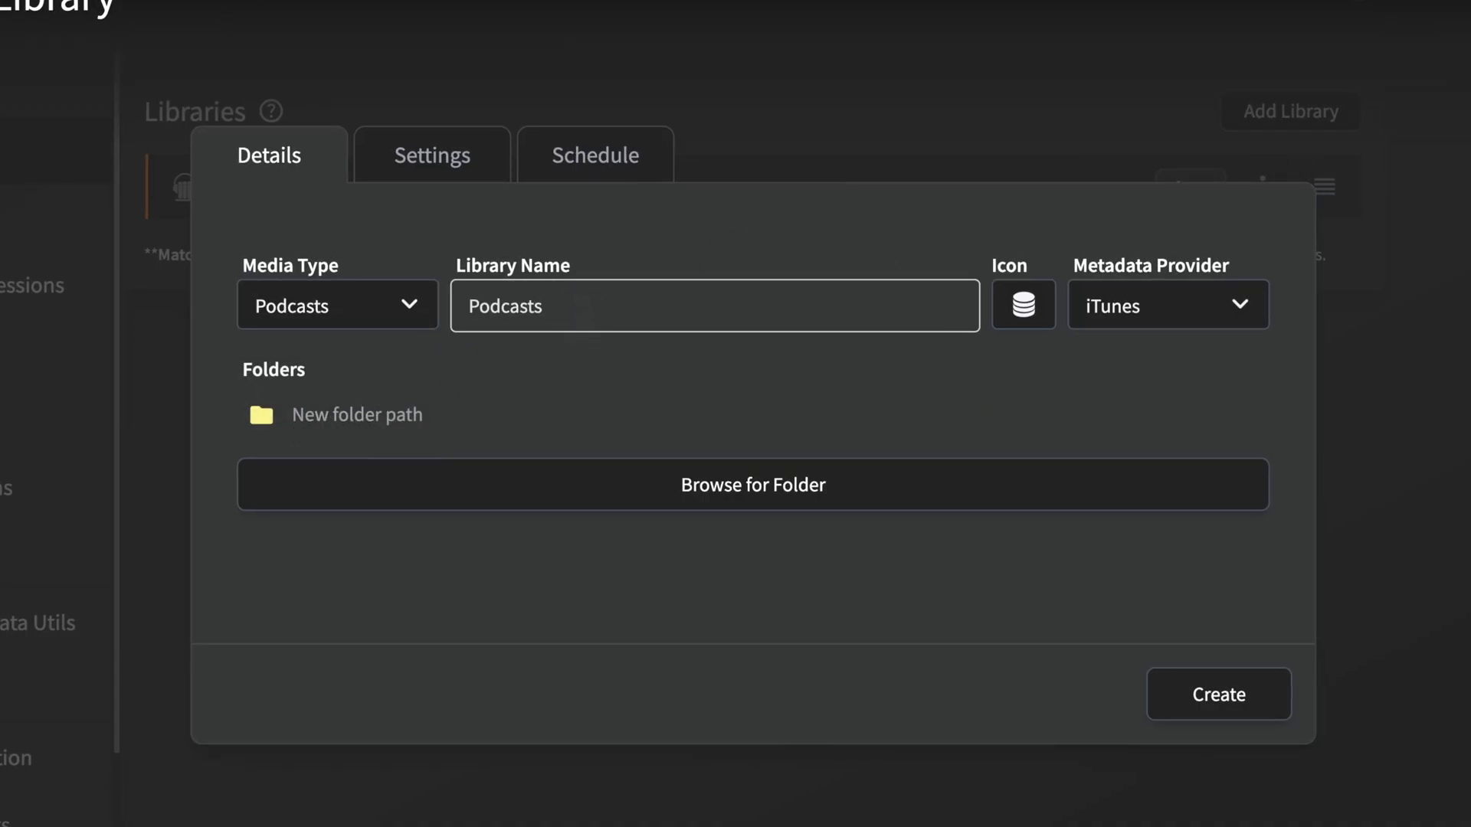
pyautogui.click(643, 481)
pyautogui.scroll(-3, 624, 518)
pyautogui.click(426, 461)
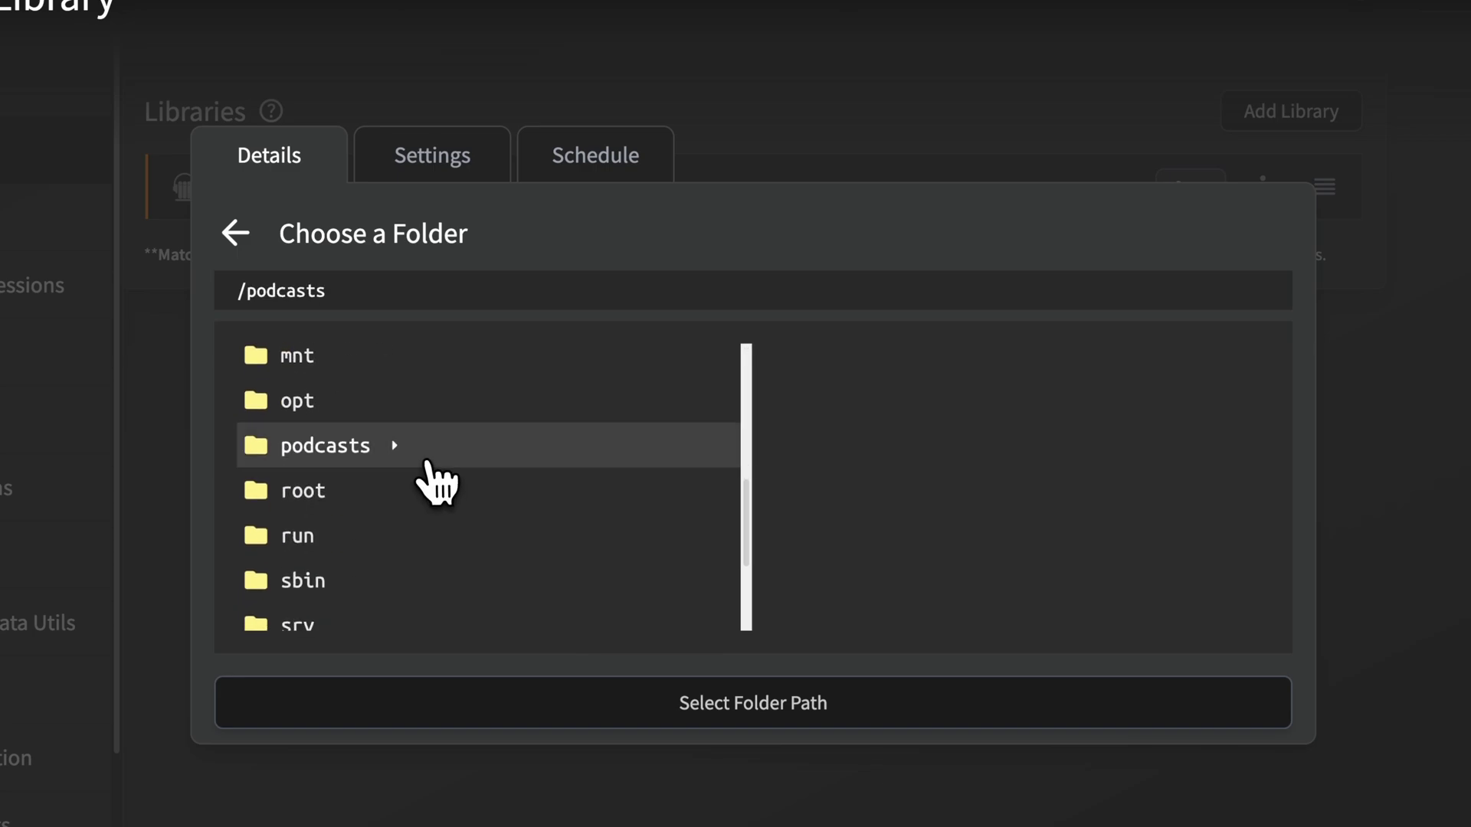
pyautogui.click(796, 706)
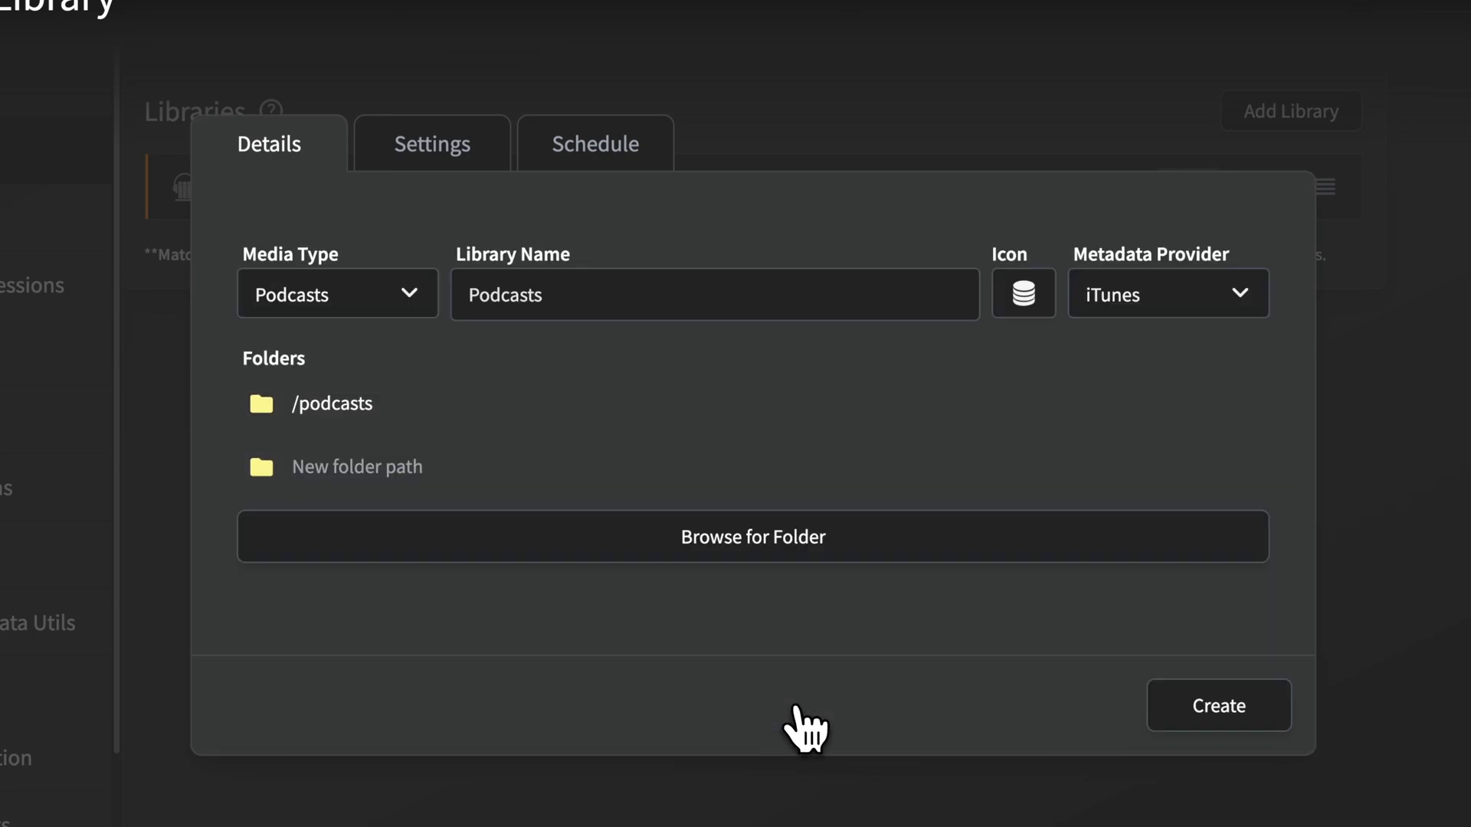
pyautogui.click(1206, 716)
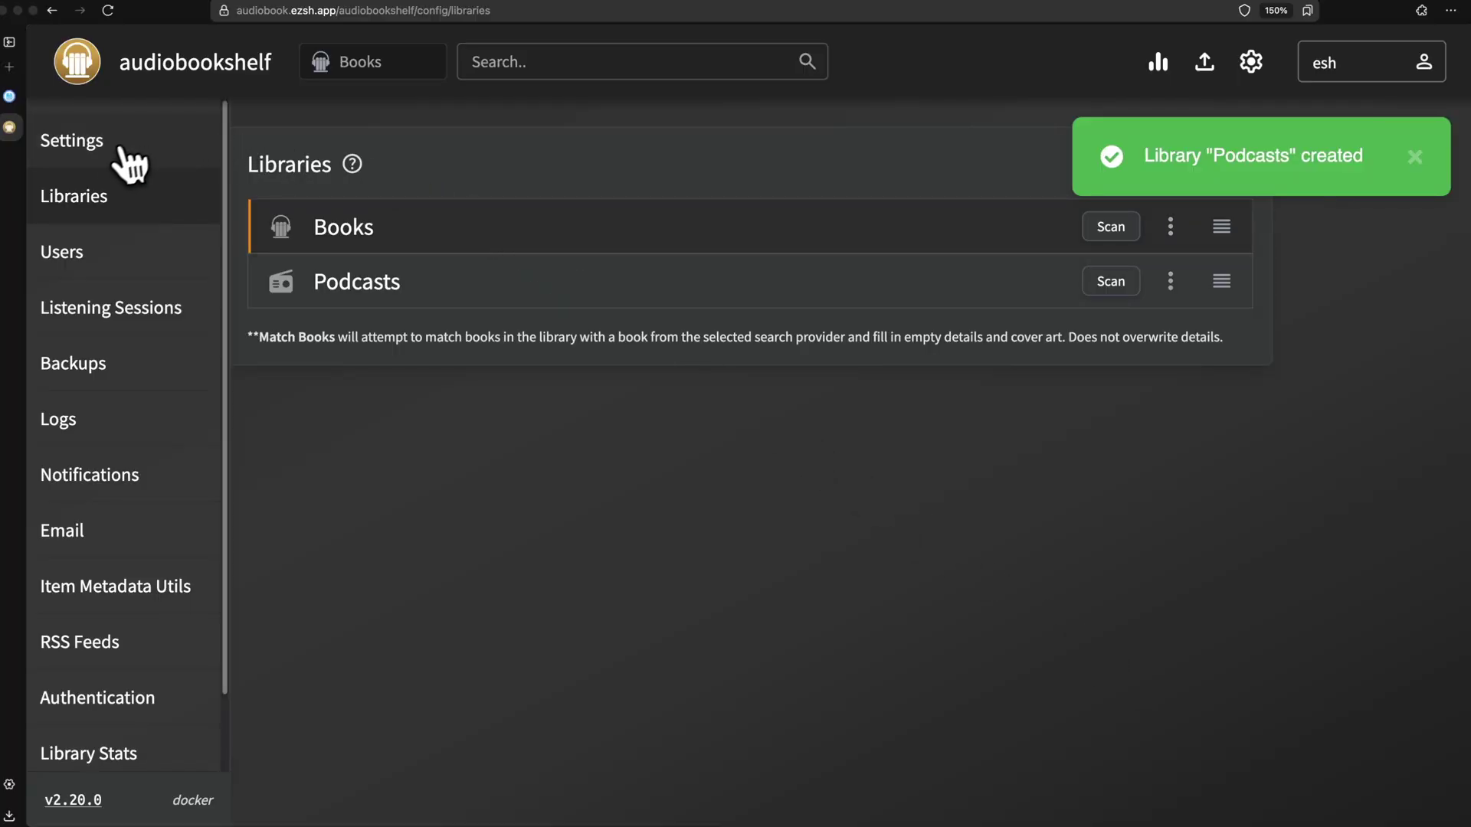
# Switch the home page to the new, empty Podcasts library
pyautogui.click(148, 66)
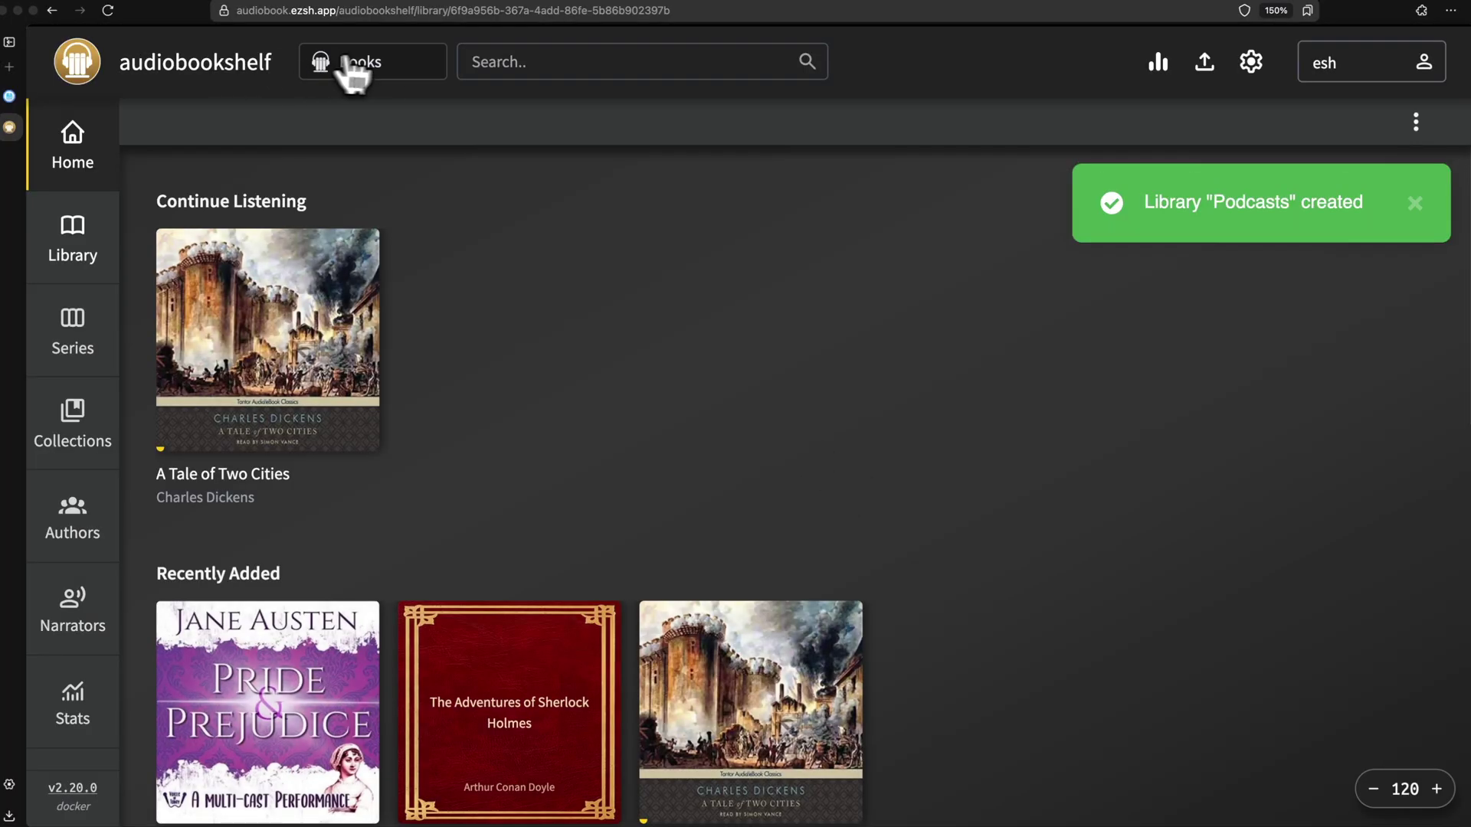
pyautogui.click(411, 65)
pyautogui.click(416, 150)
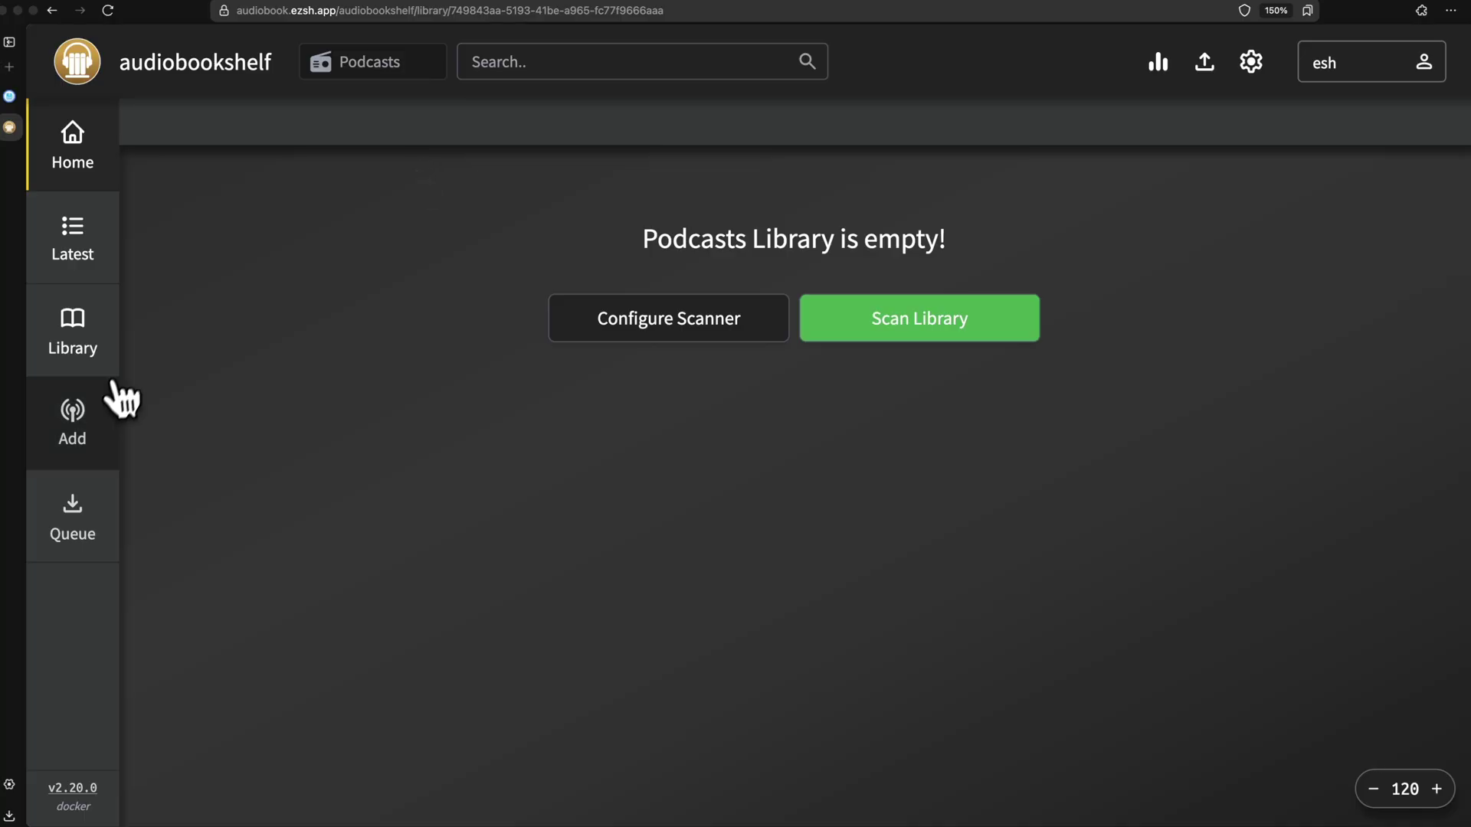
# Search 'the rest is history' and add Goalhanger's The Rest Is History to the library
pyautogui.click(95, 420)
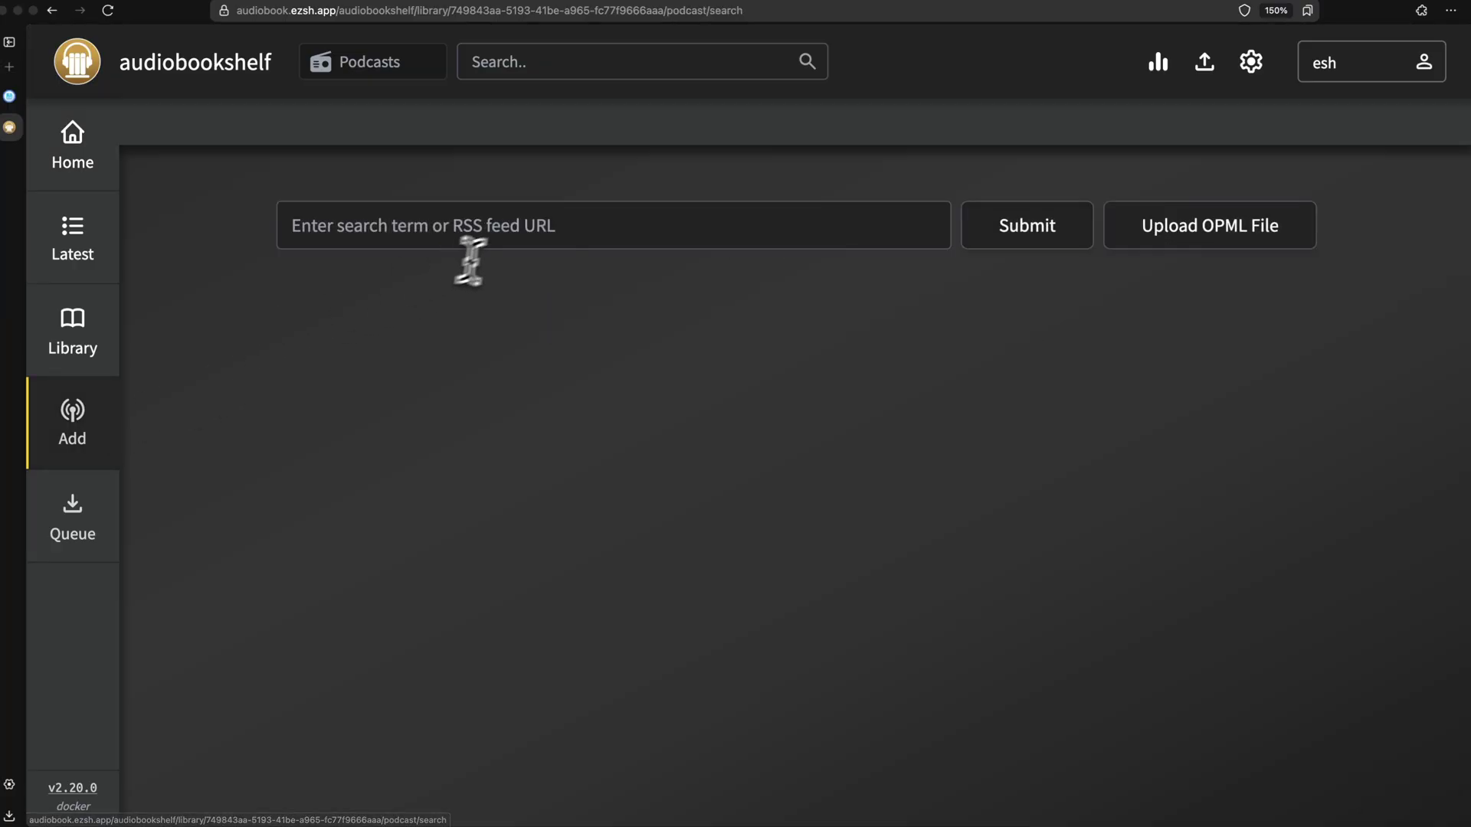
pyautogui.click(560, 226)
pyautogui.write('the rest is history')
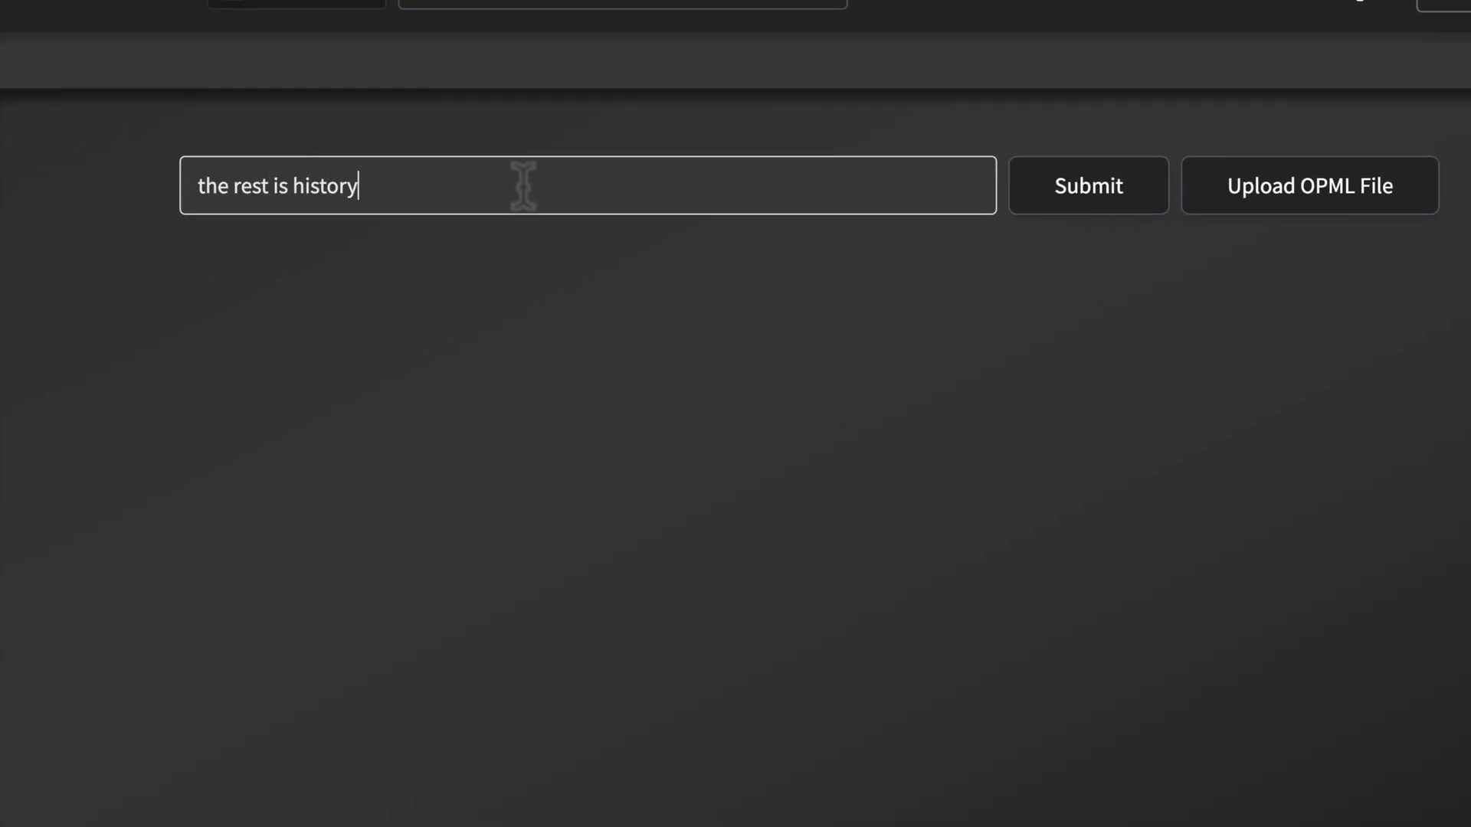
pyautogui.press('Return')
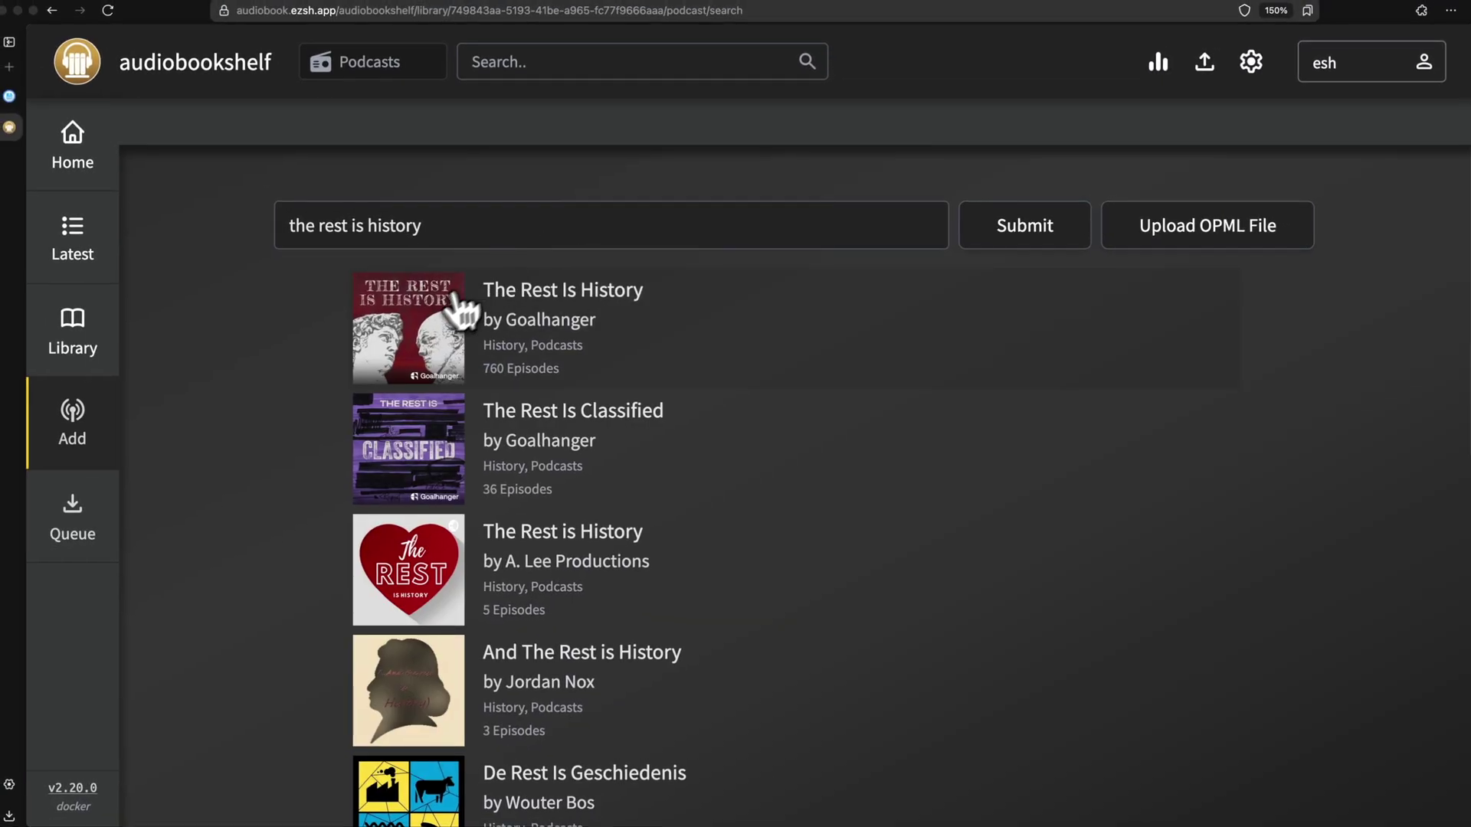
pyautogui.click(406, 325)
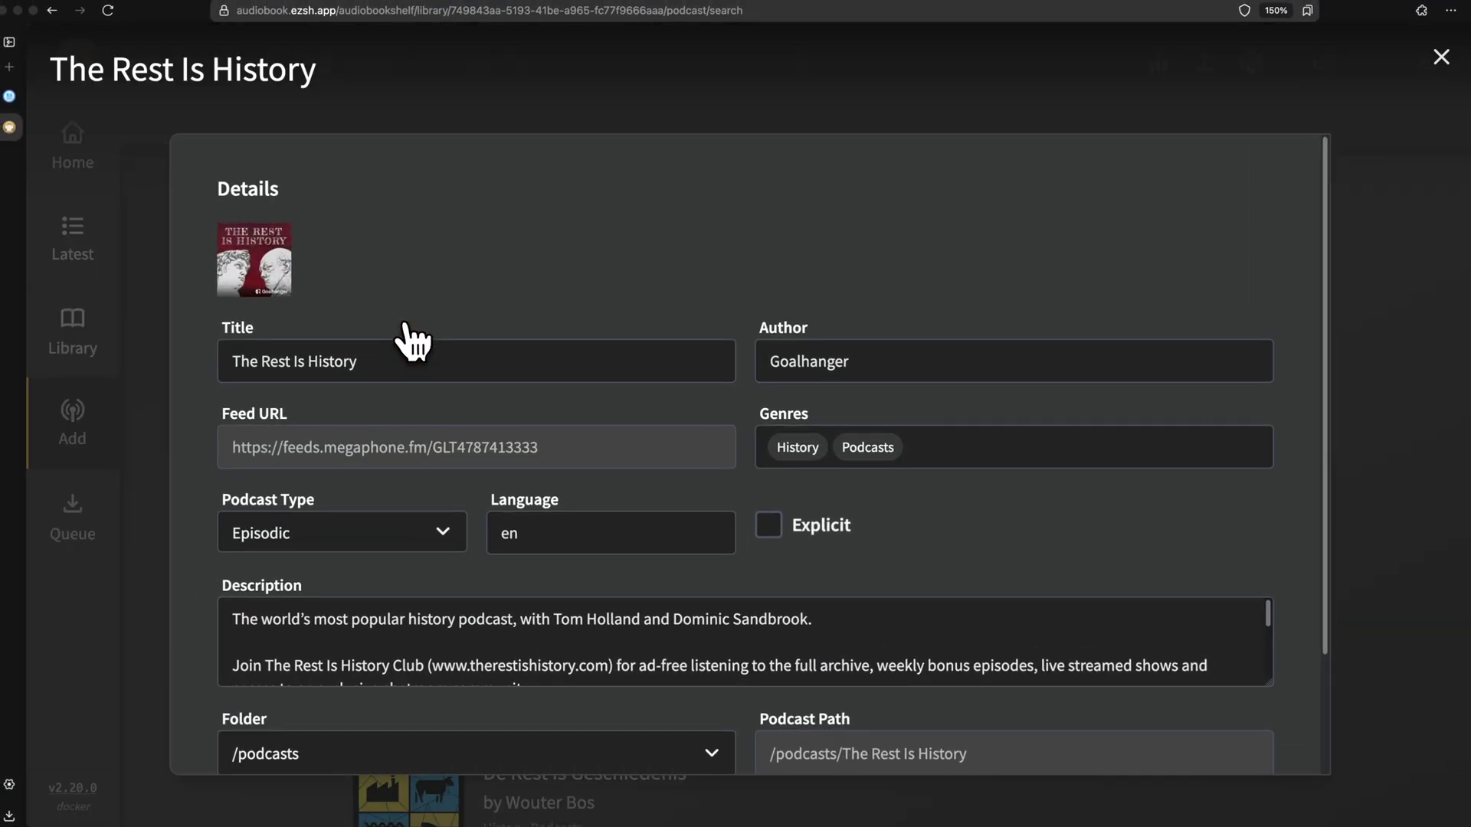
pyautogui.scroll(-3, 988, 551)
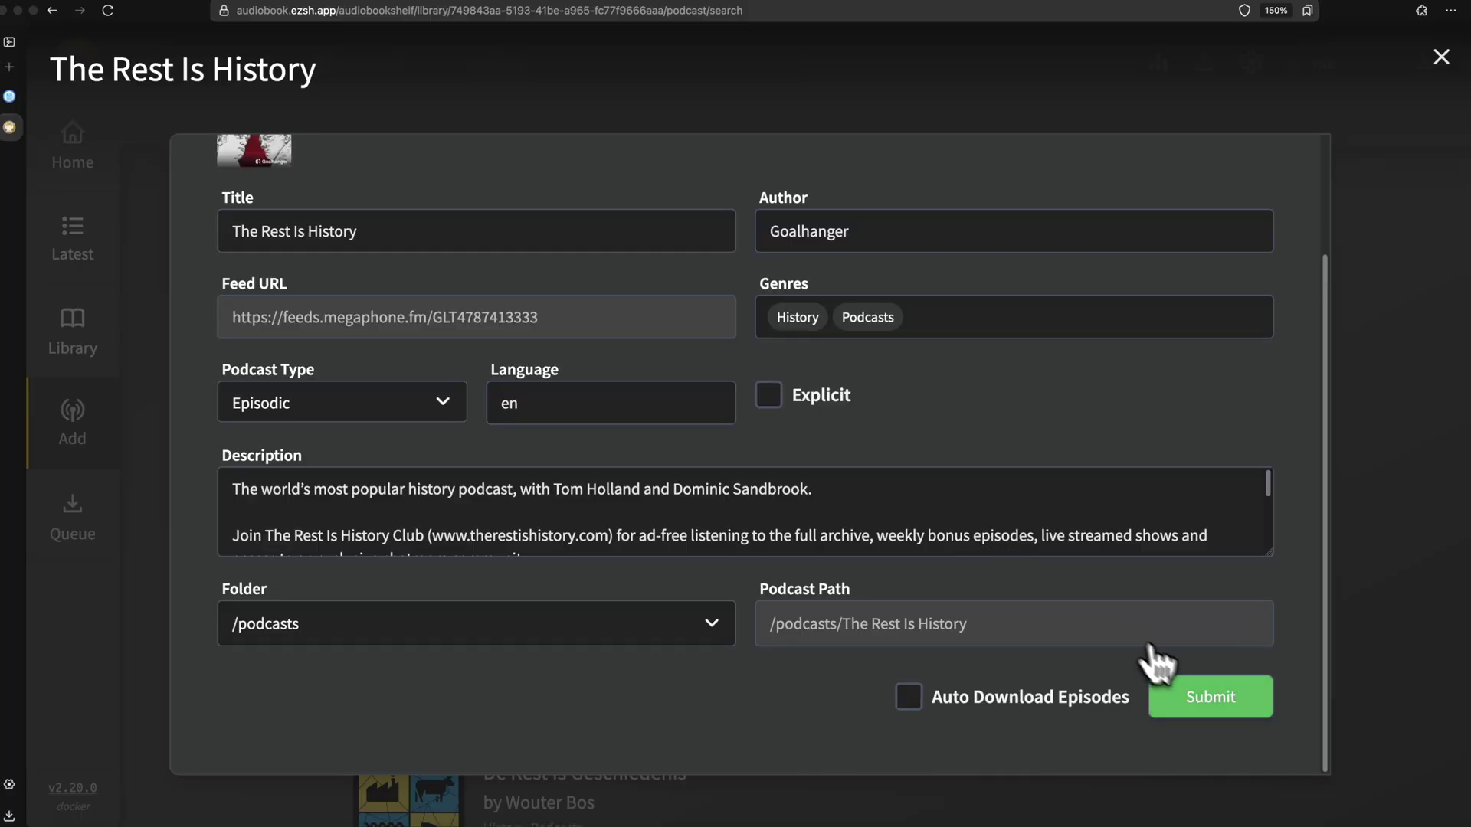
pyautogui.click(1220, 707)
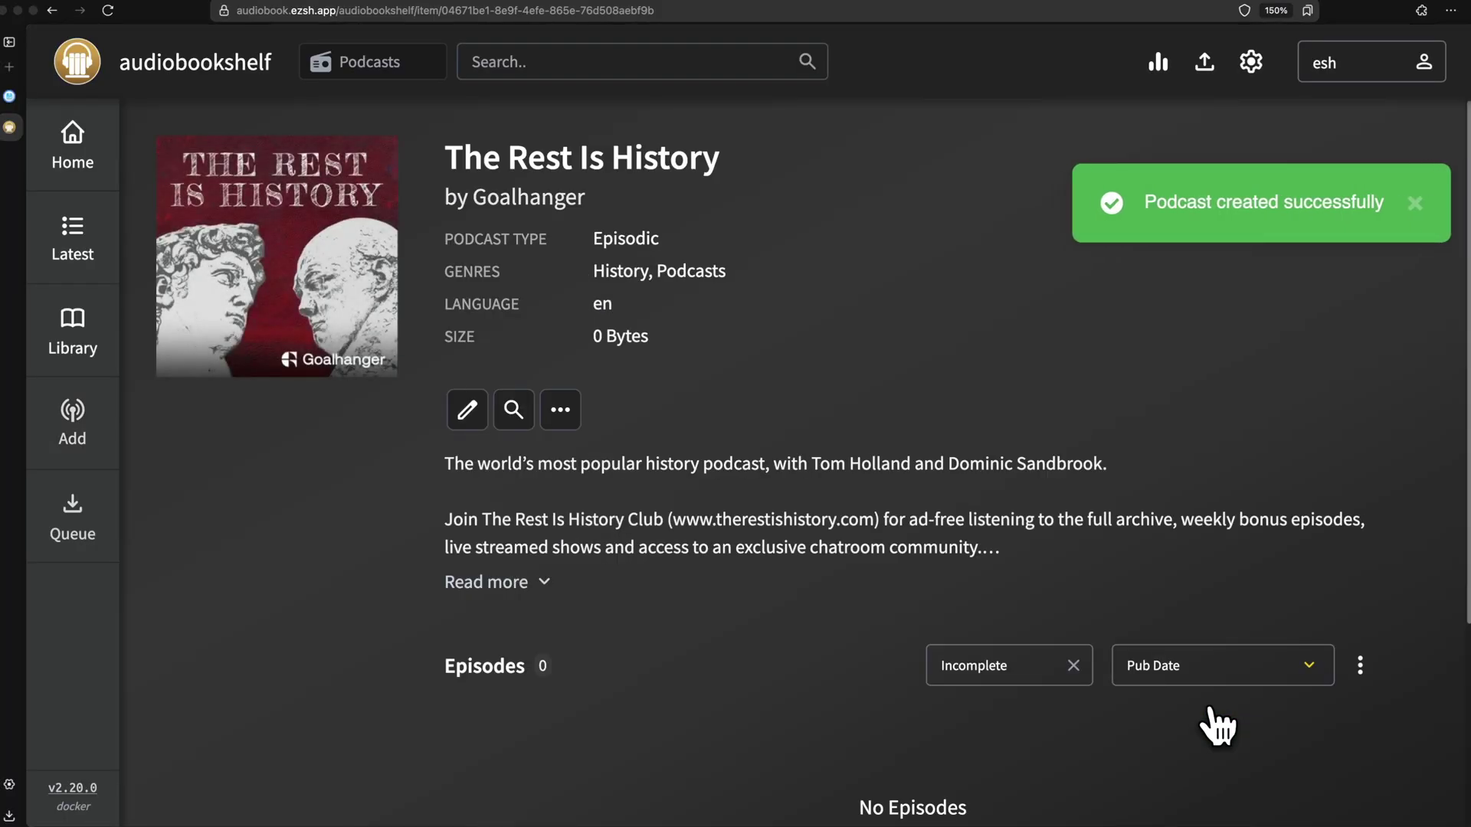
# Download episodes #553, #552 and #551 of The Rest Is History (134.03 MB total)
pyautogui.click(514, 413)
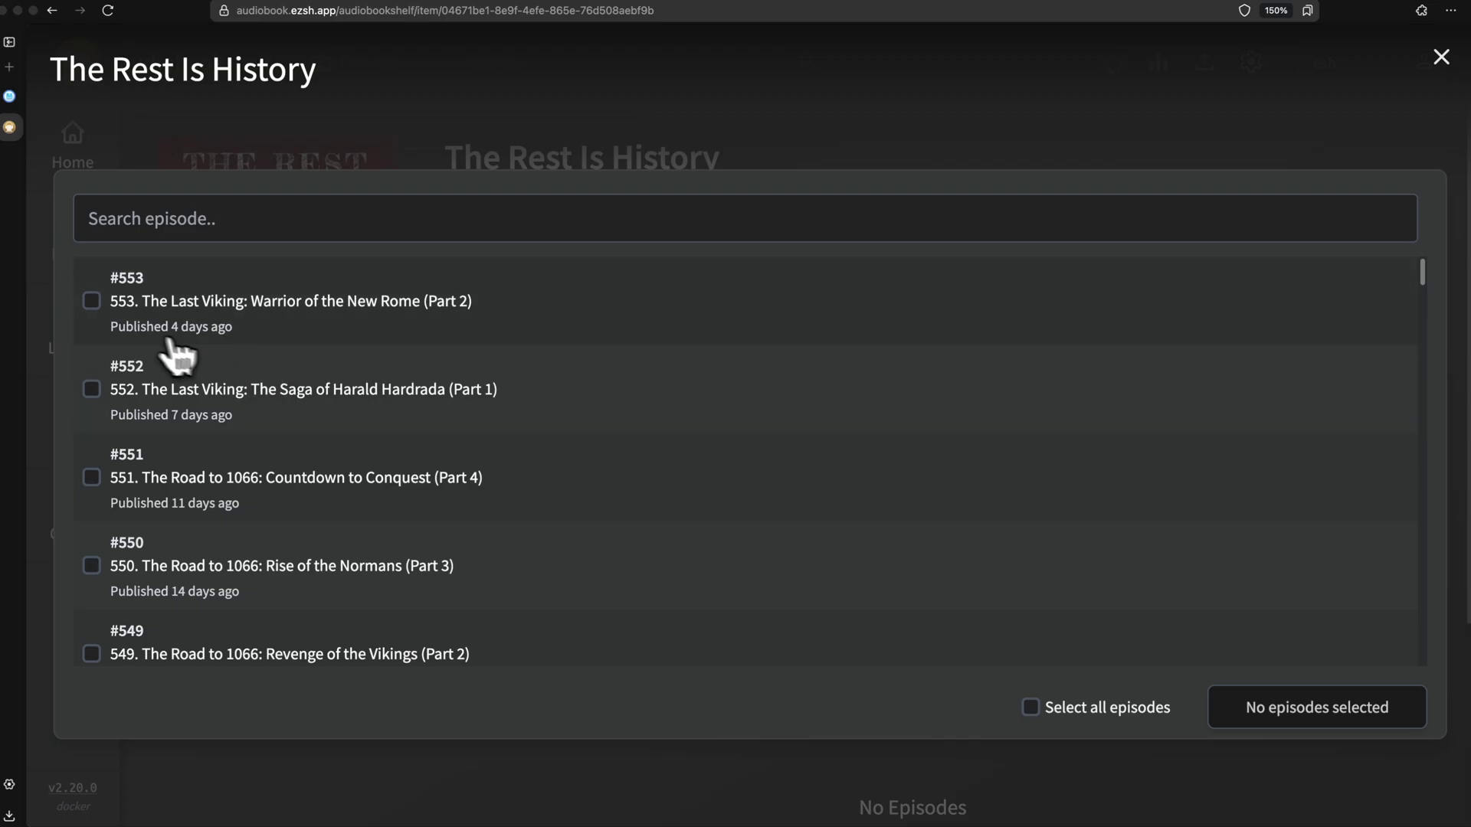
pyautogui.click(94, 326)
pyautogui.click(98, 395)
pyautogui.click(91, 484)
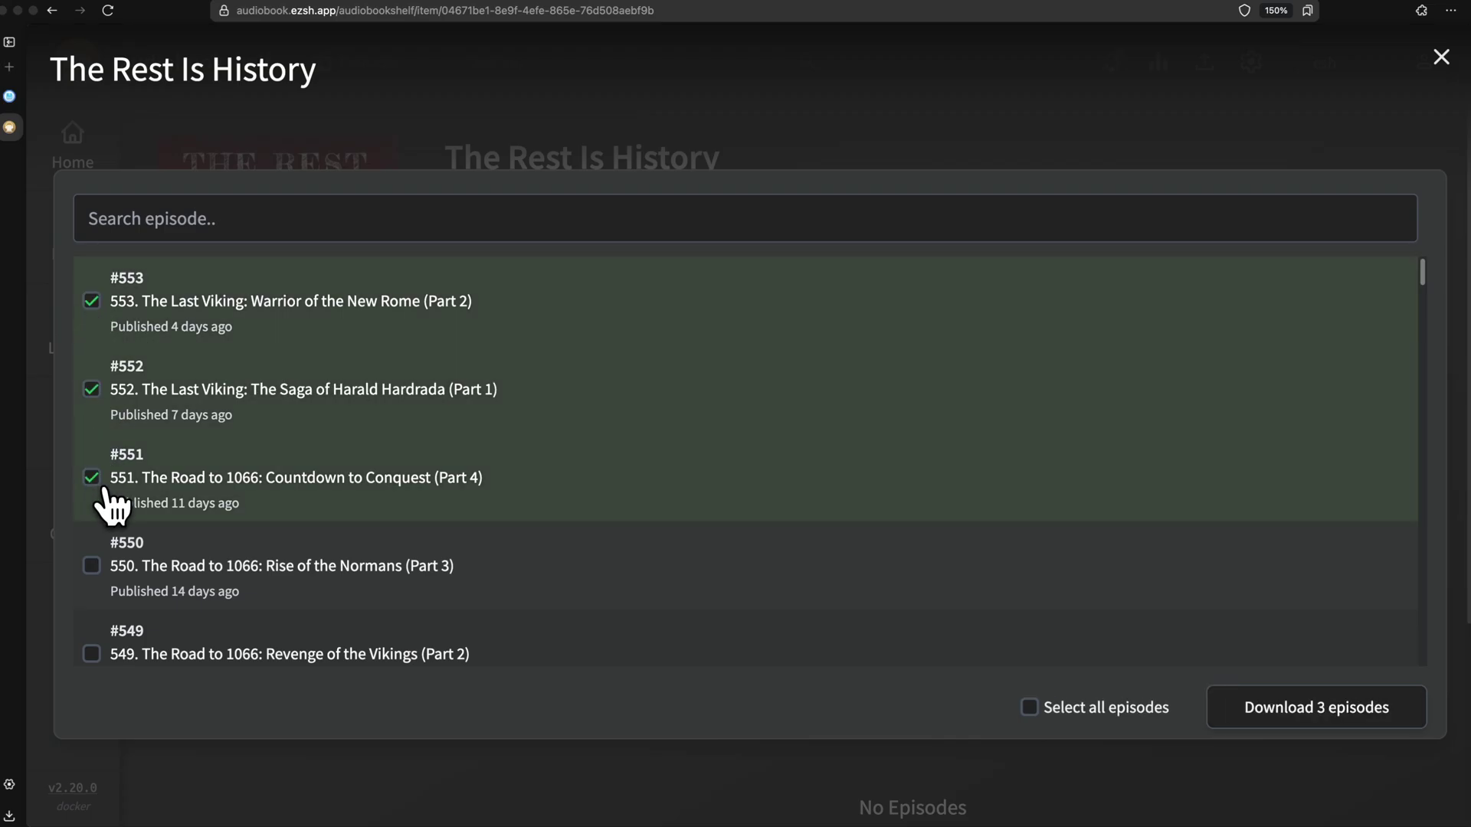
pyautogui.click(1239, 710)
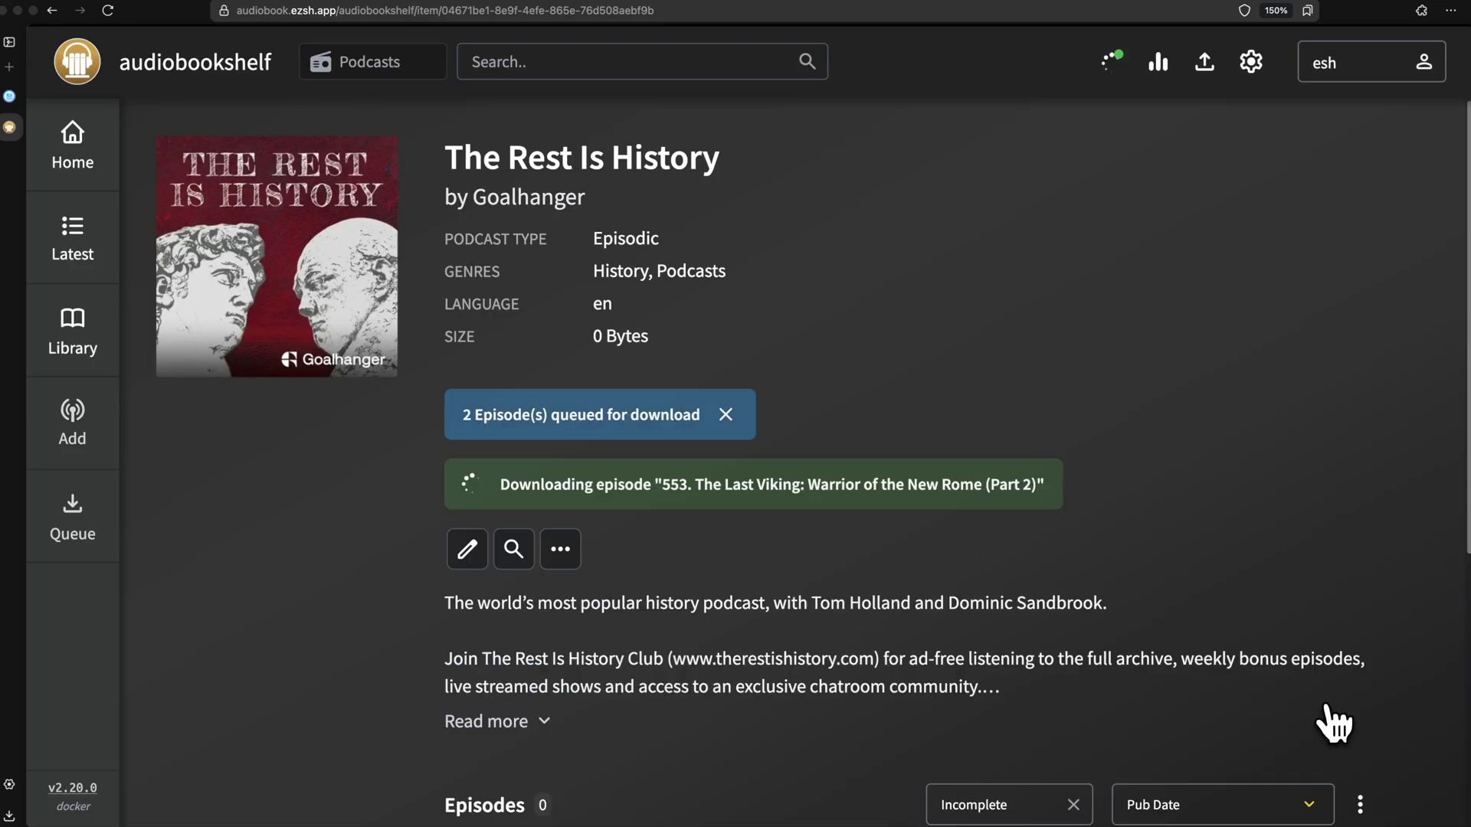
pyautogui.scroll(-5, 1275, 655)
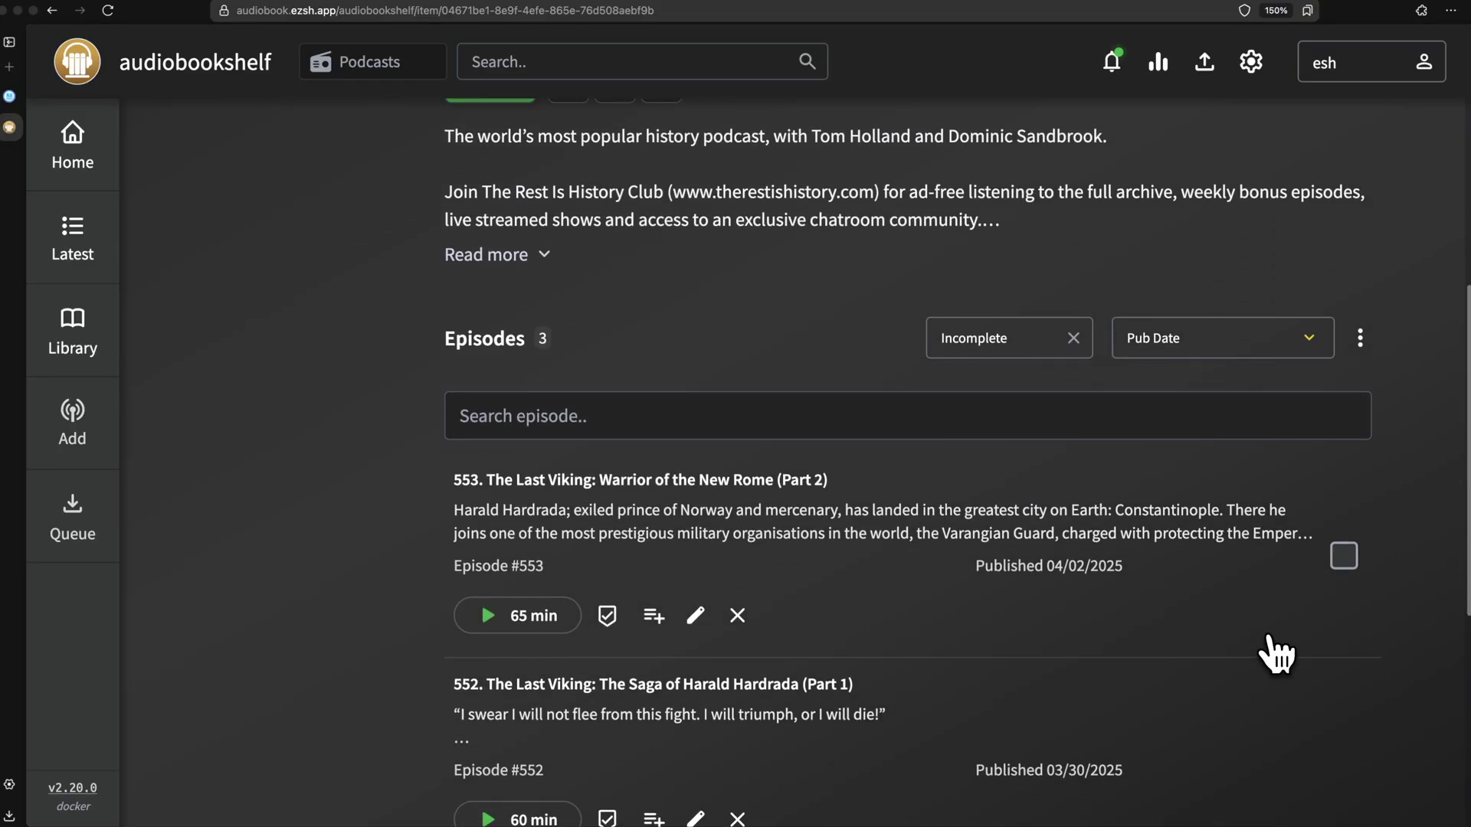
pyautogui.scroll(5, 1275, 655)
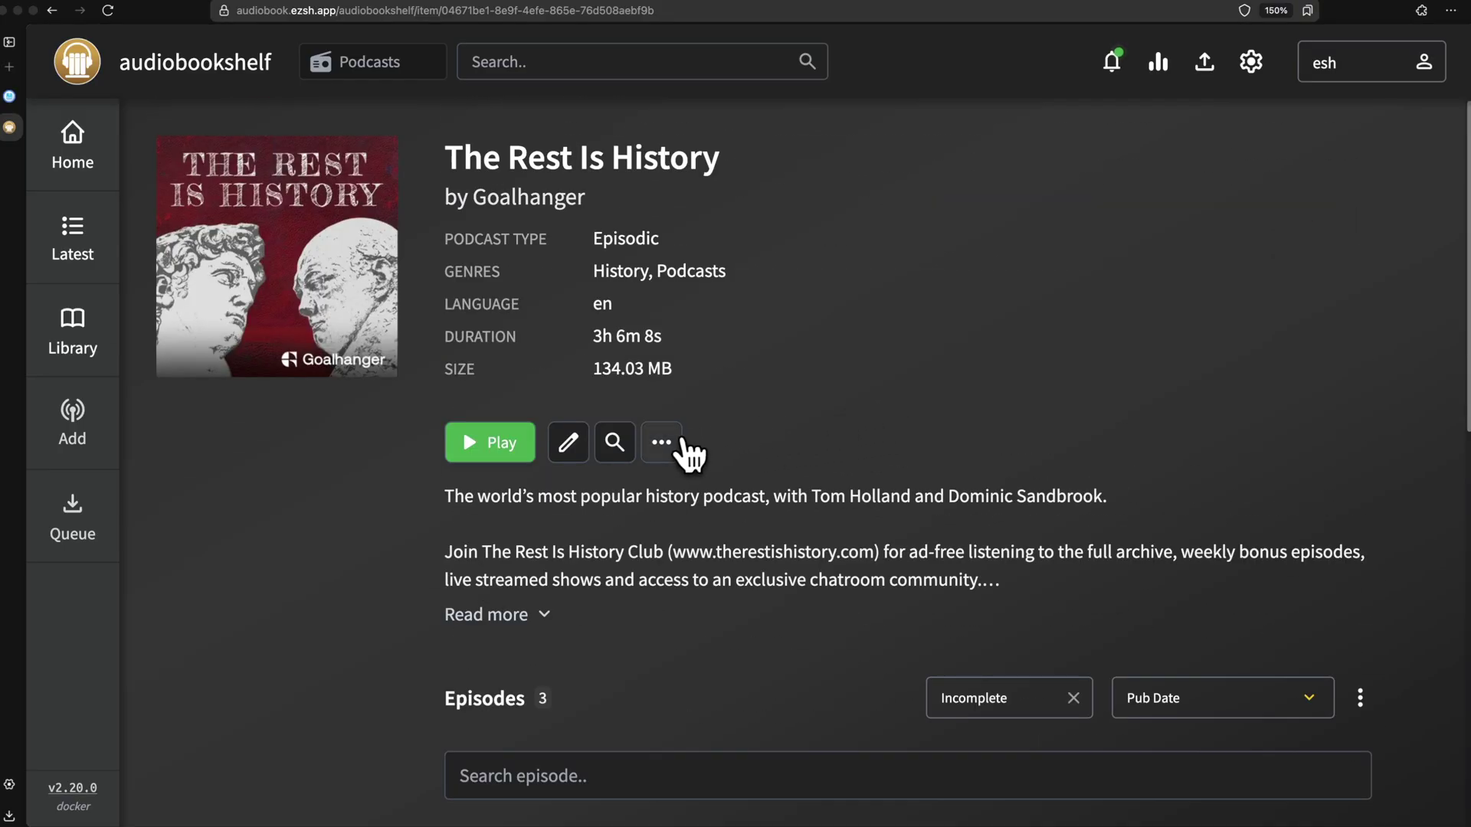
pyautogui.click(688, 453)
pyautogui.click(670, 457)
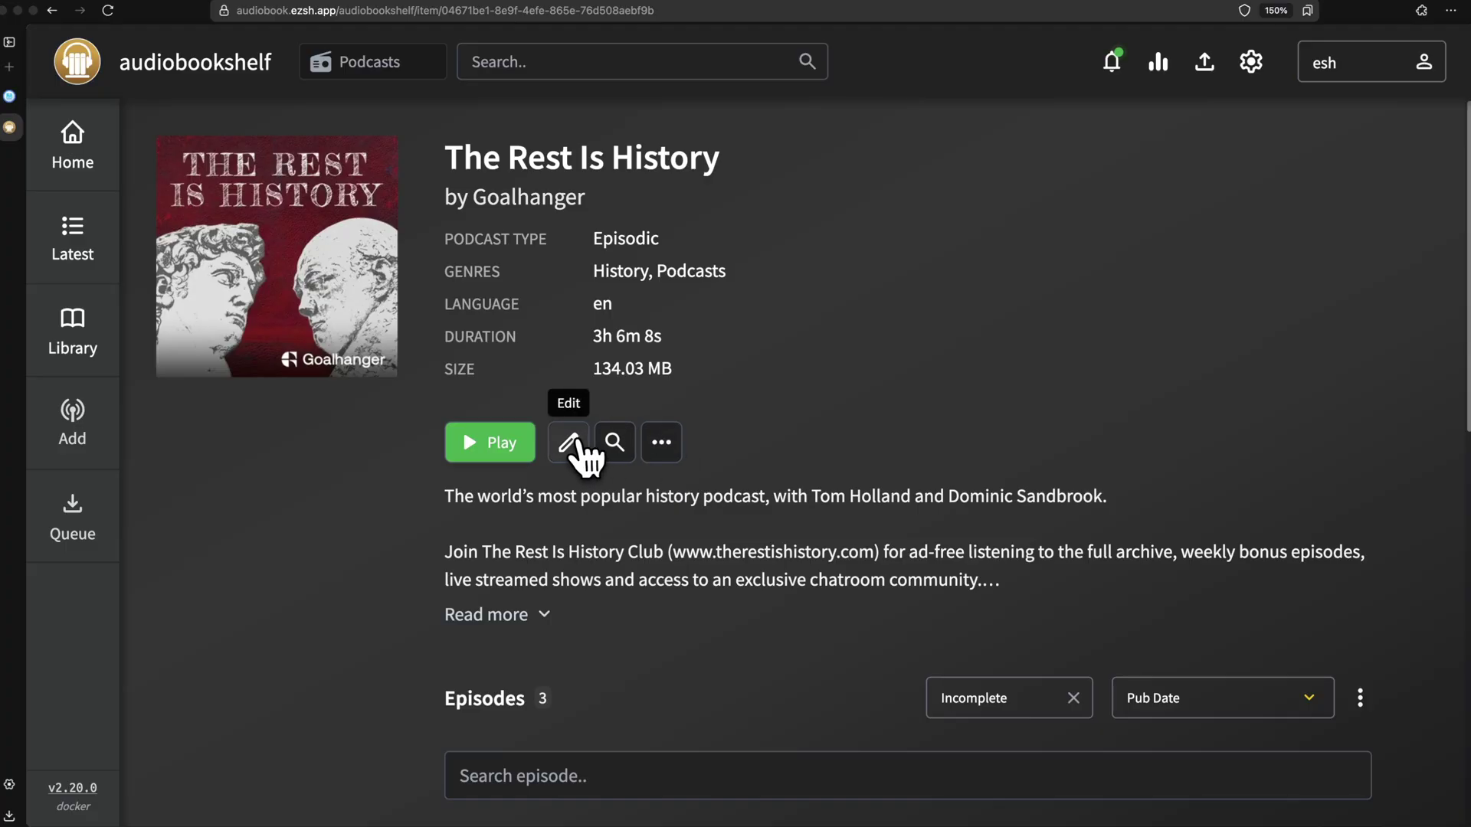
# Enable hourly auto-download of up to 3 new episodes, keep limit 0, and save
pyautogui.click(584, 458)
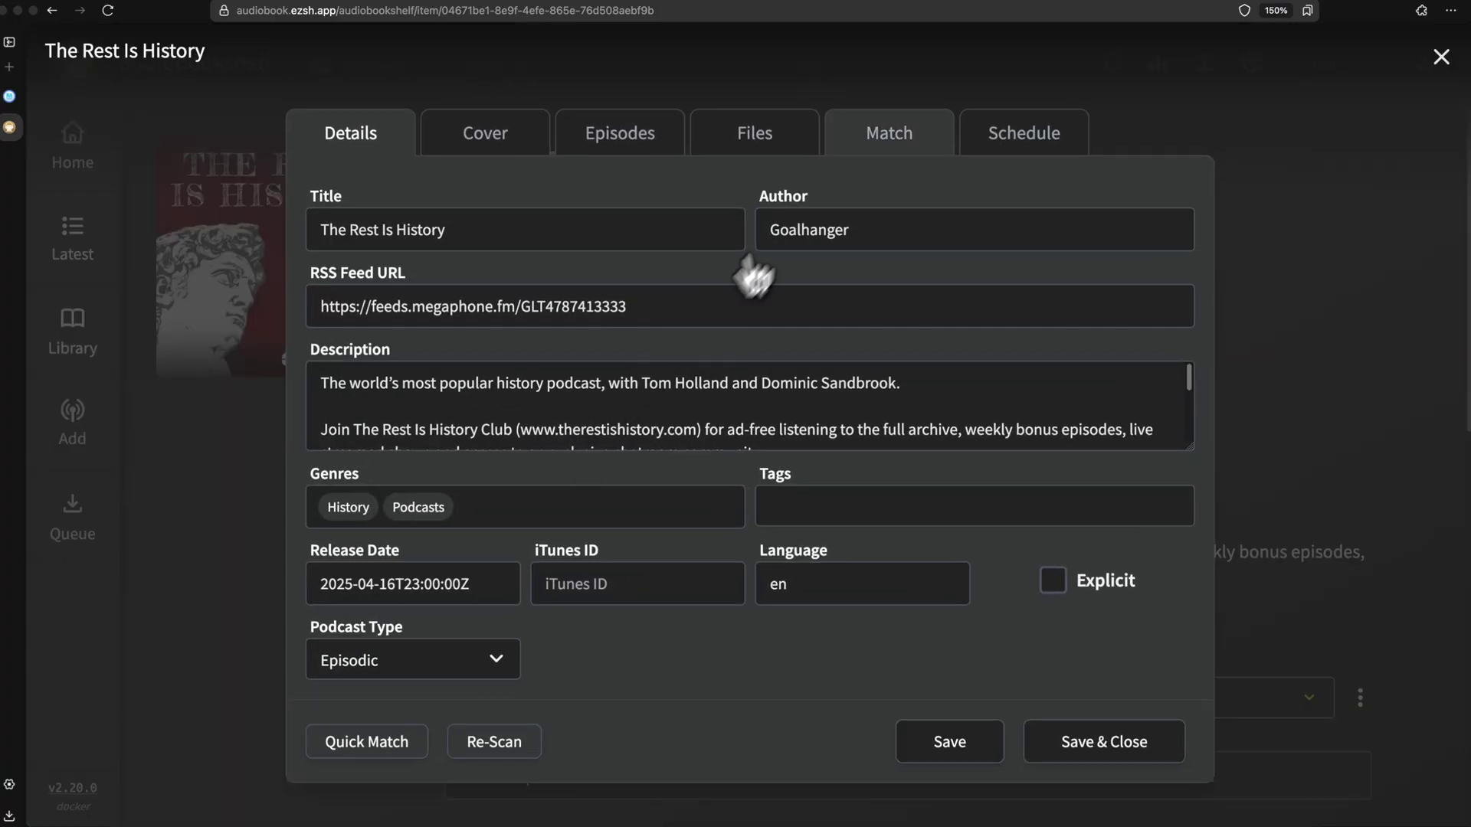
pyautogui.click(1007, 146)
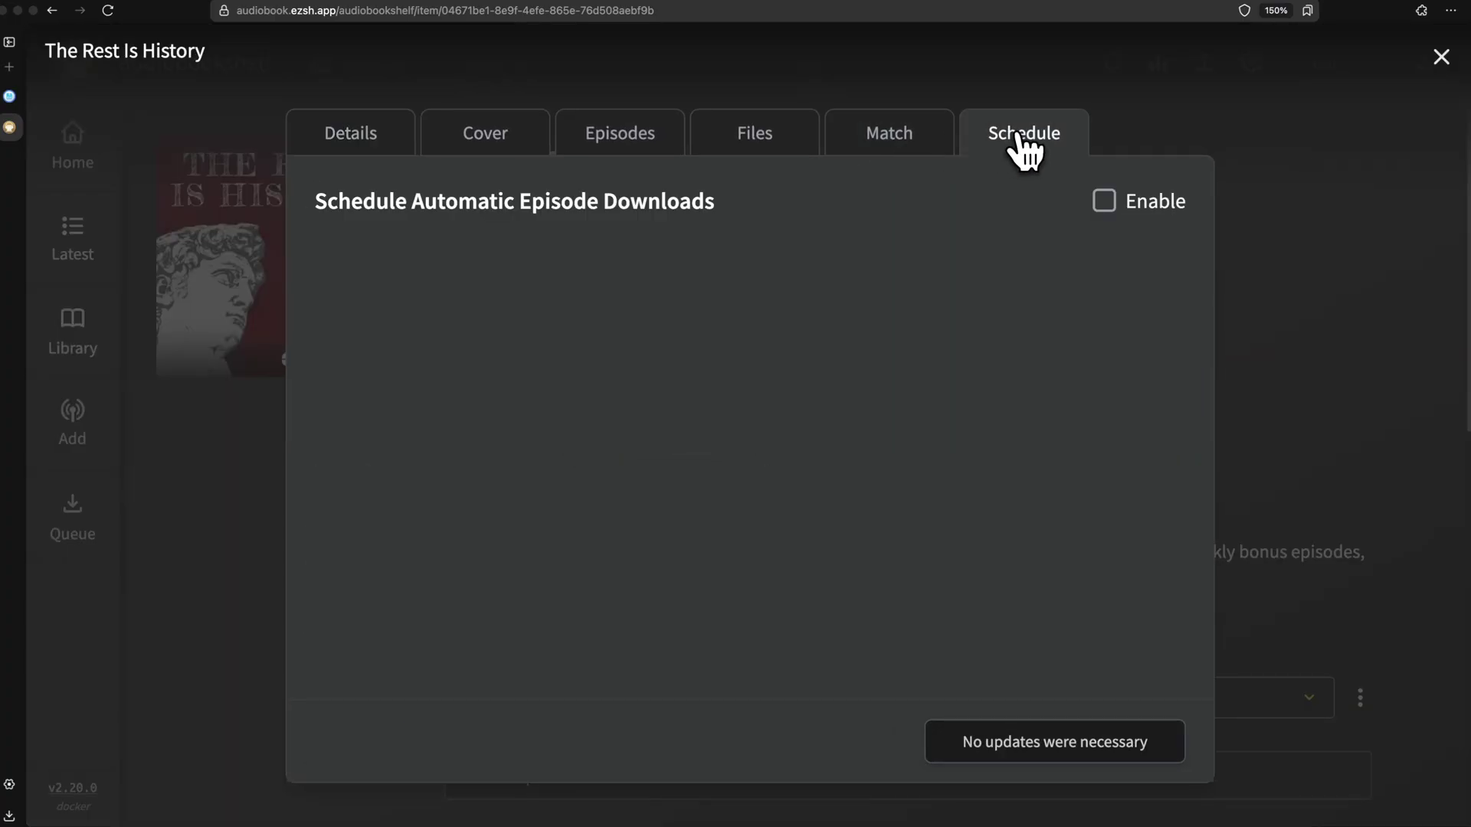
pyautogui.click(1105, 203)
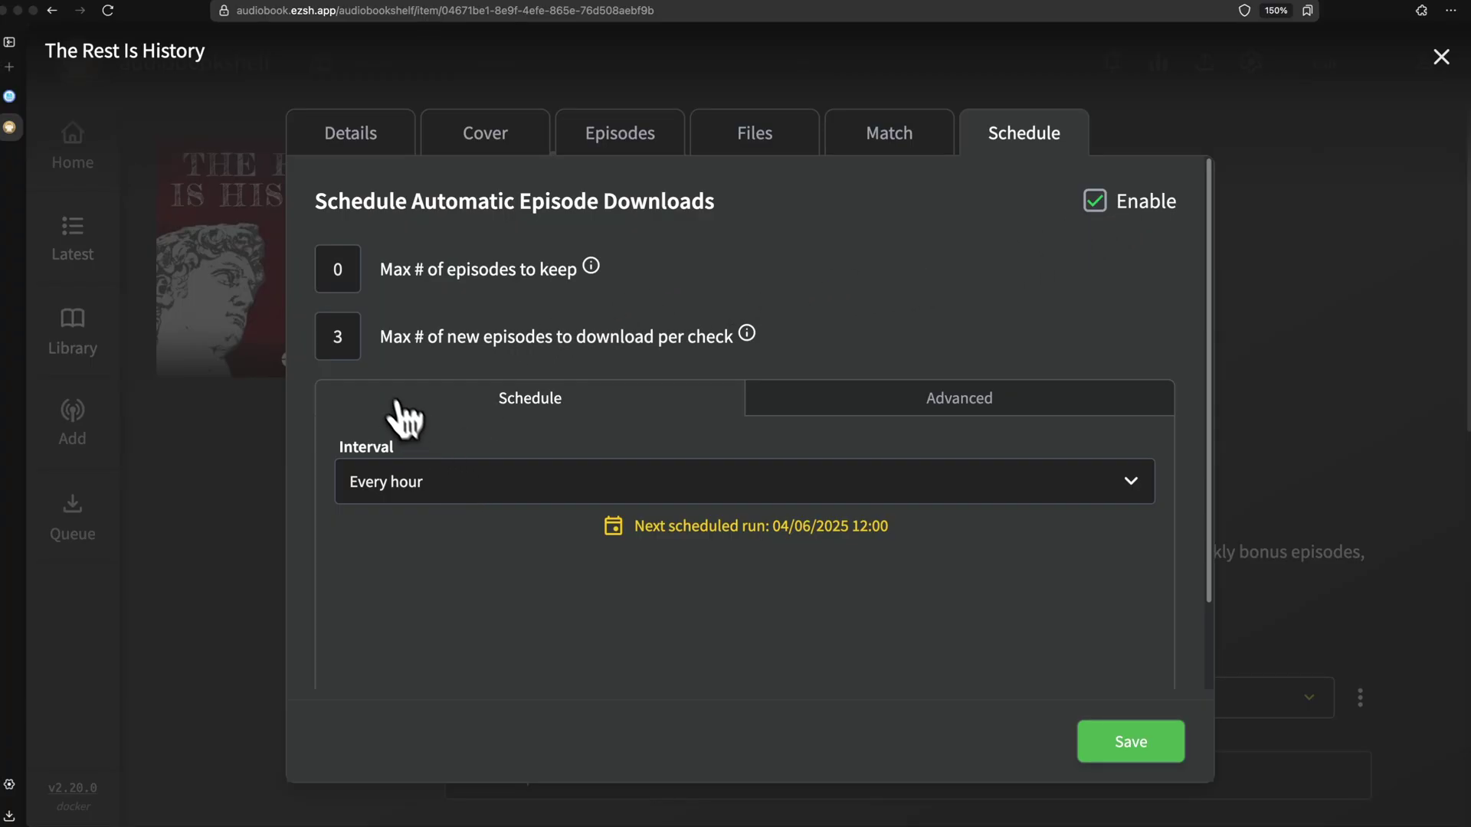
pyautogui.click(330, 268)
pyautogui.click(692, 309)
pyautogui.click(1168, 752)
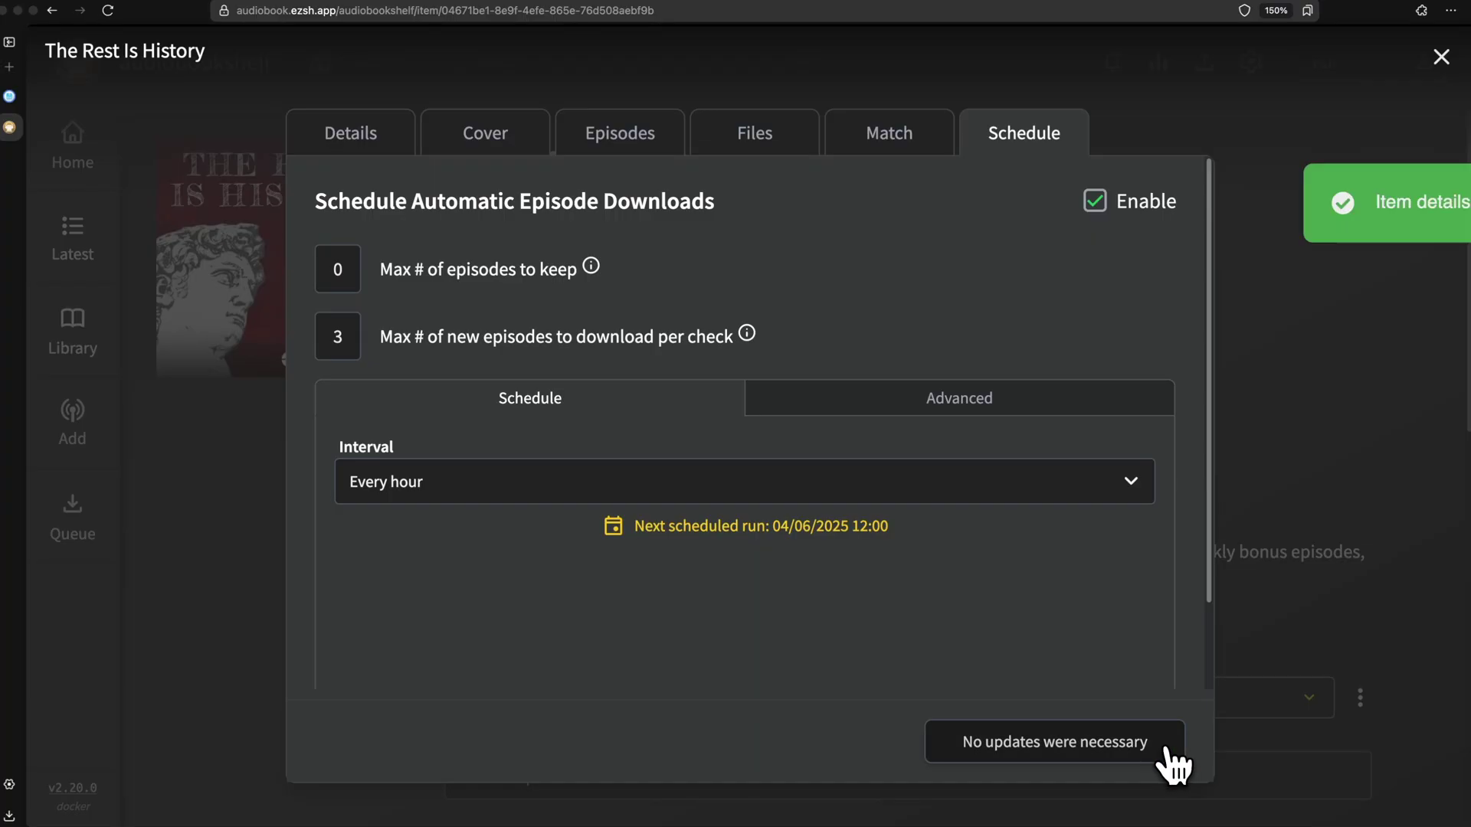
pyautogui.click(1270, 651)
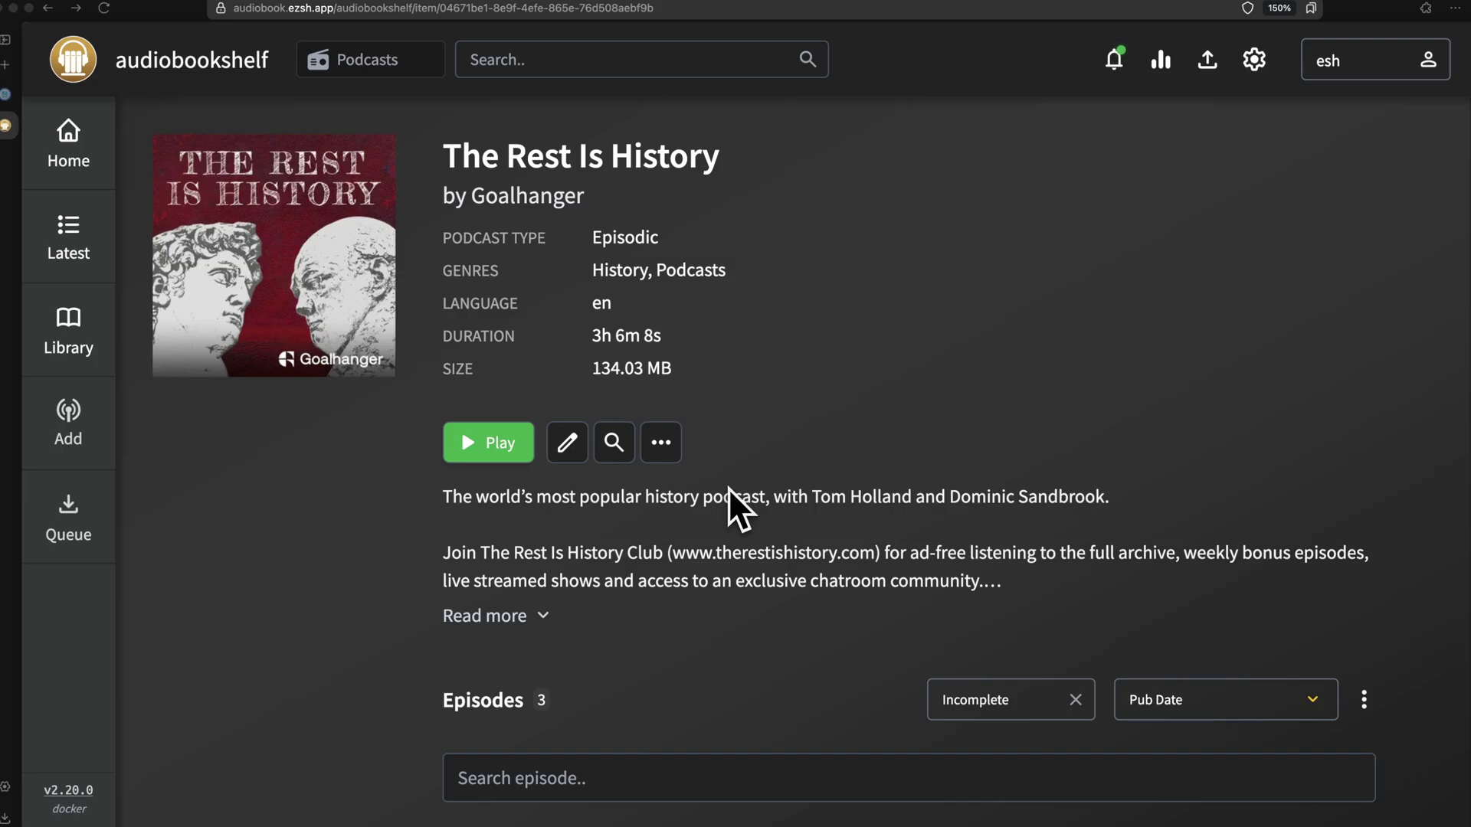
# Start a new user account and enter its username and password
pyautogui.click(1253, 59)
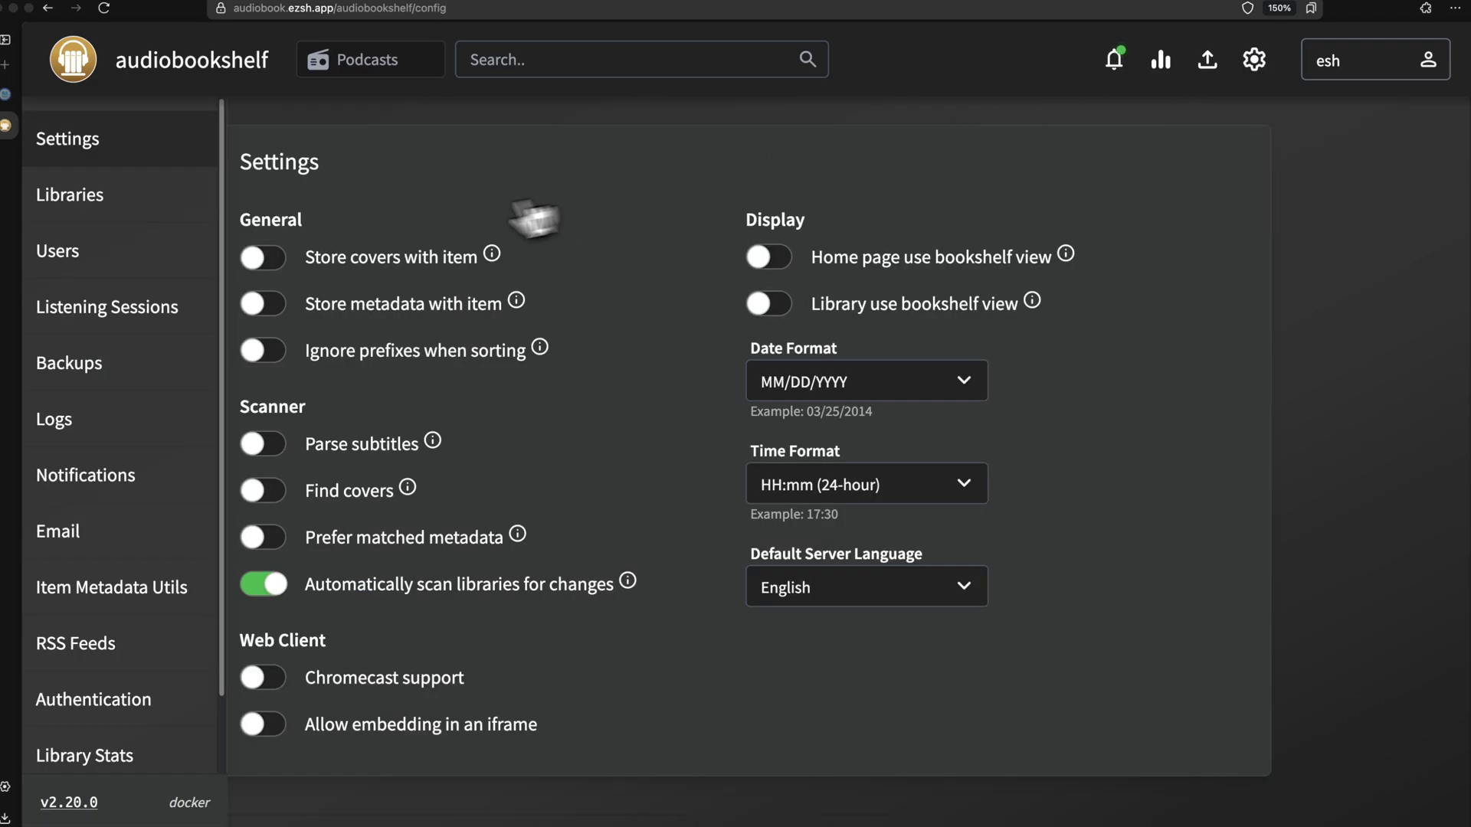
pyautogui.click(136, 265)
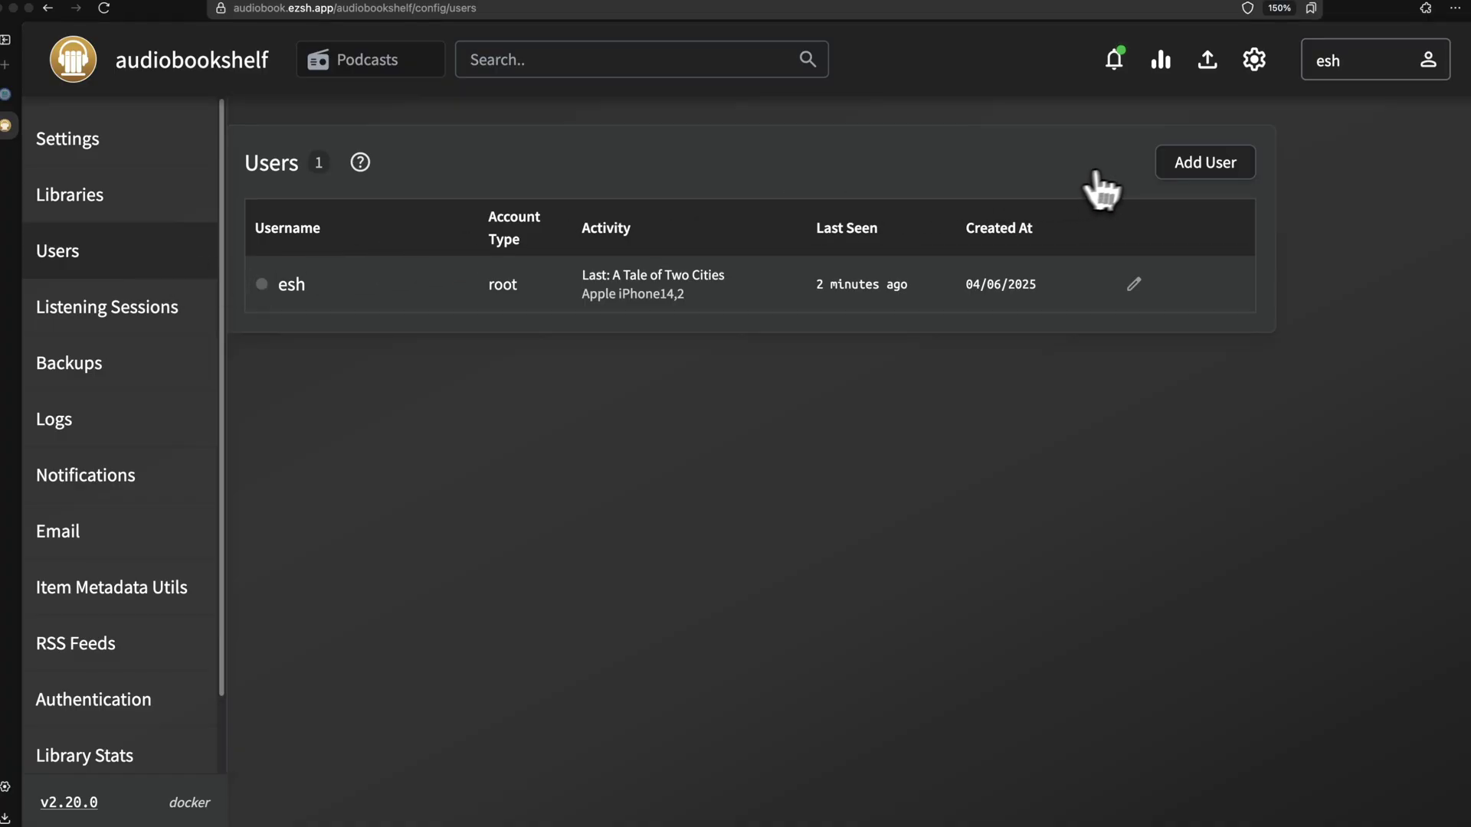
pyautogui.click(1218, 167)
pyautogui.click(579, 251)
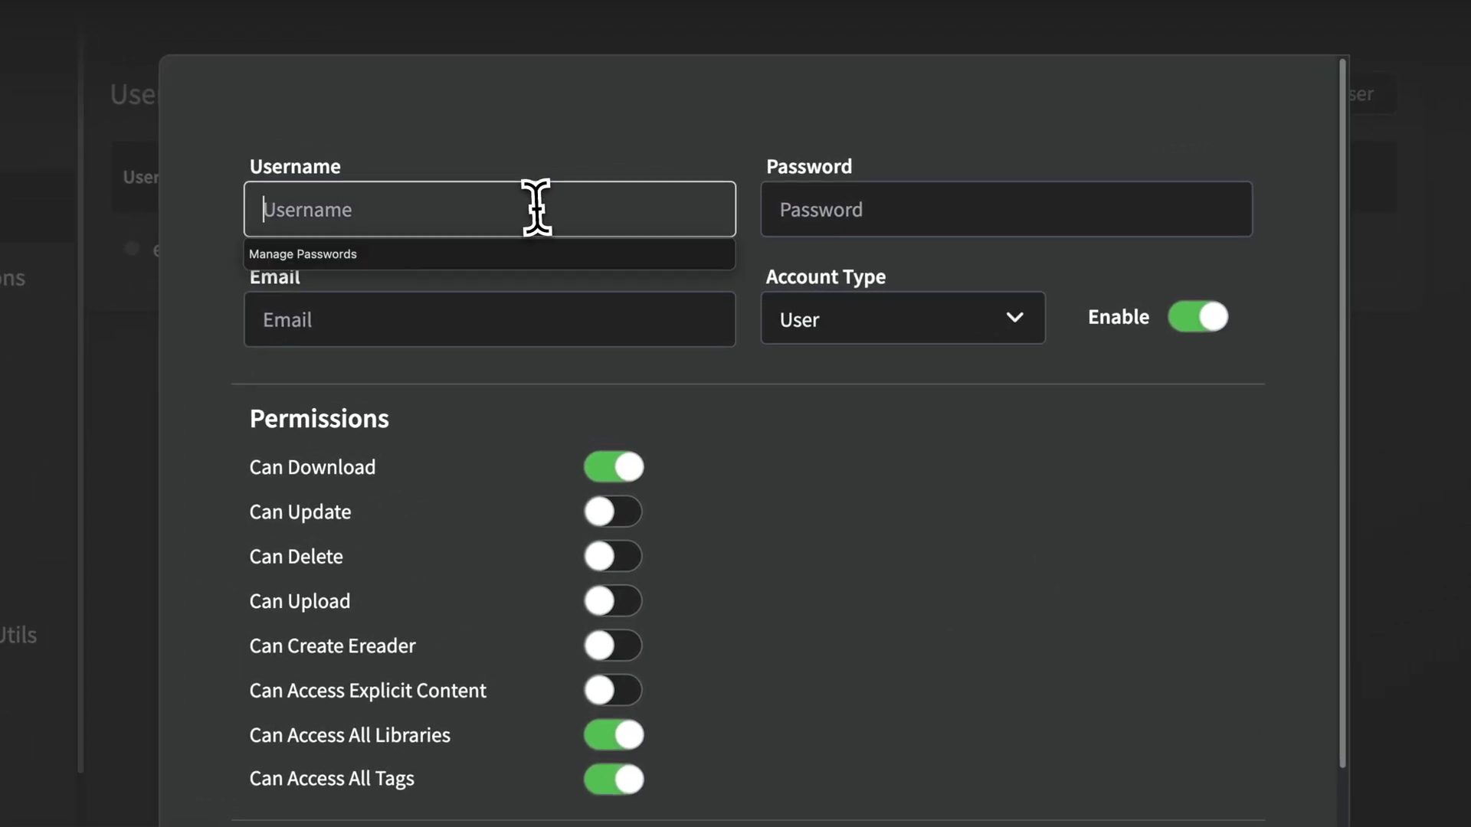
pyautogui.write('esh2')
pyautogui.press('Tab')
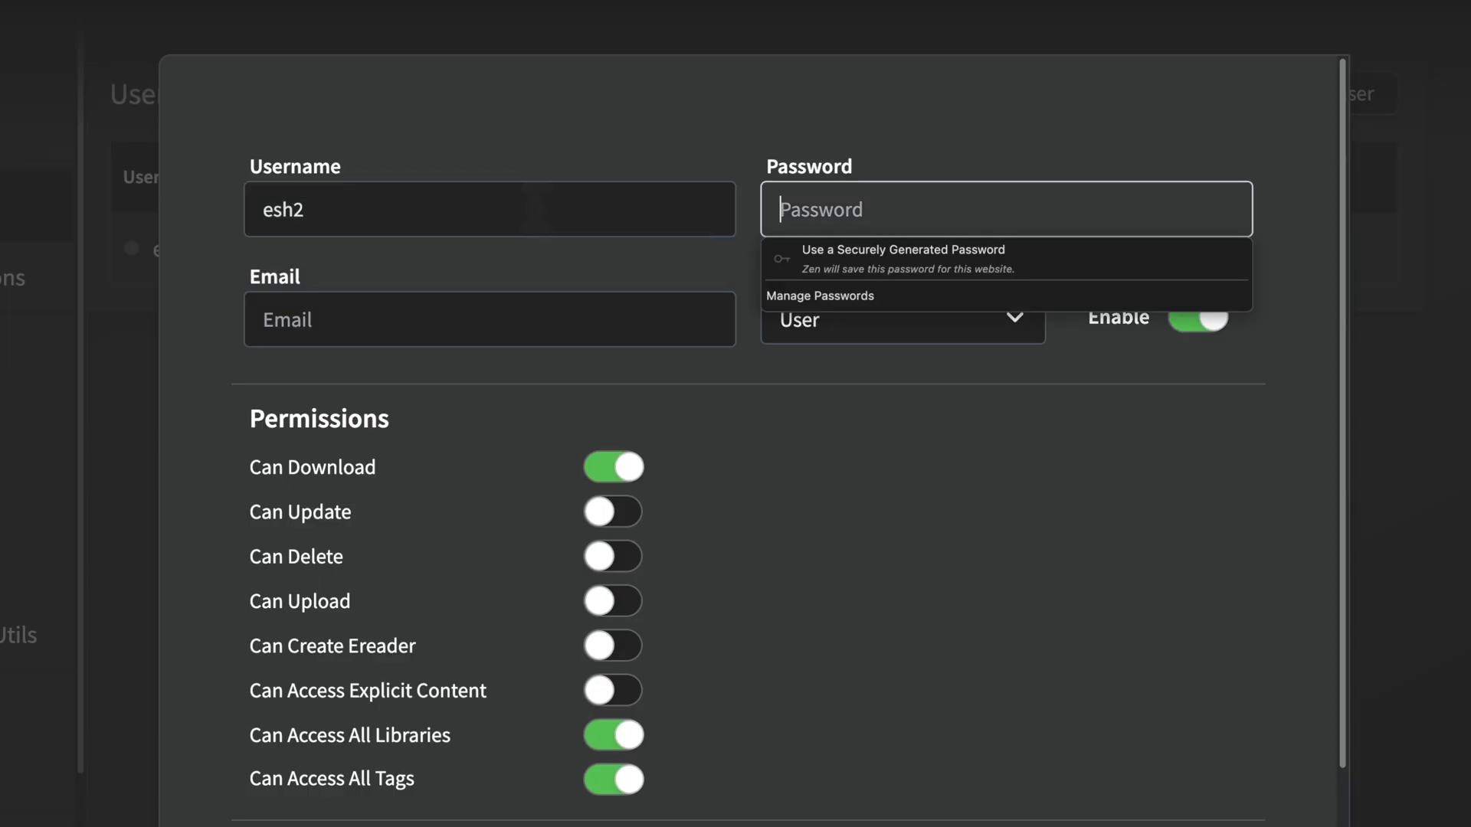
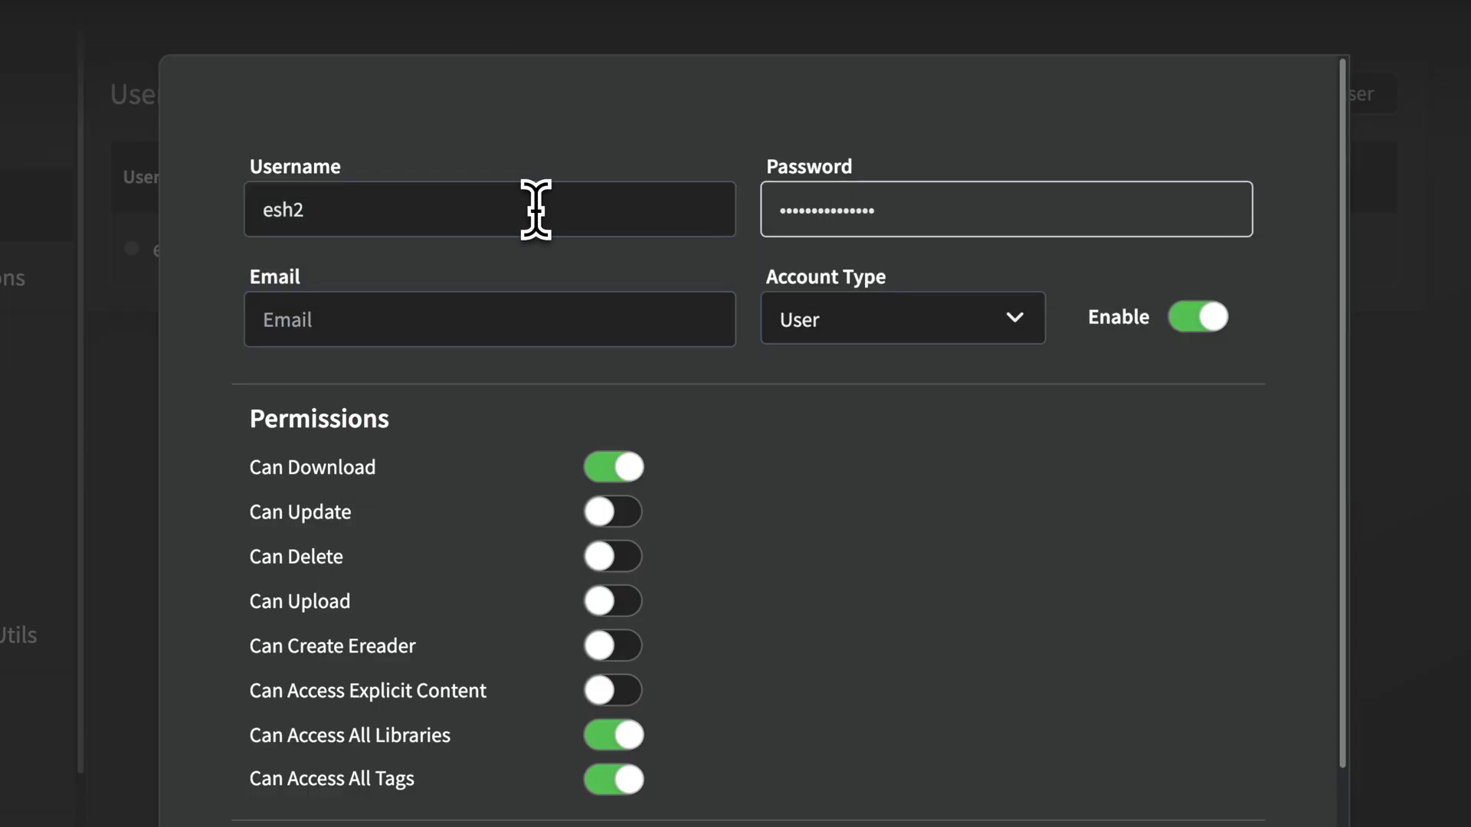
# Keep downloads allowed, restrict access to the Books library only, and create the user
pyautogui.scroll(-2, 471, 478)
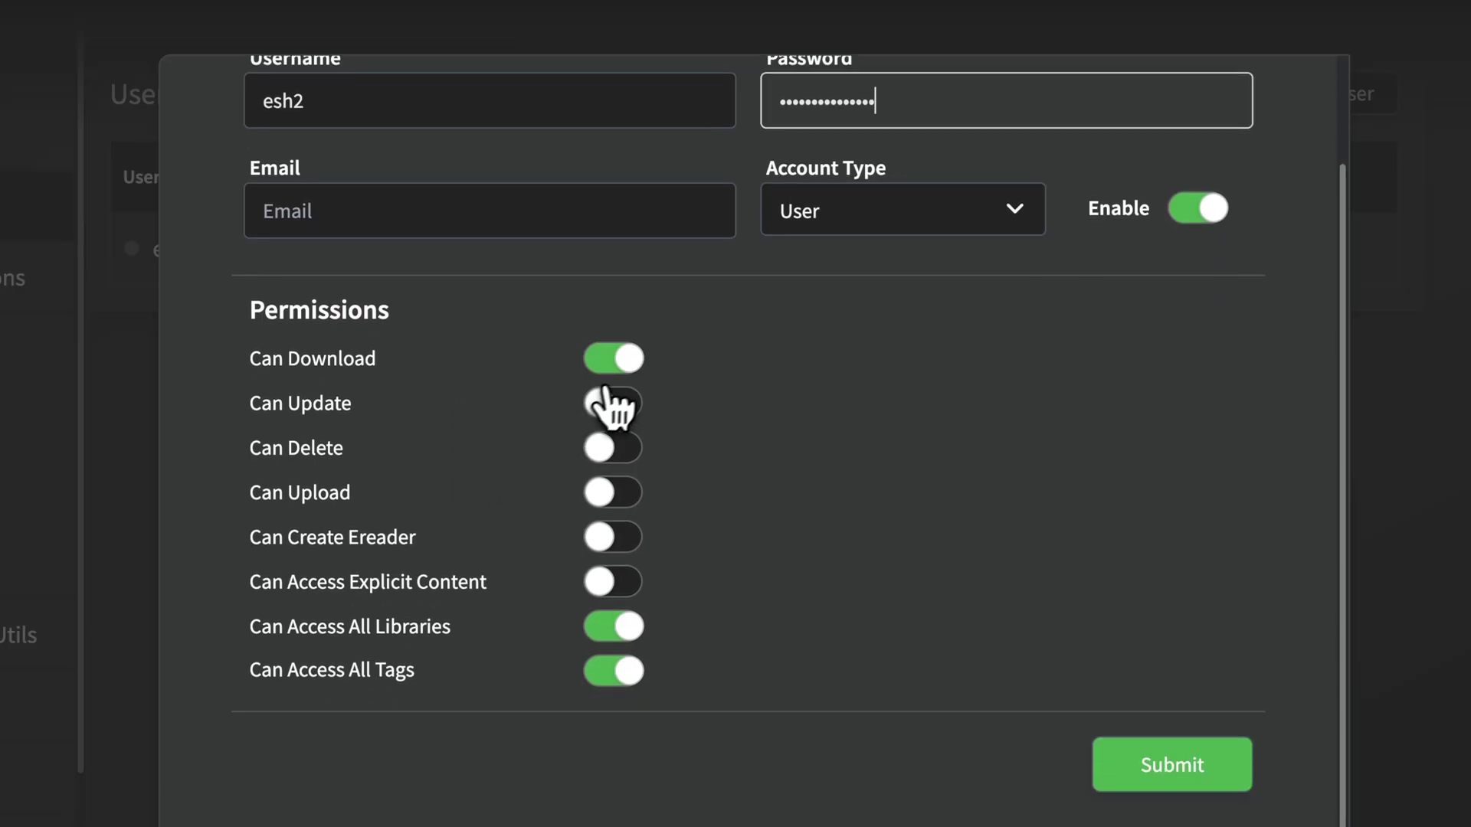
pyautogui.click(621, 360)
pyautogui.click(624, 363)
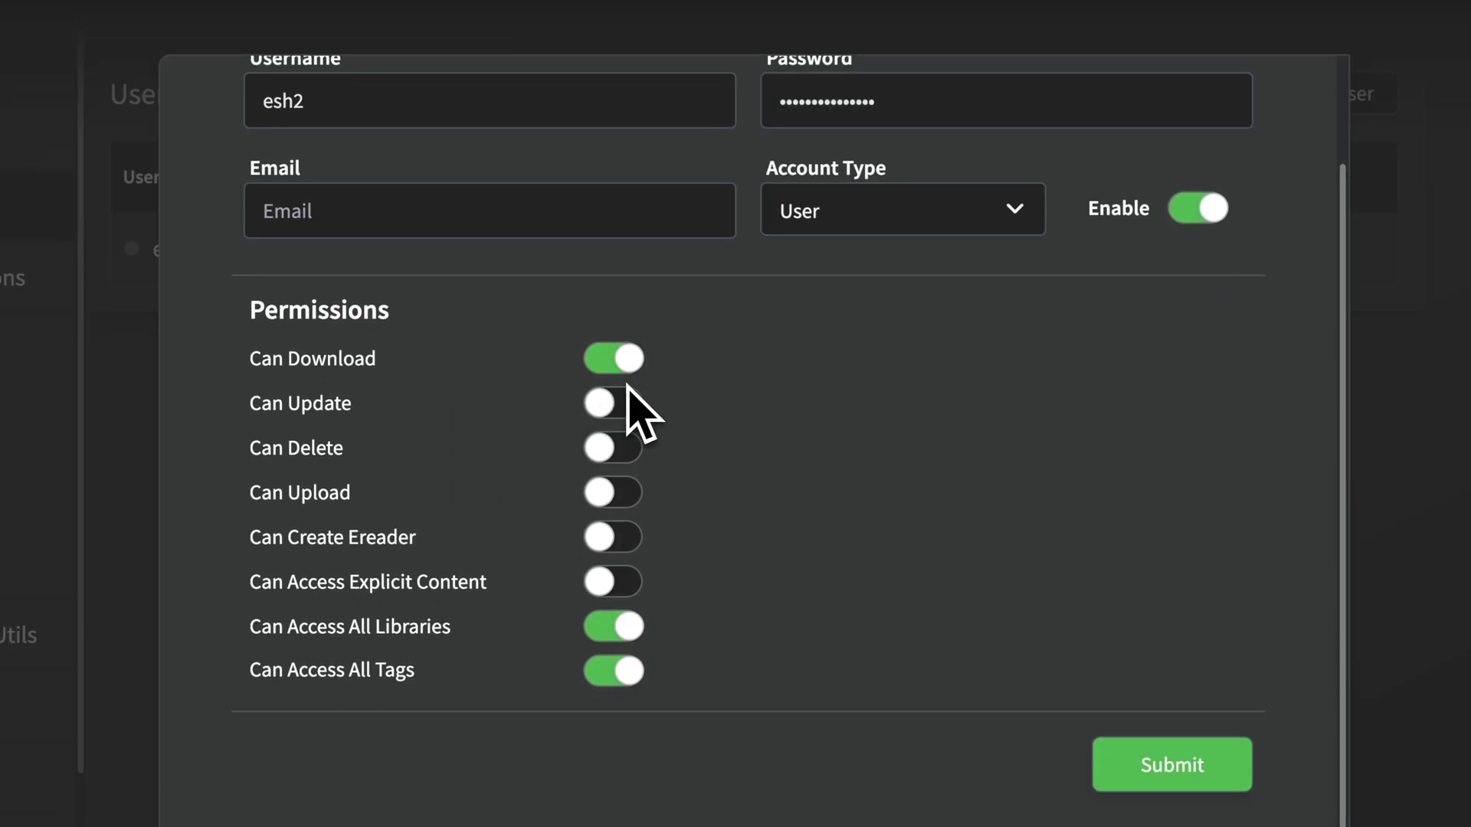
pyautogui.click(624, 633)
pyautogui.scroll(-2, 630, 650)
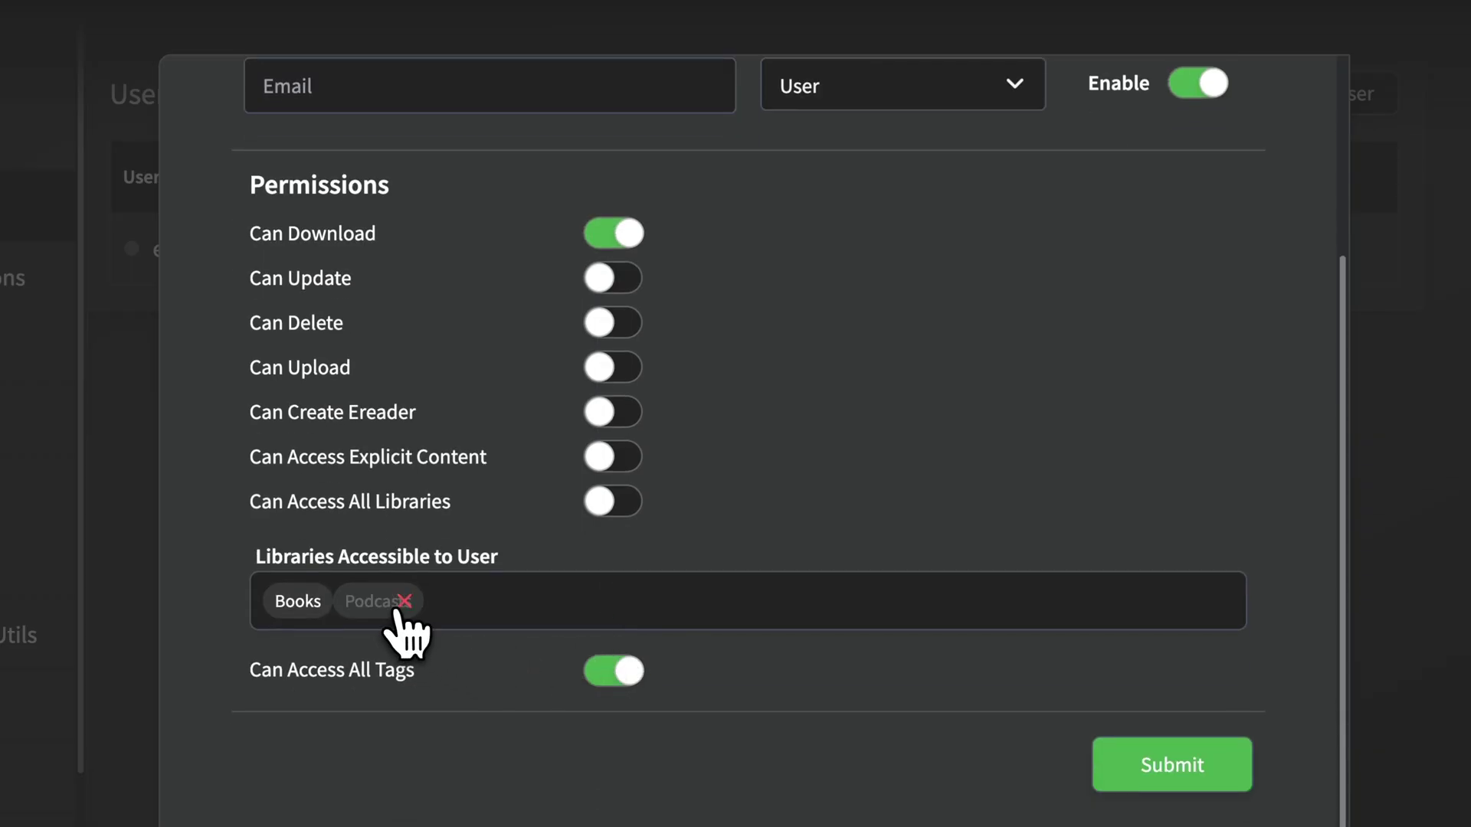
pyautogui.click(405, 602)
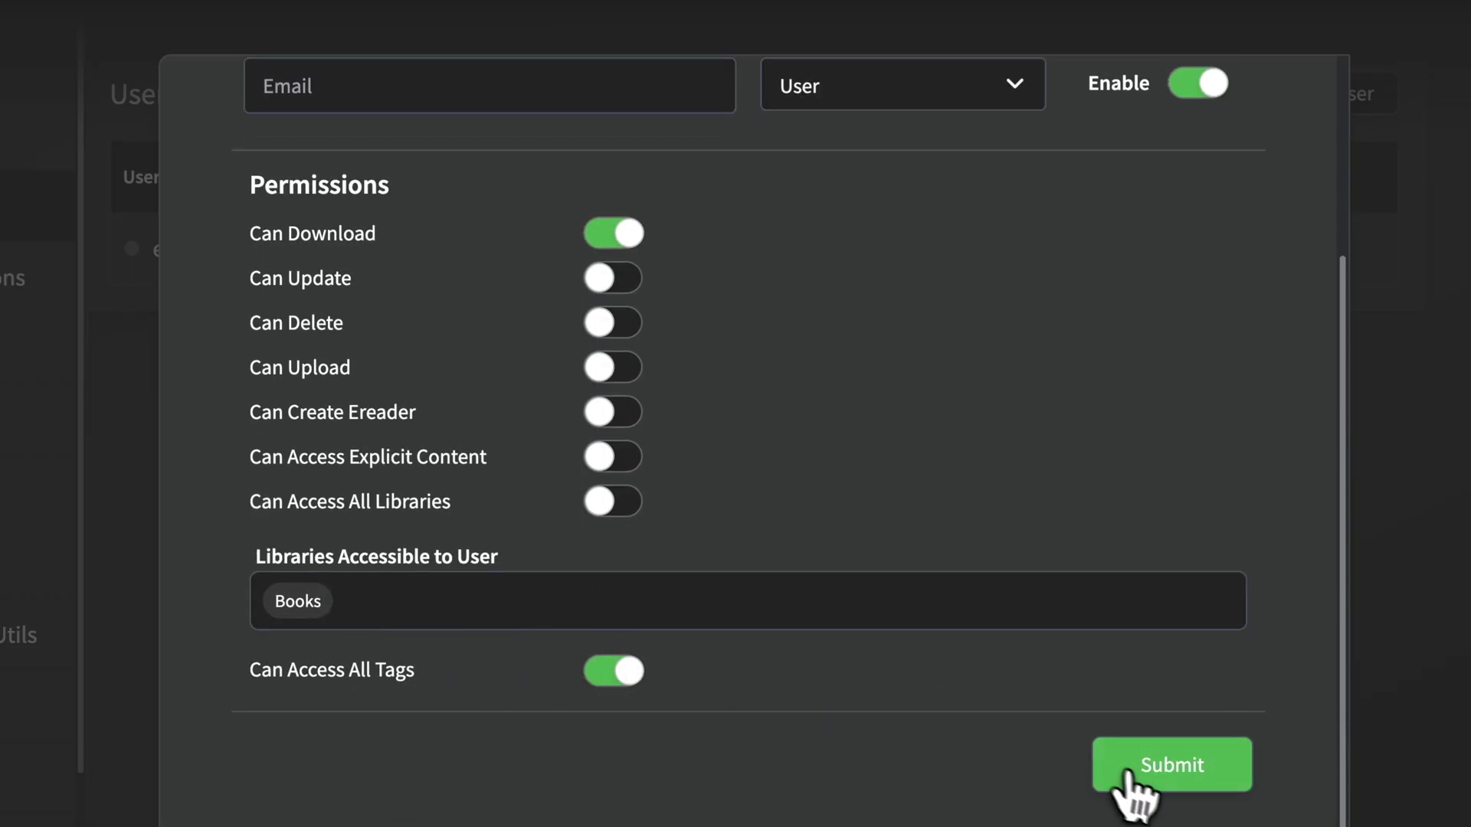
pyautogui.click(1176, 780)
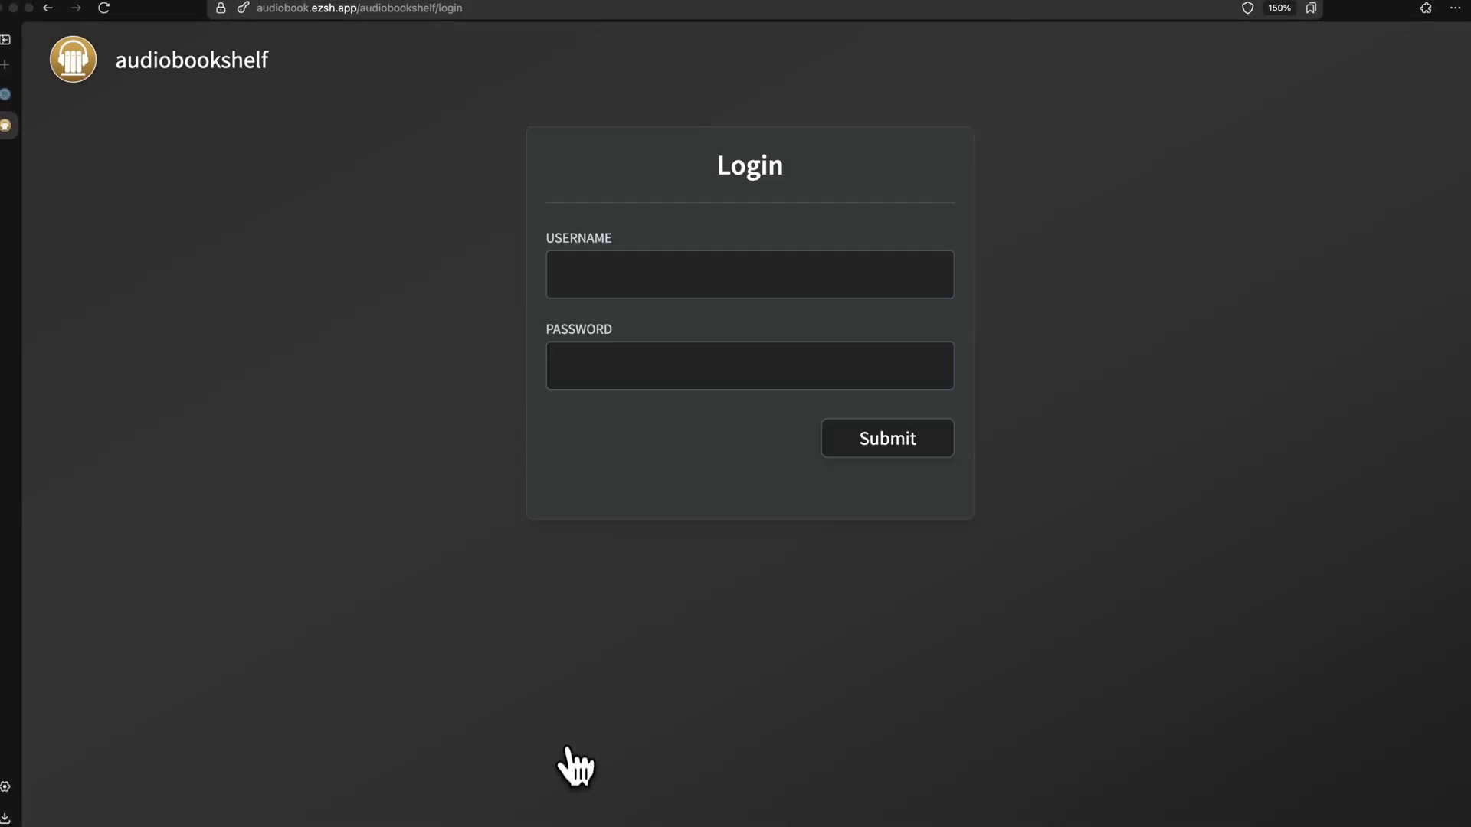
# Log in with the new restricted user's username and password
pyautogui.click(667, 287)
pyautogui.write('esh2')
pyautogui.press('Tab')
pyautogui.press('Return')
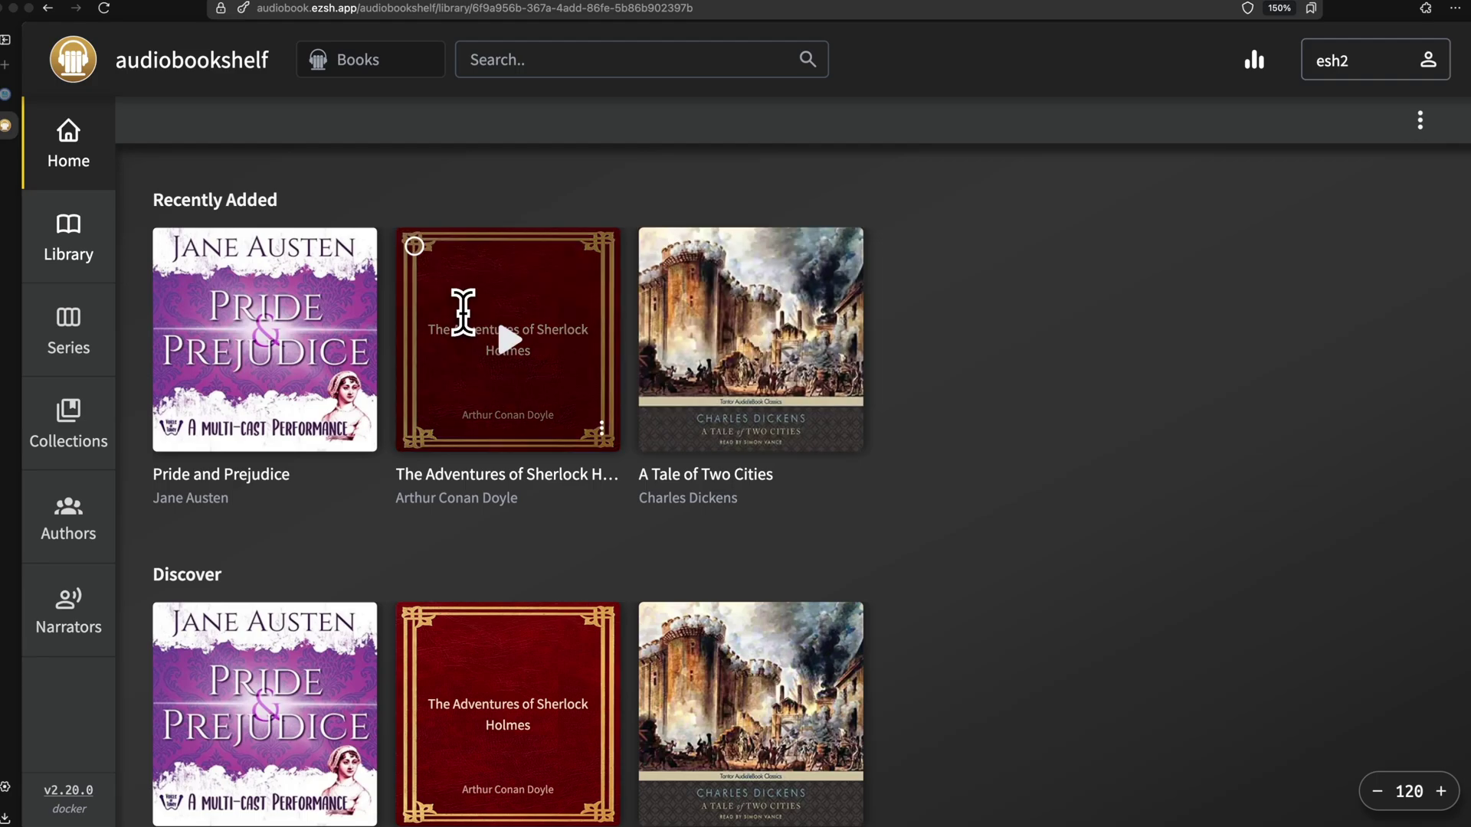
# Confirm only Books is available and start playing A Tale of Two Cities
pyautogui.click(387, 60)
pyautogui.click(379, 111)
pyautogui.click(807, 353)
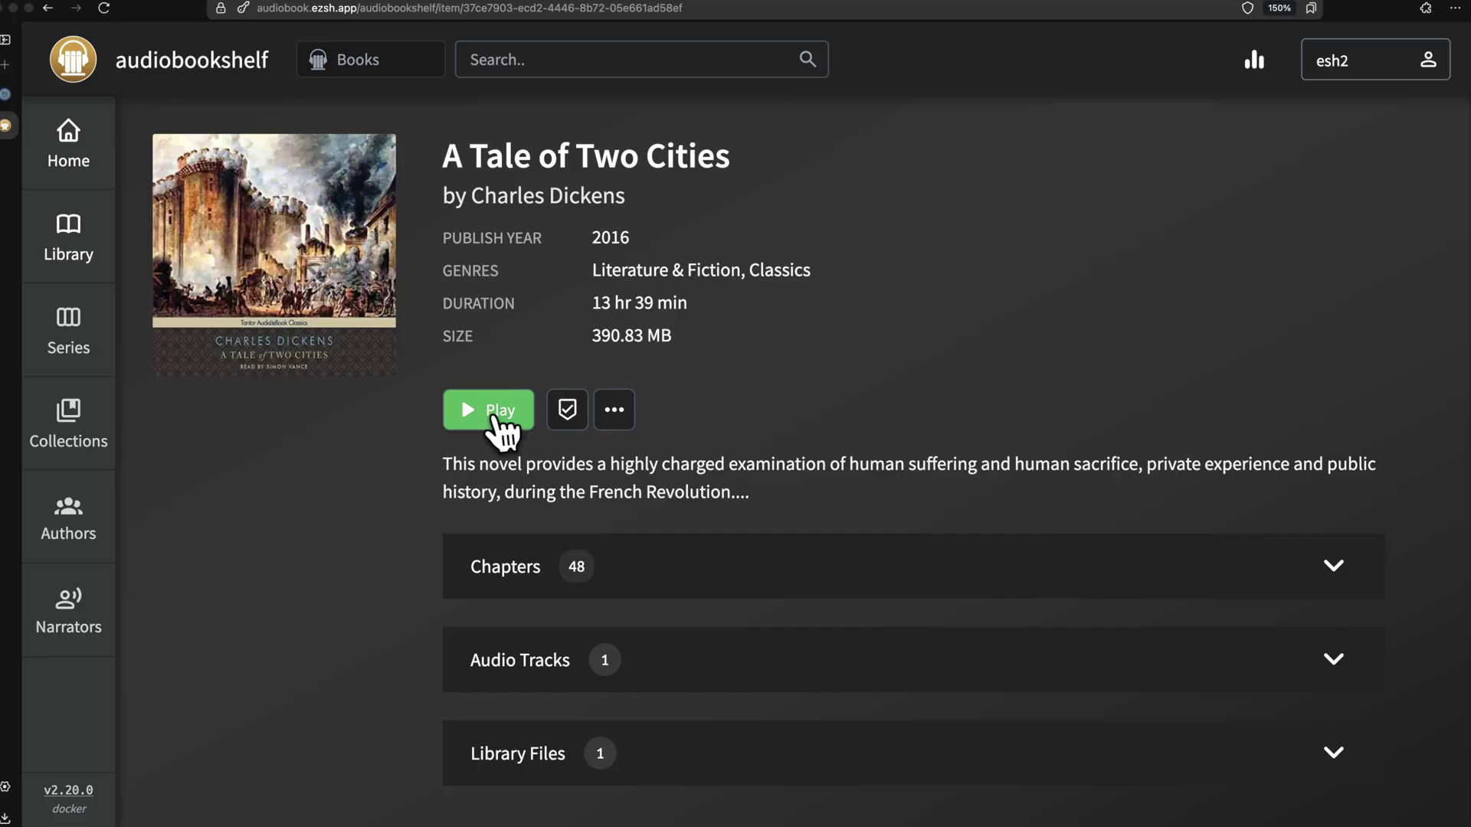
pyautogui.click(494, 420)
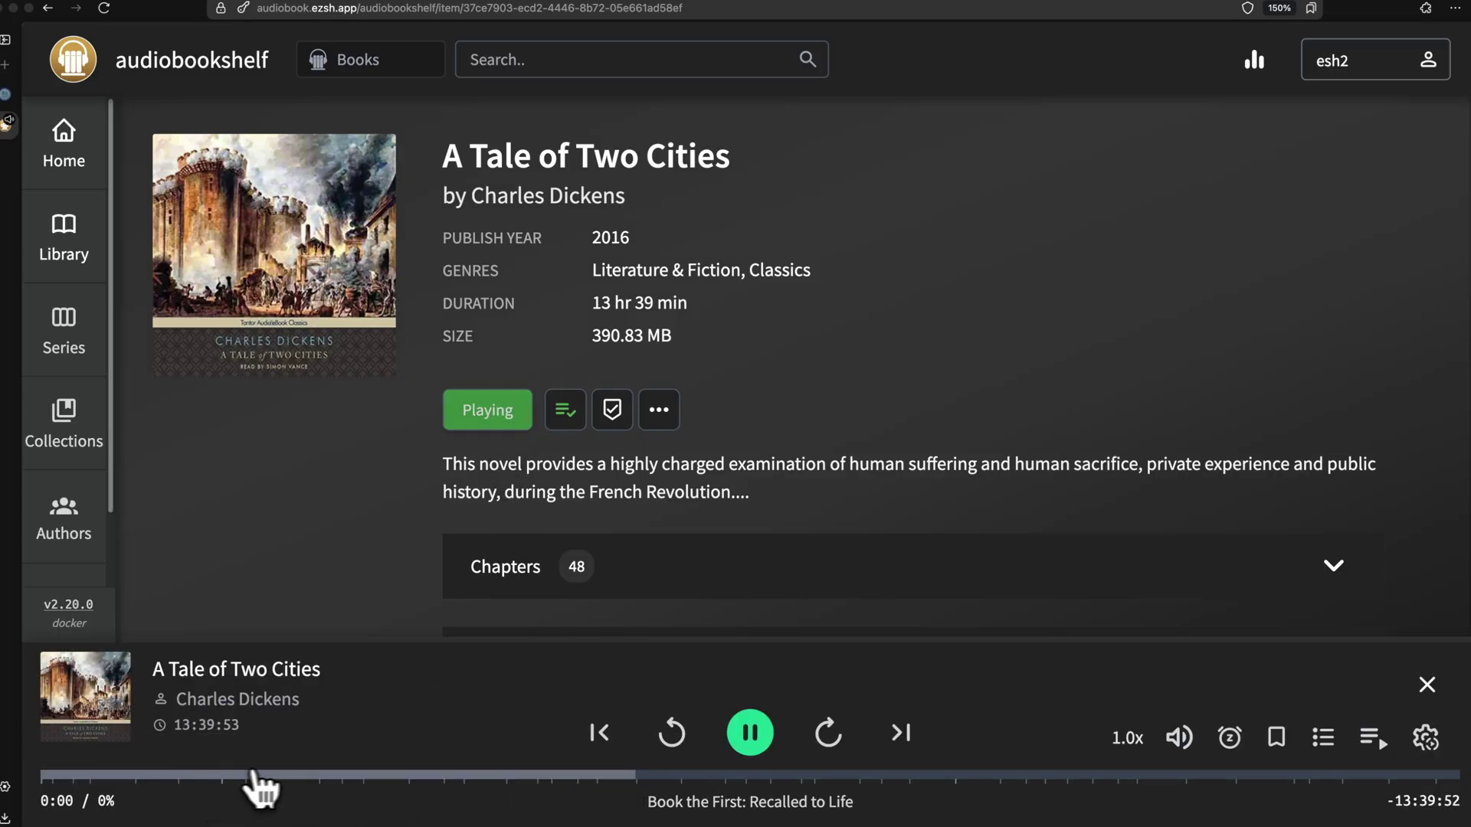
# Jump A Tale of Two Cities playback to about 20% (2:46:40)
pyautogui.click(329, 775)
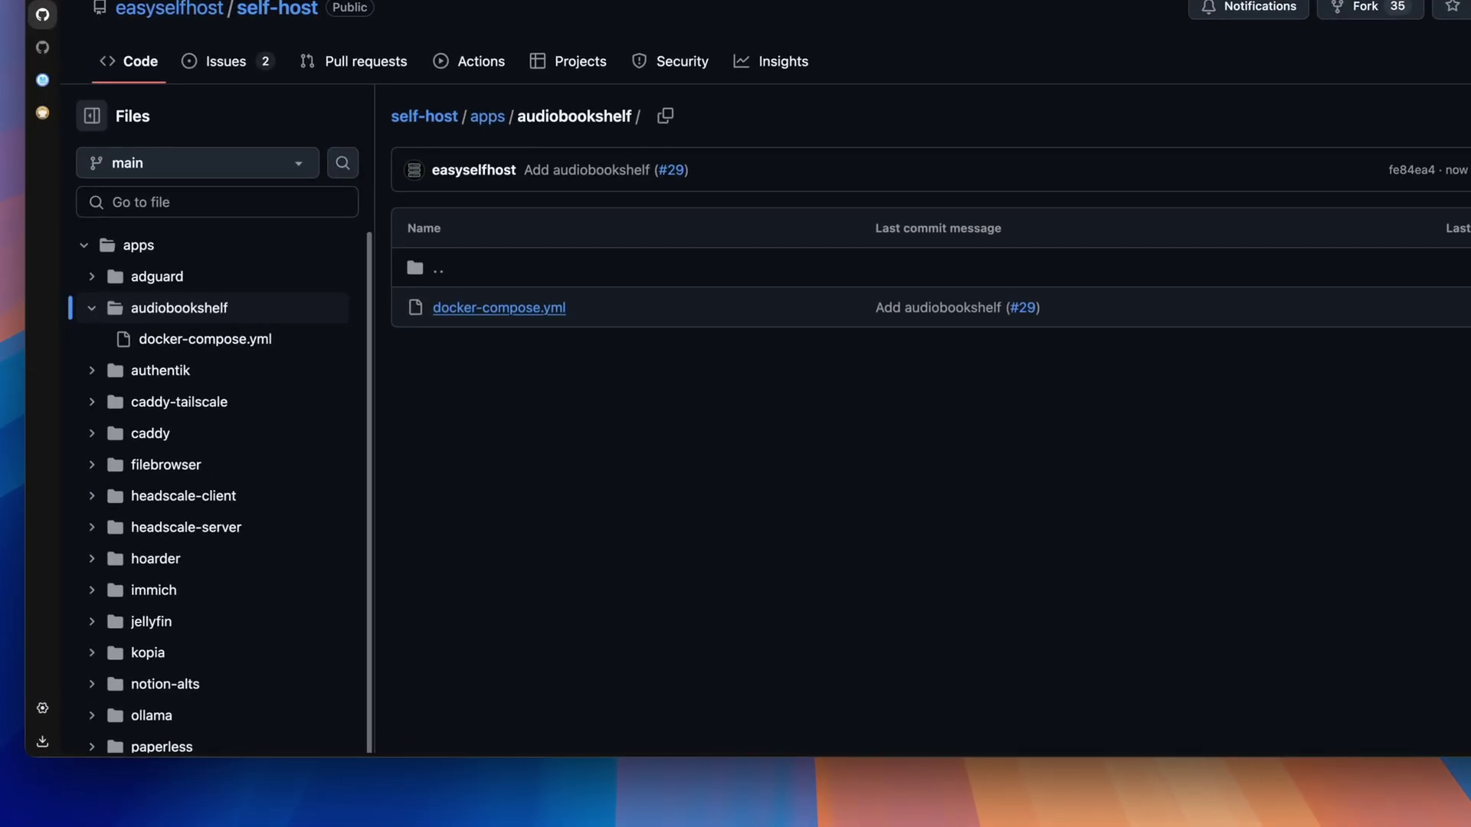
# Open docker-compose.yml in apps/audiobookshelf and scroll through its 25 lines
pyautogui.click(508, 407)
pyautogui.scroll(-3, 919, 414)
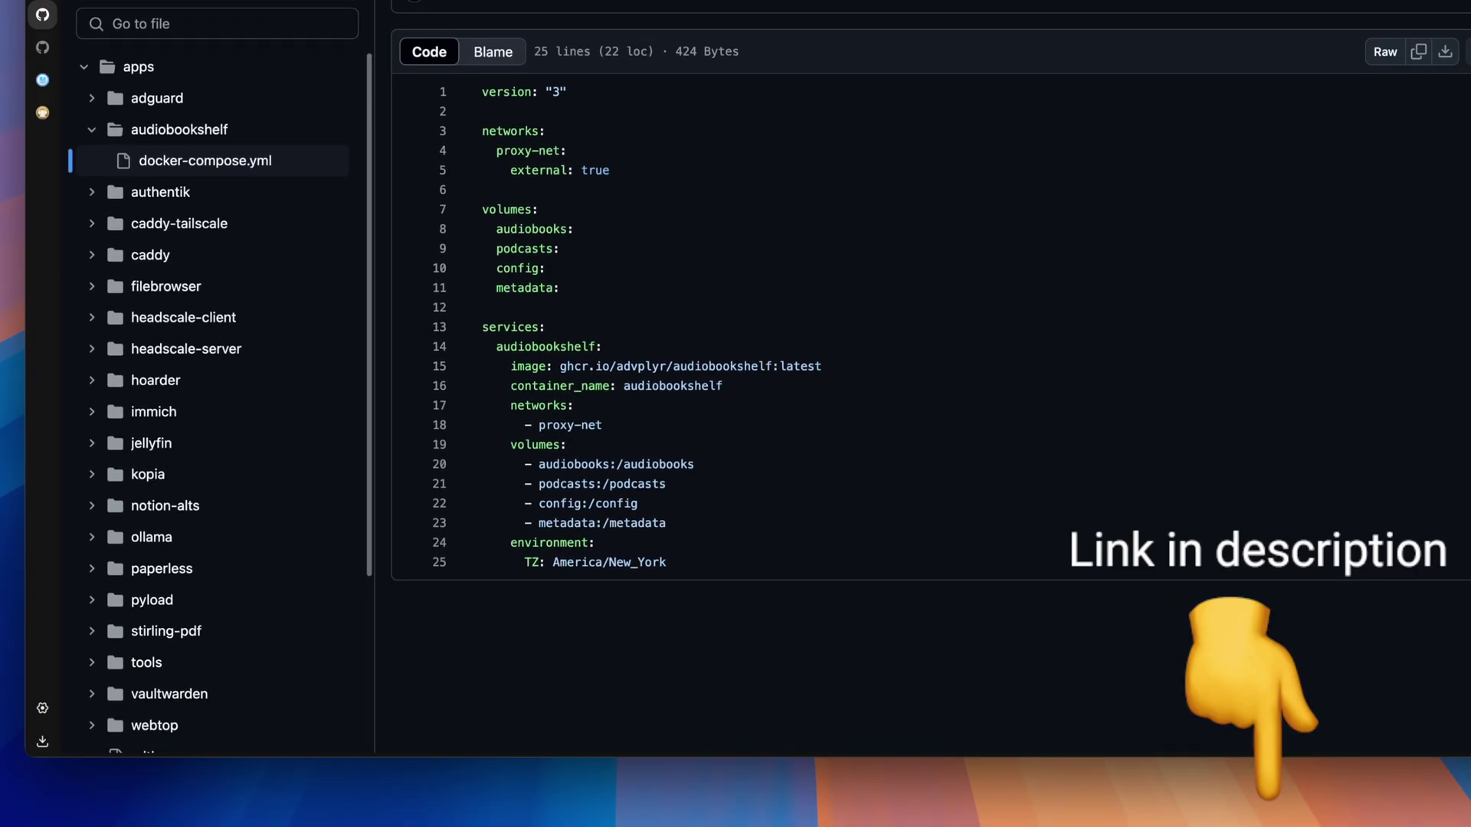